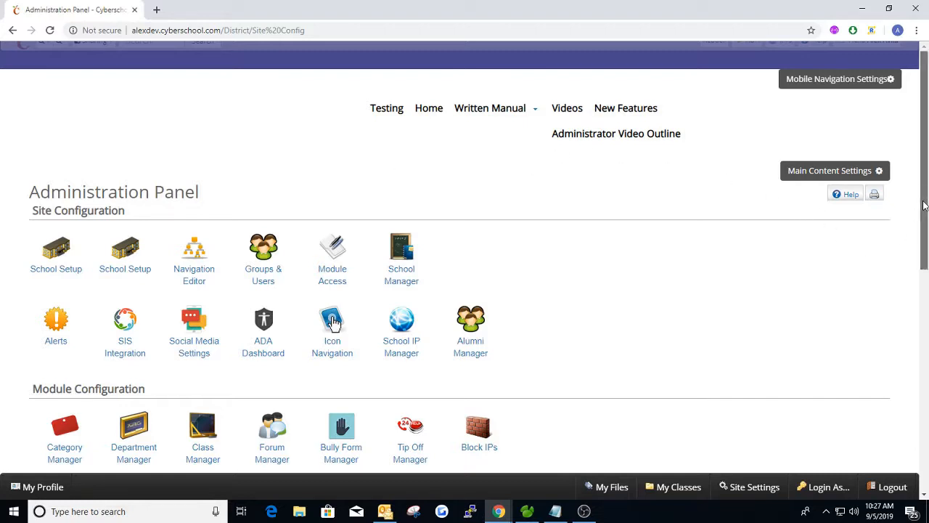
# Open the Department Editor and collapse the Department Of Education and Uncategorized categories
pyautogui.scroll(-2, 926, 228)
pyautogui.scroll(-2, 926, 228)
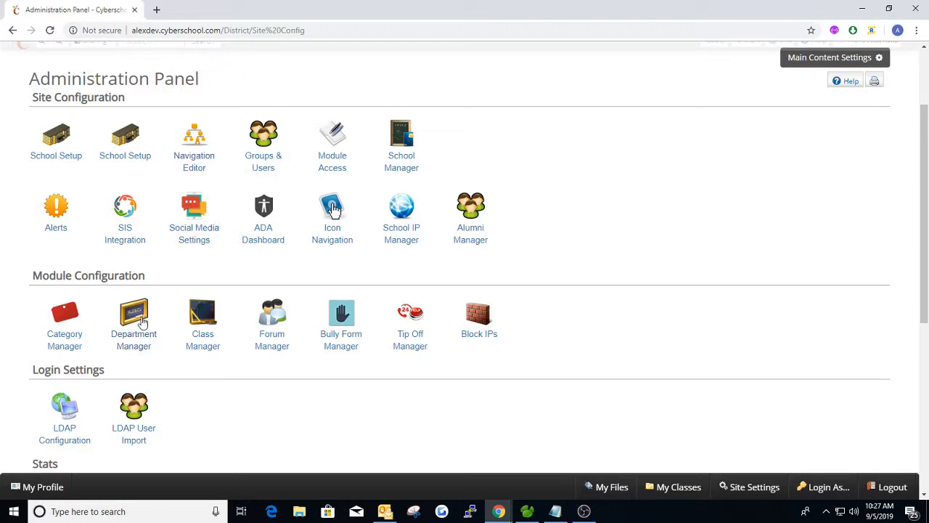
pyautogui.click(134, 322)
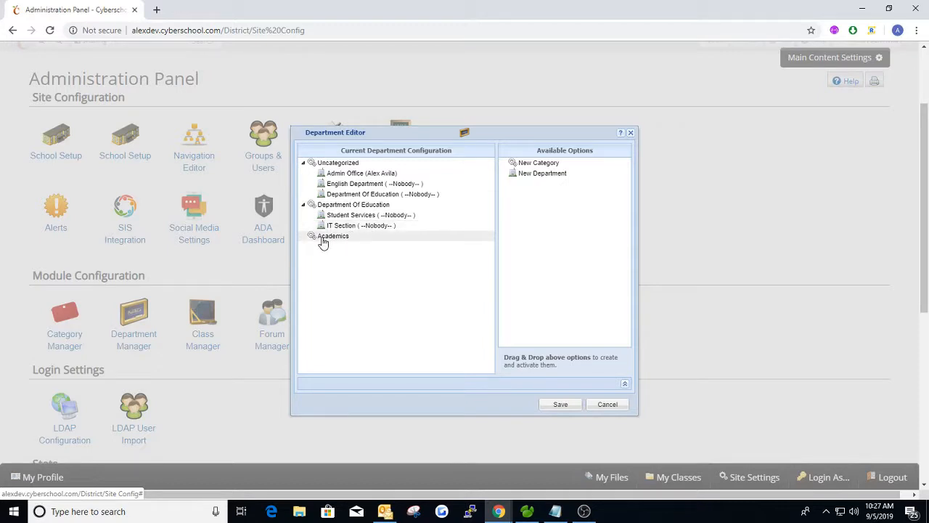
pyautogui.click(305, 205)
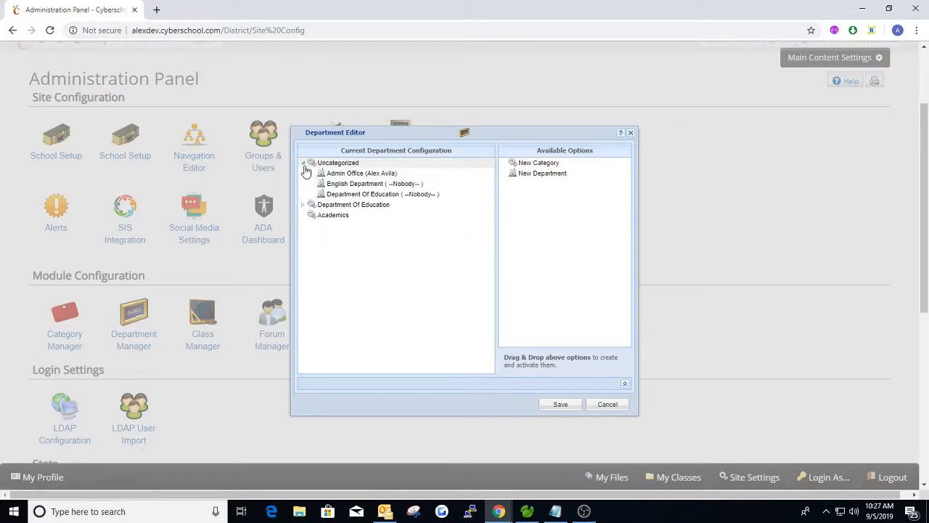
pyautogui.click(303, 162)
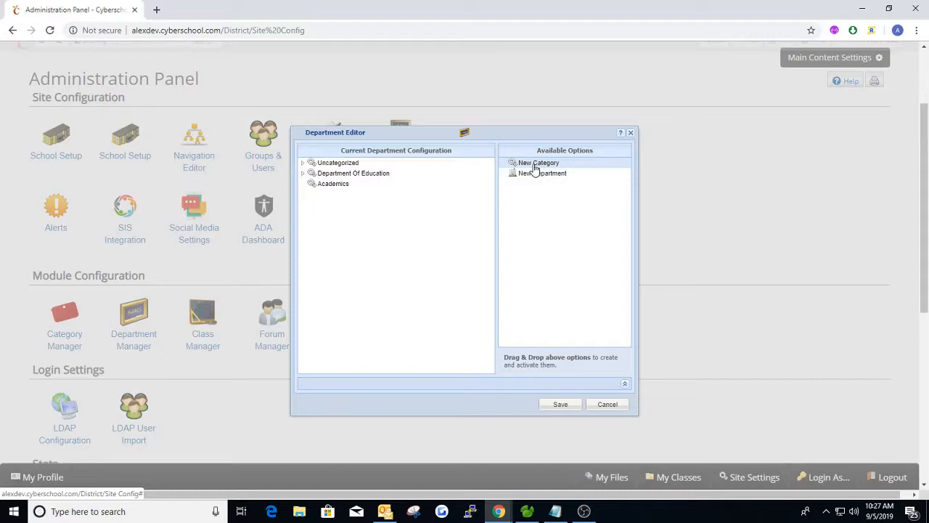
# Add a category named 'Parent-Teacher Association' below Academics and save the configuration
pyautogui.moveTo(535, 169); pyautogui.dragTo(377, 193)
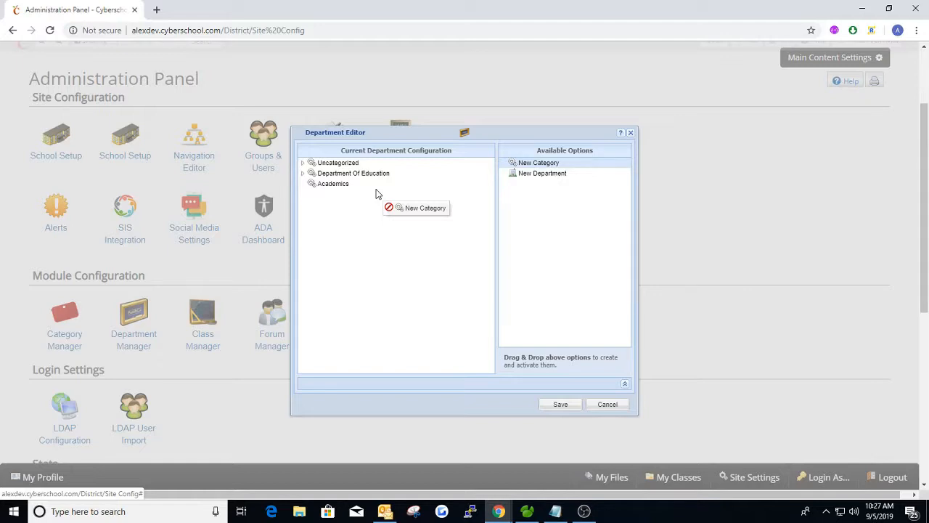
pyautogui.moveTo(377, 193); pyautogui.dragTo(377, 193)
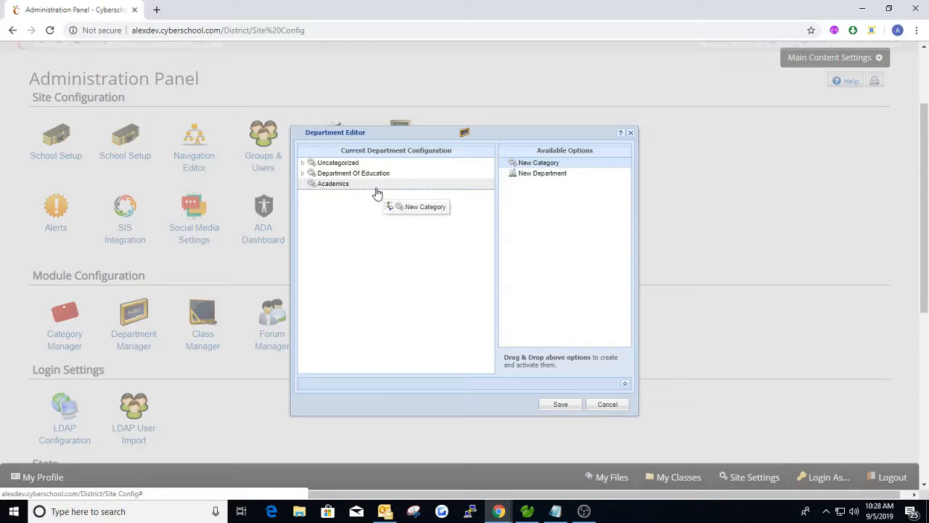
pyautogui.moveTo(378, 193); pyautogui.dragTo(376, 190)
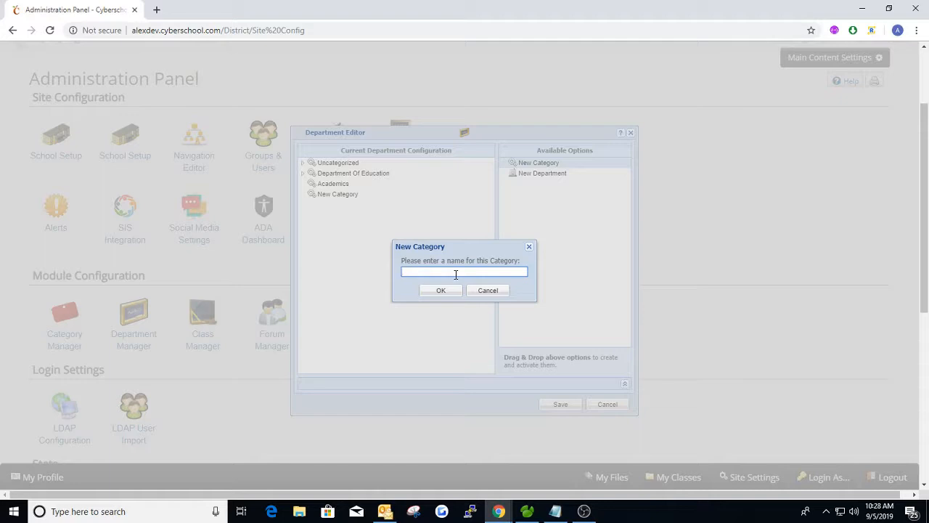
pyautogui.write('Parent-Teacher Association')
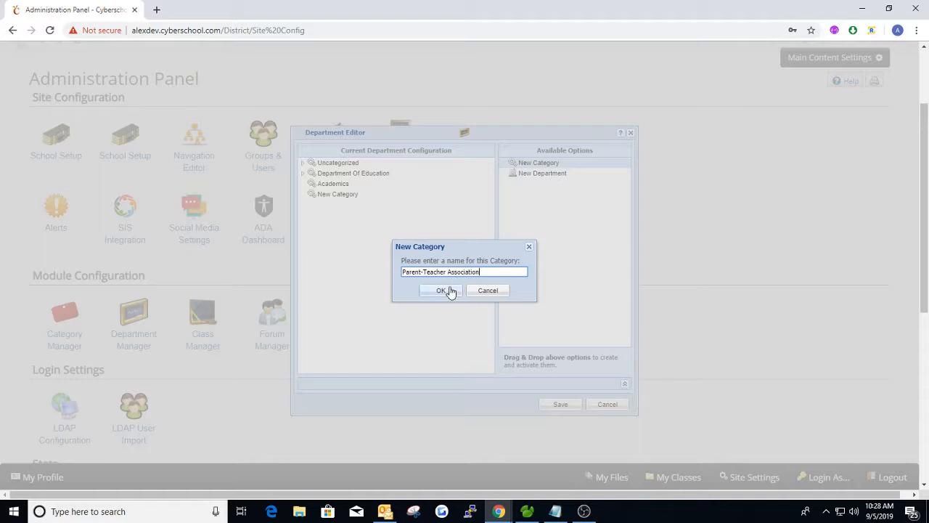
pyautogui.click(449, 291)
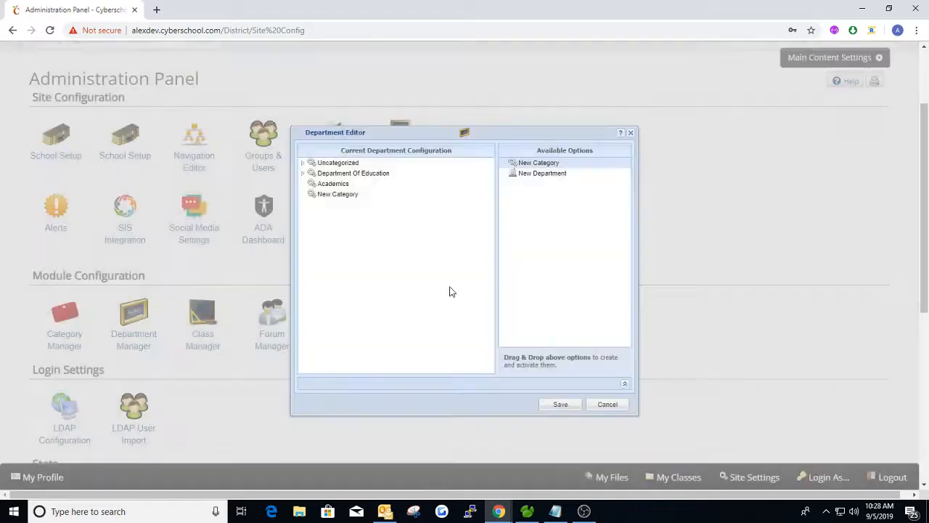
pyautogui.click(562, 406)
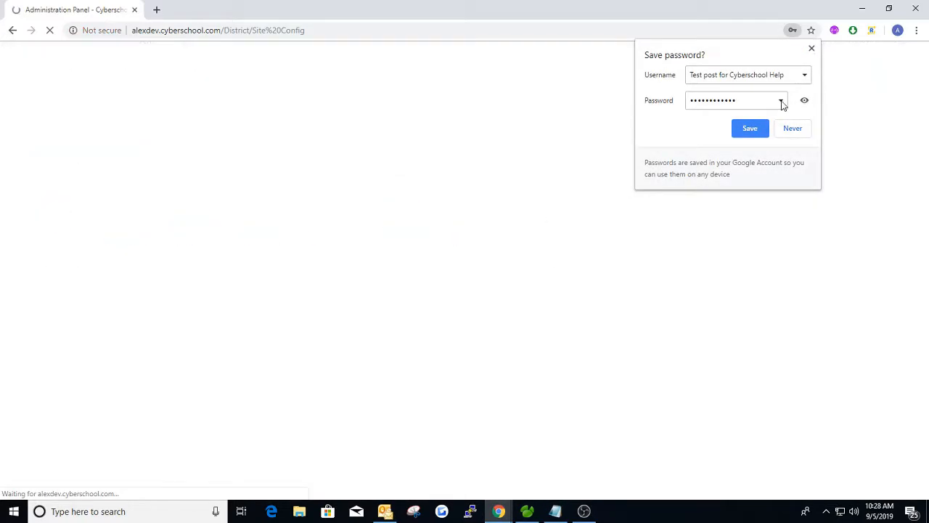
# Duplicate the Administration Panel tab and load the Departments page in the copy
pyautogui.click(811, 48)
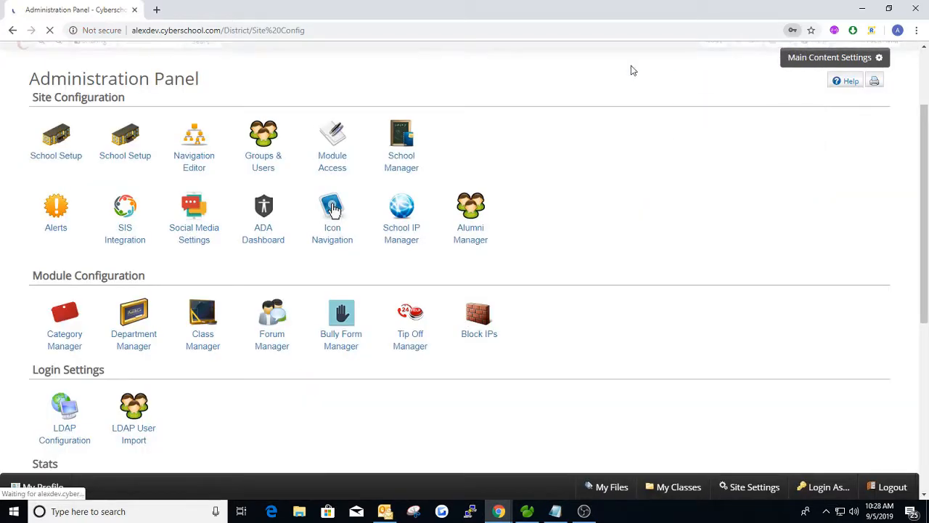
pyautogui.rightClick(86, 11)
pyautogui.click(129, 51)
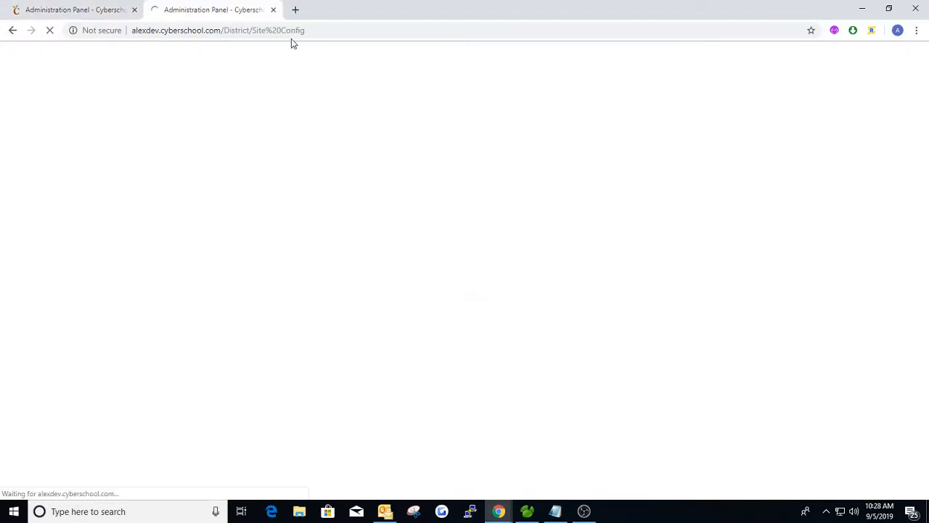
pyautogui.moveTo(251, 31); pyautogui.dragTo(322, 27)
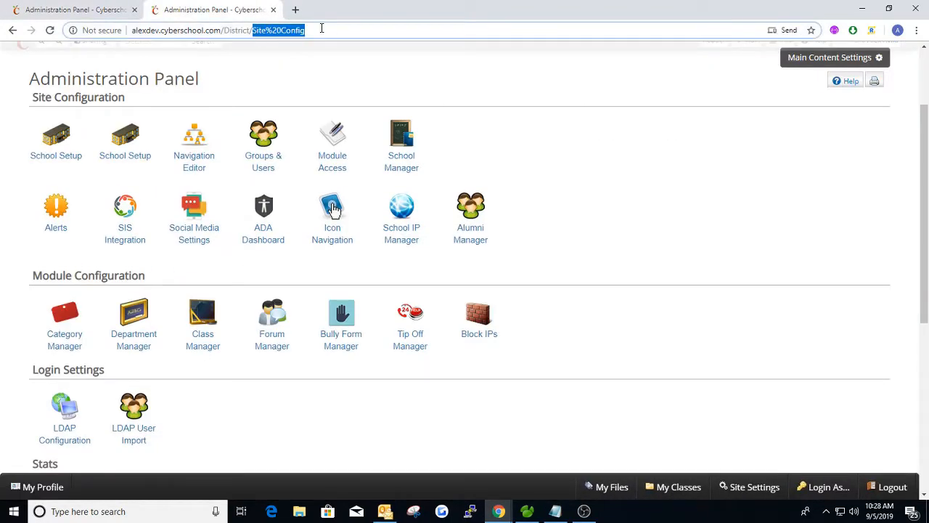
pyautogui.write('Departments')
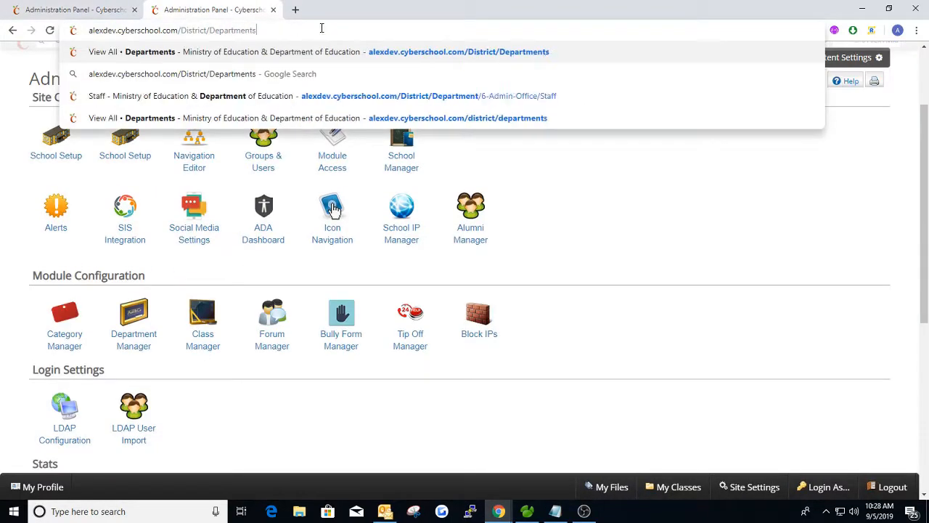
pyautogui.press('Return')
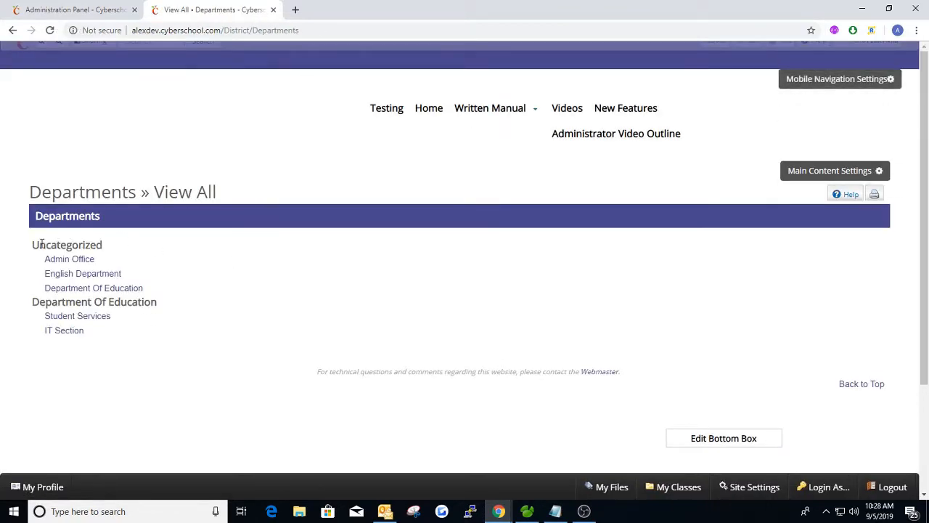
# Highlight the Uncategorized and Department Of Education headings on the Departments page
pyautogui.moveTo(33, 245); pyautogui.dragTo(102, 245)
pyautogui.click(170, 244)
pyautogui.moveTo(29, 303); pyautogui.dragTo(178, 305)
pyautogui.click(177, 305)
# Open the department editor and check the Uncategorized group on the Departments tab
pyautogui.click(80, 11)
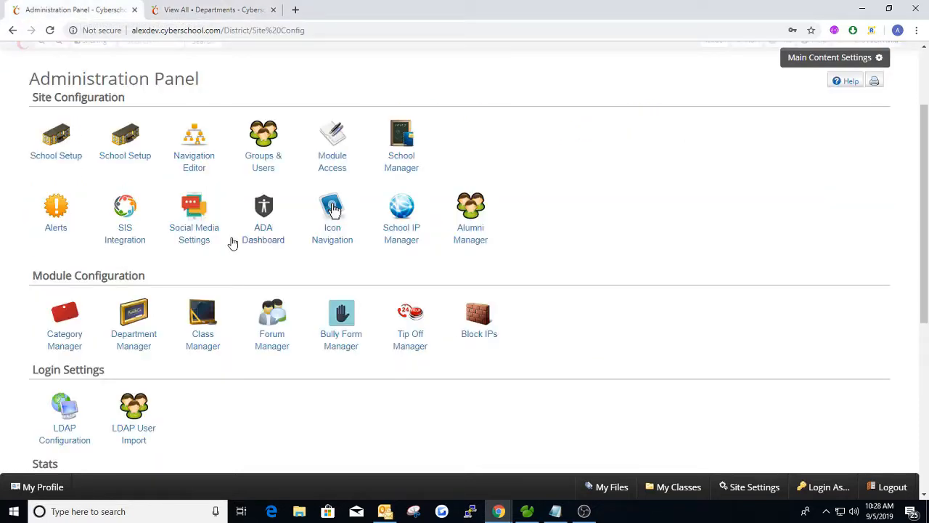
pyautogui.click(151, 319)
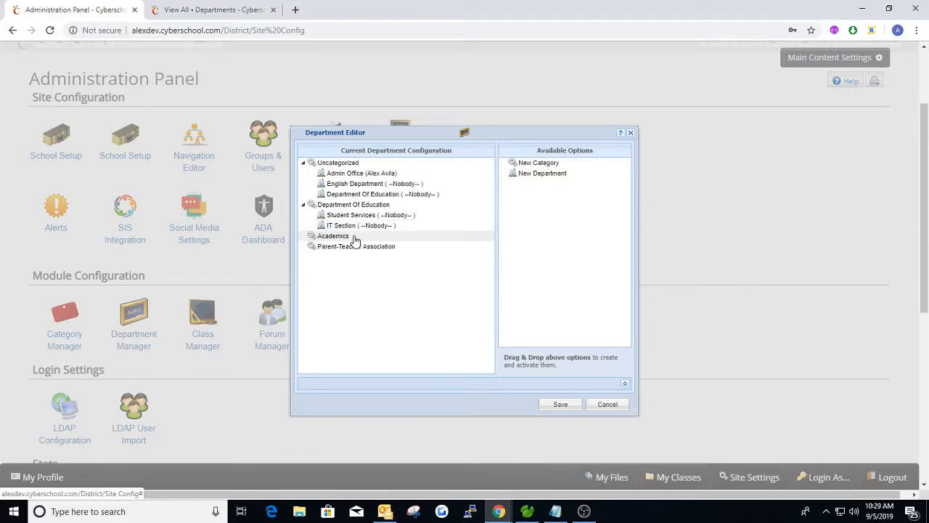
pyautogui.click(211, 15)
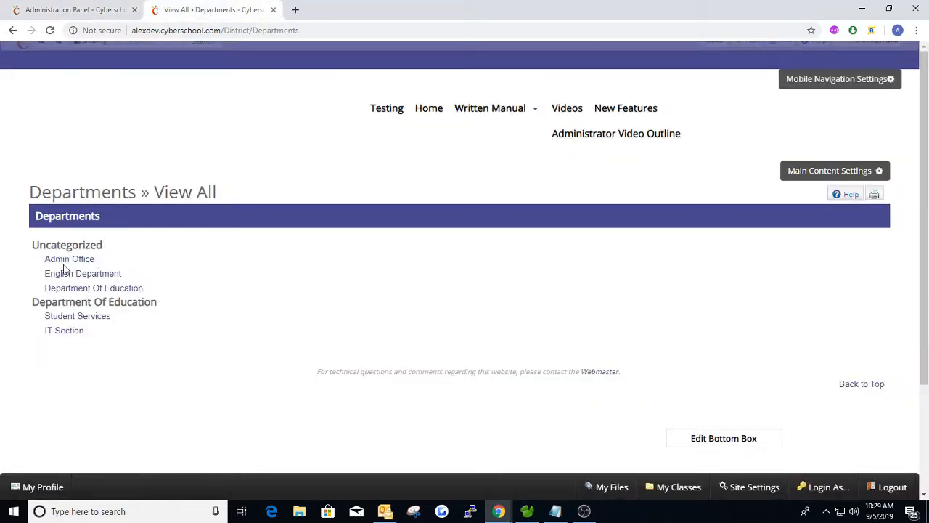
pyautogui.moveTo(32, 245); pyautogui.dragTo(109, 242)
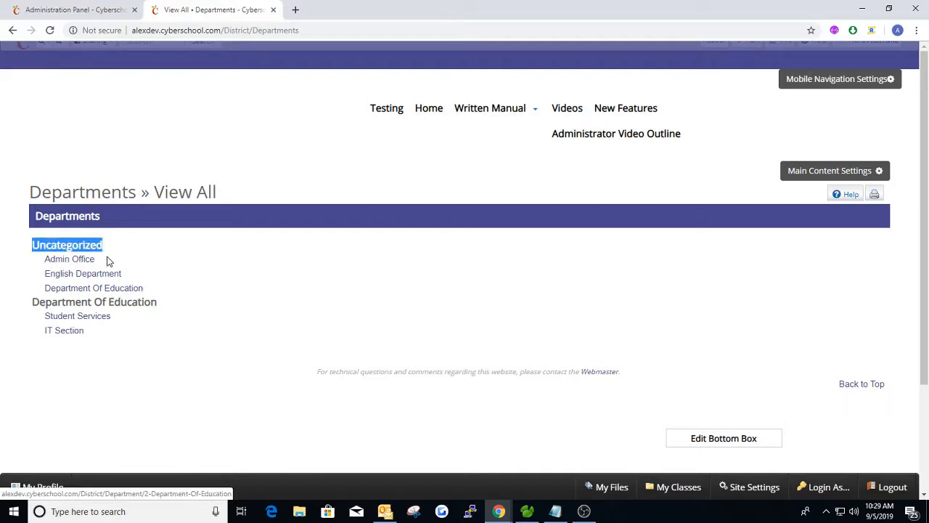
pyautogui.click(160, 230)
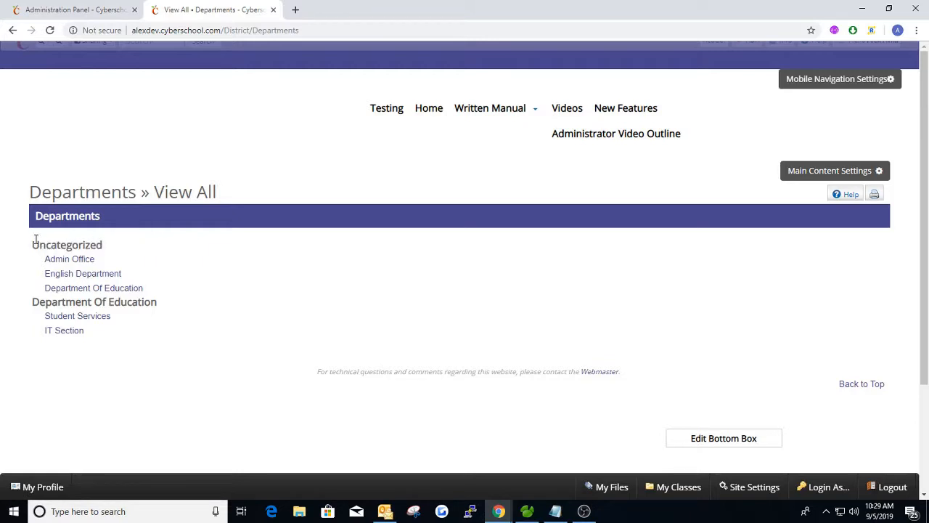
pyautogui.moveTo(39, 242); pyautogui.dragTo(96, 236)
pyautogui.click(92, 239)
# Move English Department into Department Of Education and refresh the Departments page to confirm
pyautogui.click(80, 16)
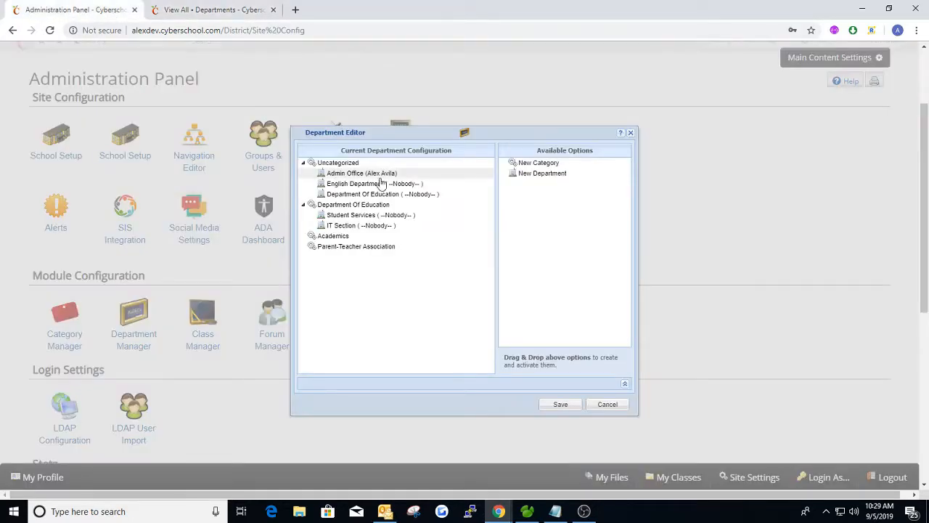
pyautogui.click(354, 187)
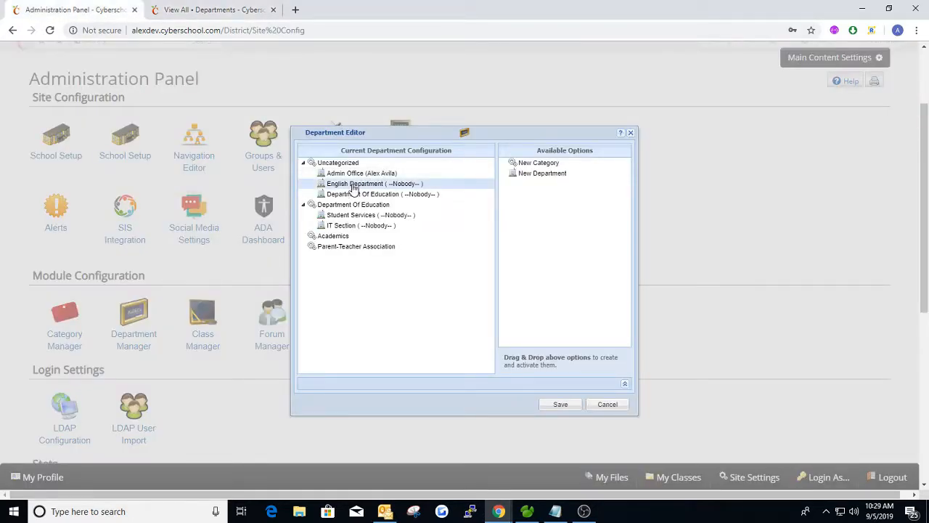
pyautogui.moveTo(359, 188); pyautogui.dragTo(353, 219)
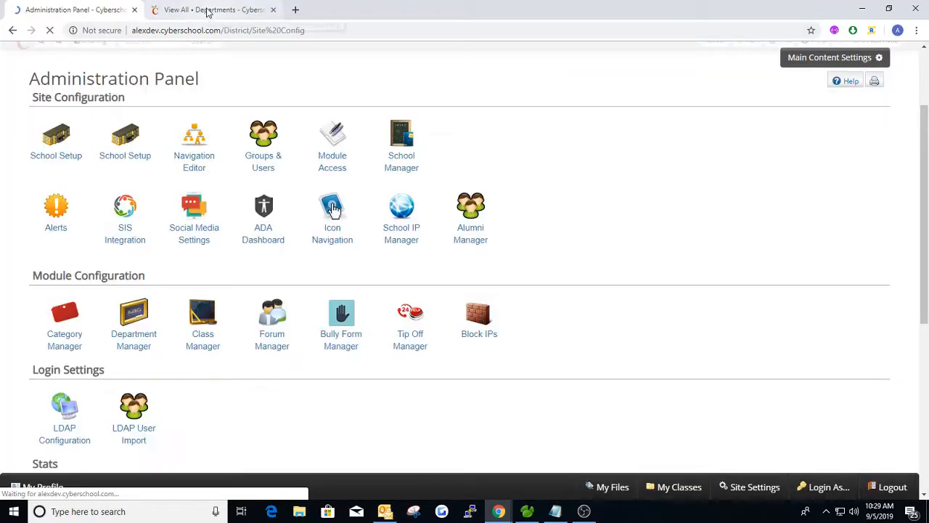
pyautogui.click(206, 11)
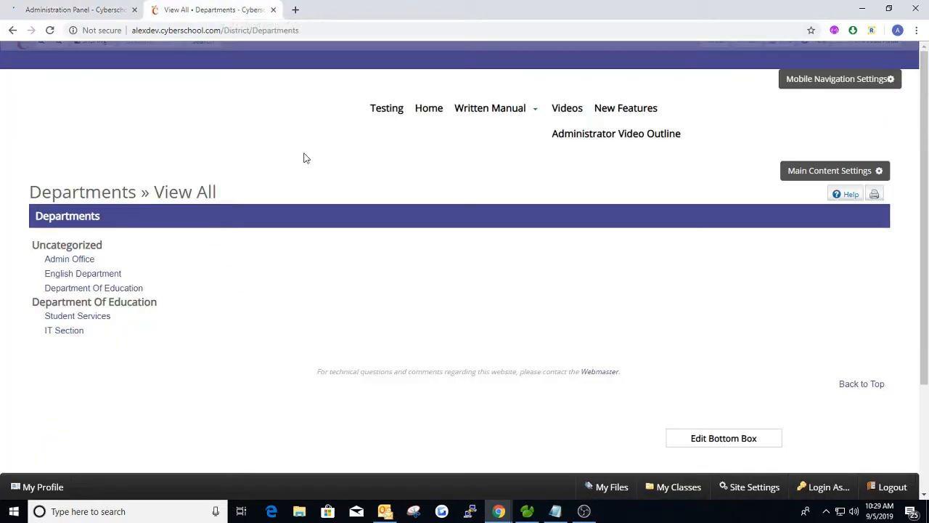
pyautogui.press('F5')
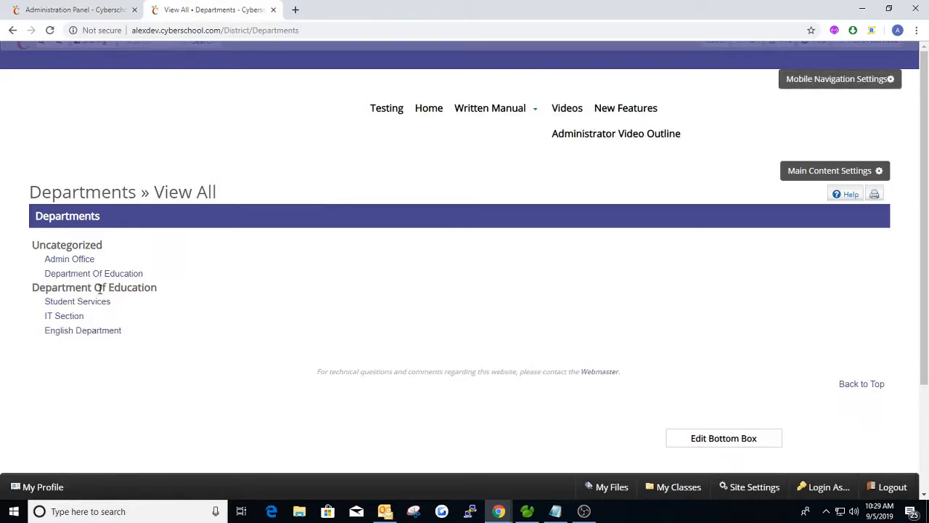
pyautogui.click(67, 10)
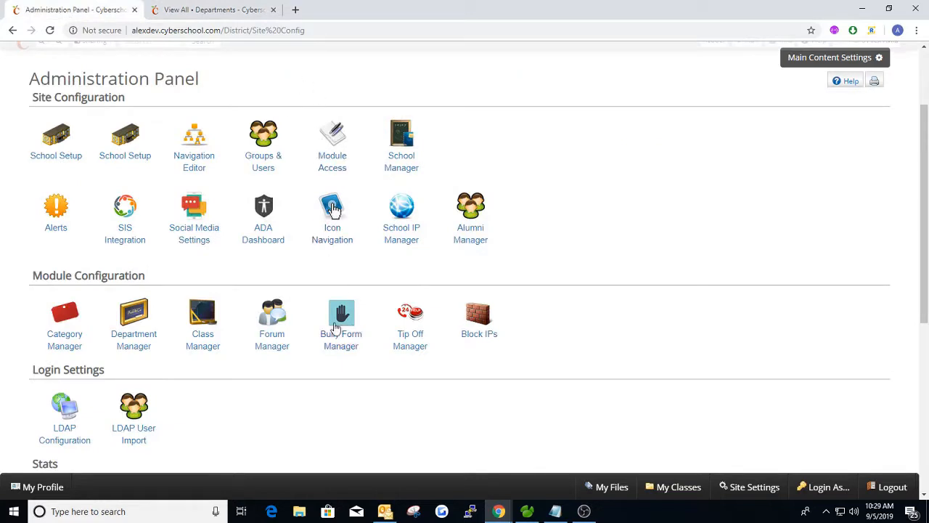
# Add a new department under Parent-Teacher Association in the Department Editor
pyautogui.click(134, 332)
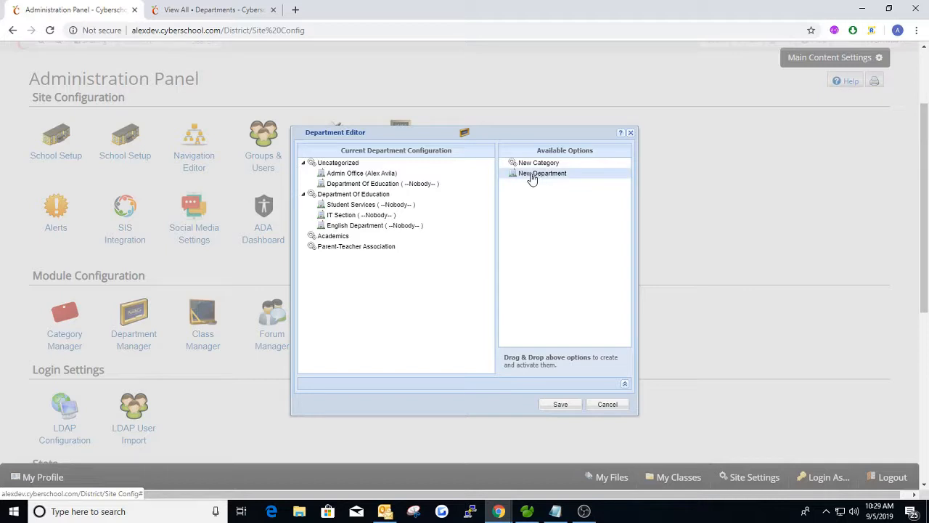
pyautogui.moveTo(538, 178); pyautogui.dragTo(350, 250)
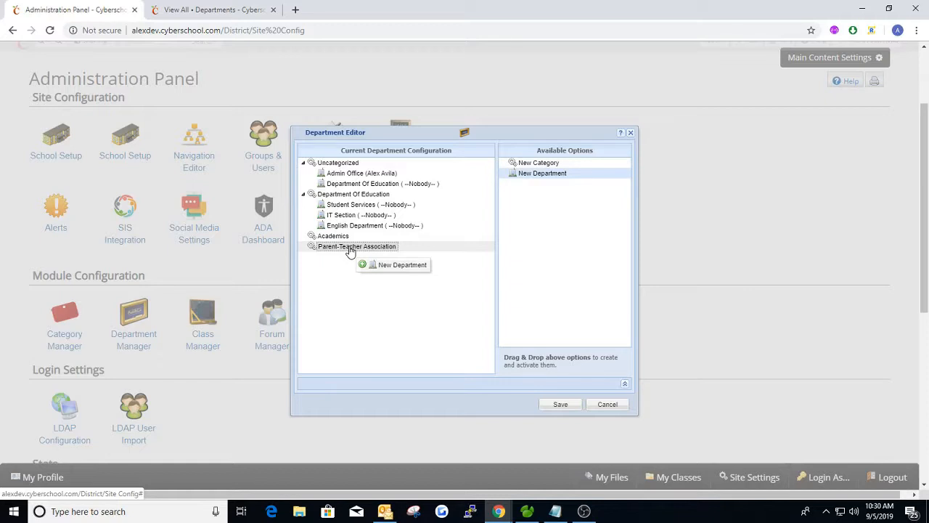
pyautogui.moveTo(350, 251); pyautogui.dragTo(349, 246)
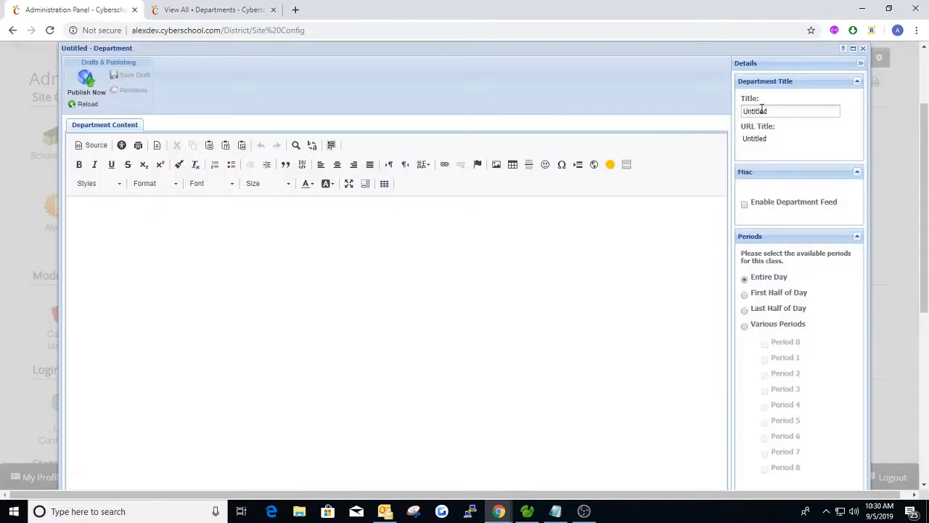
# Title the department PTA, publish it, and drag another New Department into the tree
pyautogui.doubleClick(762, 109)
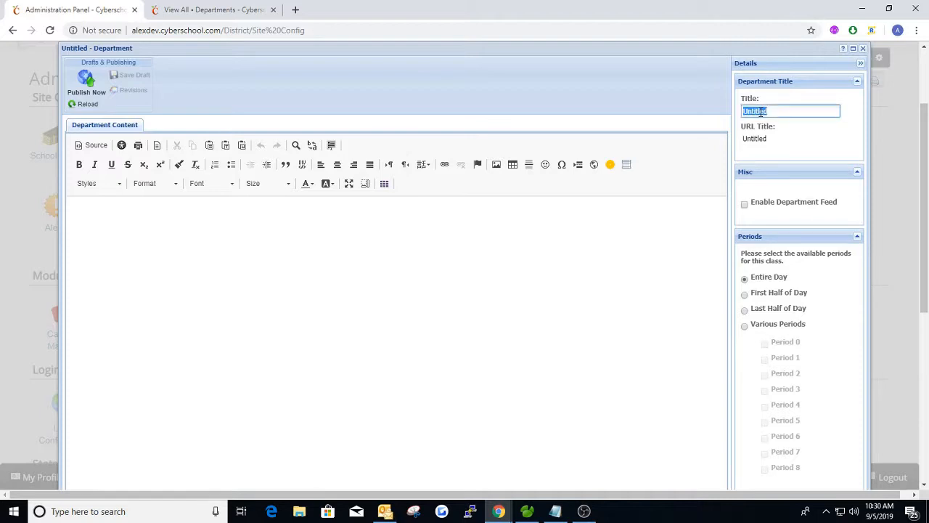
pyautogui.write('PTA')
pyautogui.press('Tab')
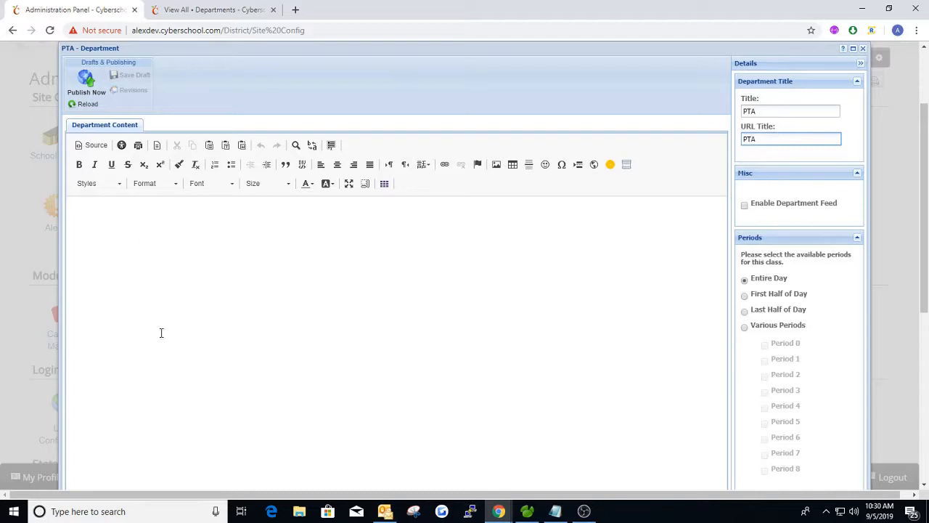
pyautogui.click(86, 80)
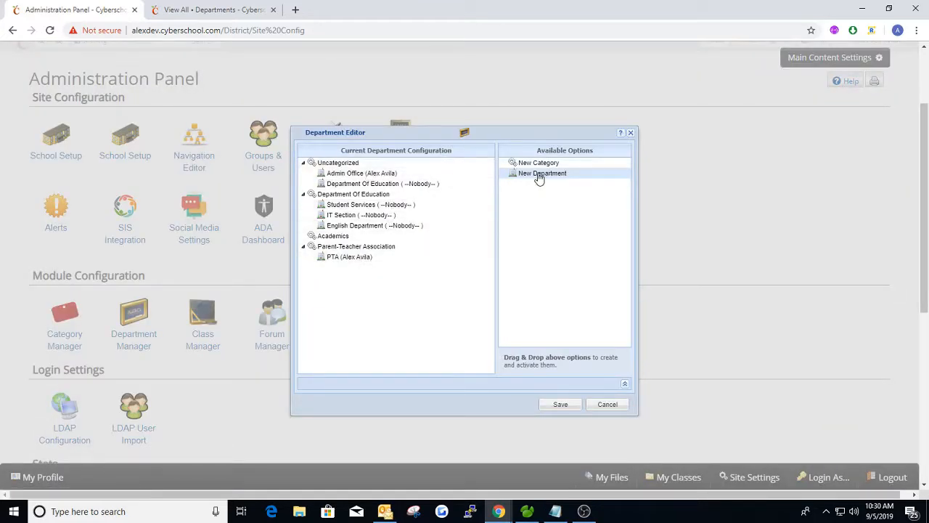
pyautogui.moveTo(538, 174); pyautogui.dragTo(370, 262)
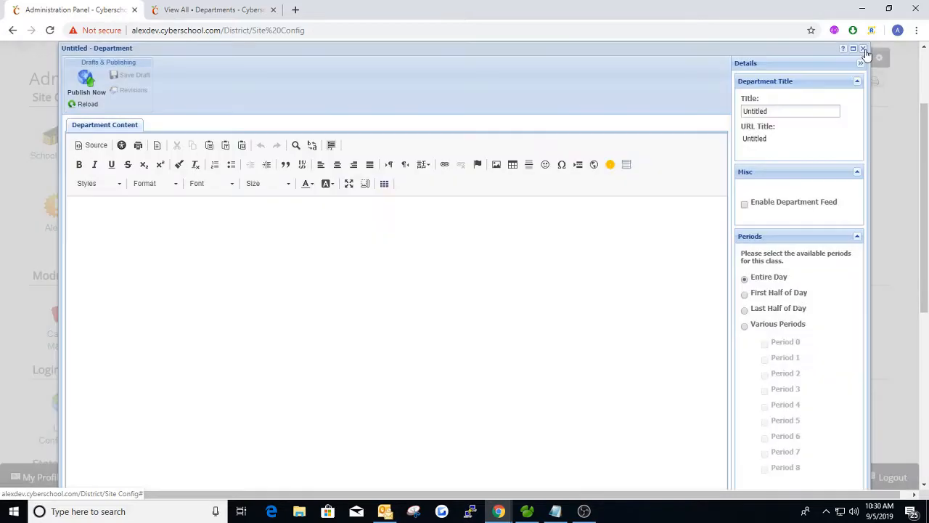
# Delete the first two extra New Department entries under Parent-Teacher Association
pyautogui.click(863, 47)
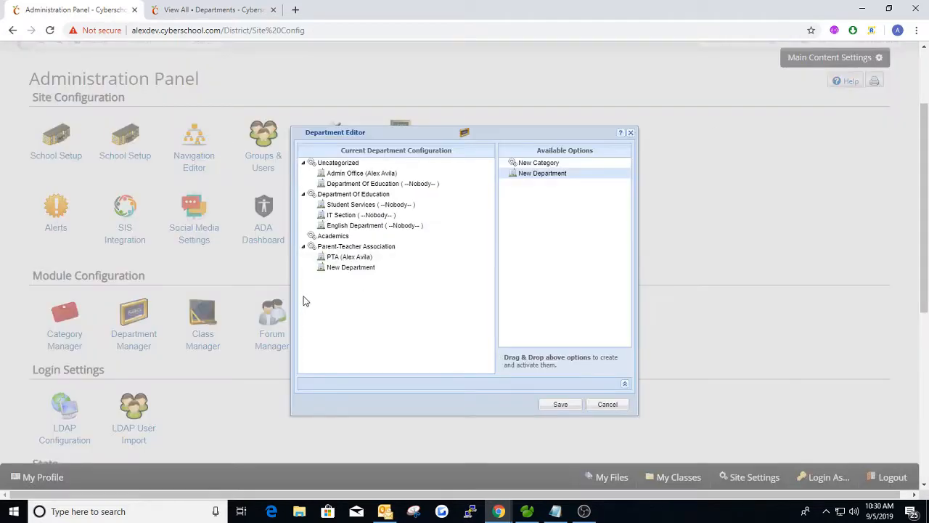
pyautogui.rightClick(350, 268)
pyautogui.click(385, 318)
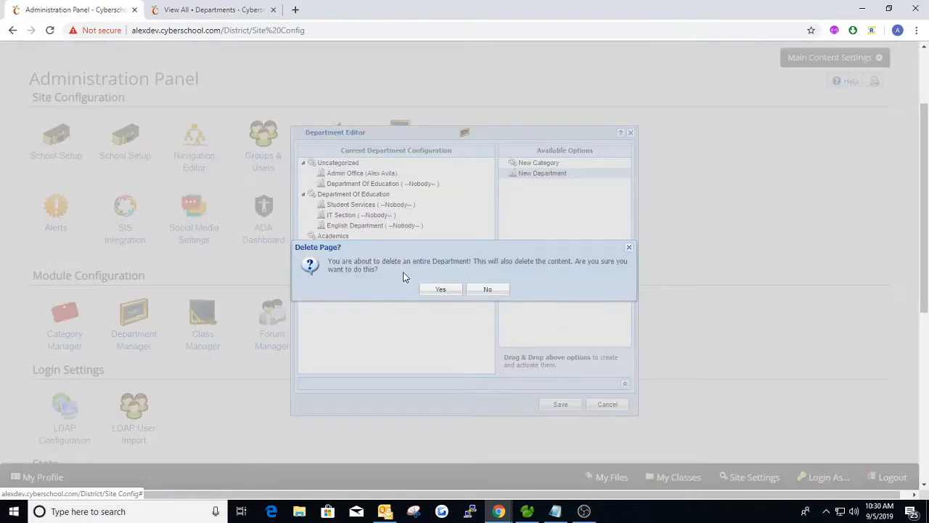
pyautogui.click(460, 290)
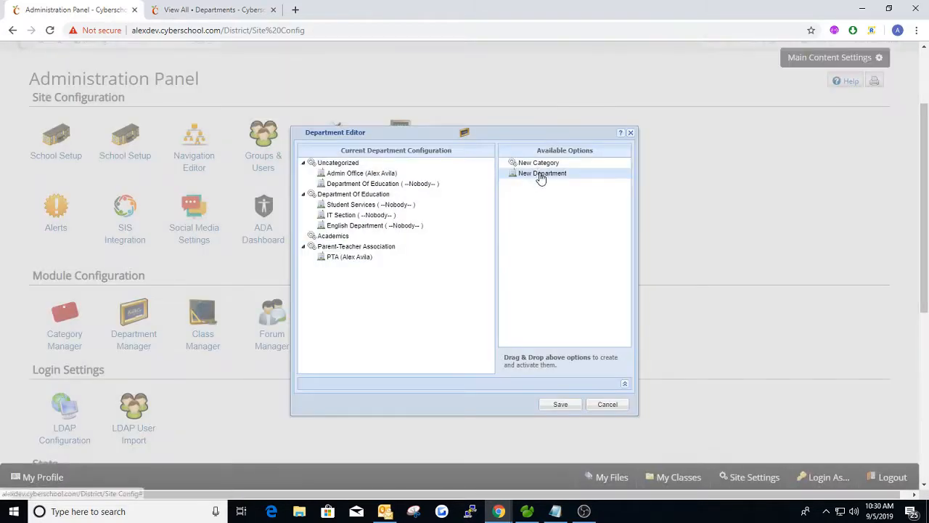
pyautogui.moveTo(543, 173); pyautogui.dragTo(366, 264)
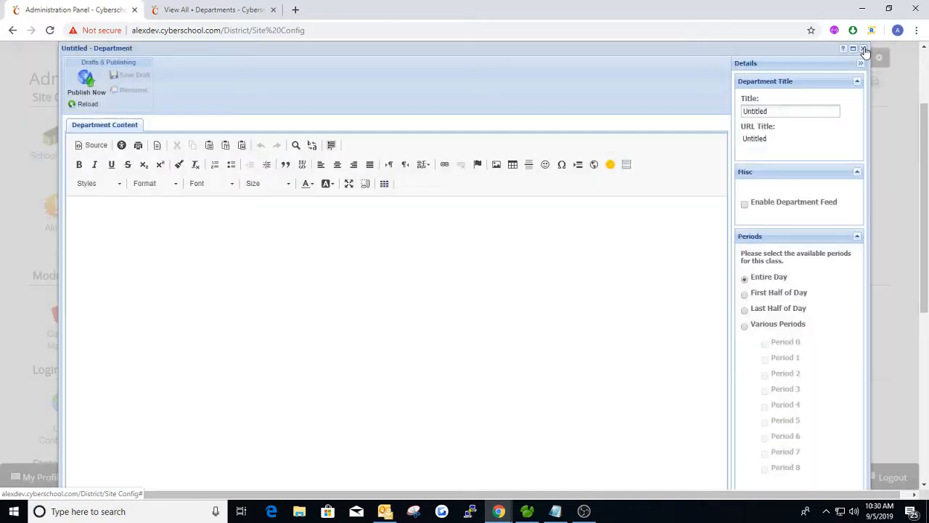
pyautogui.click(863, 48)
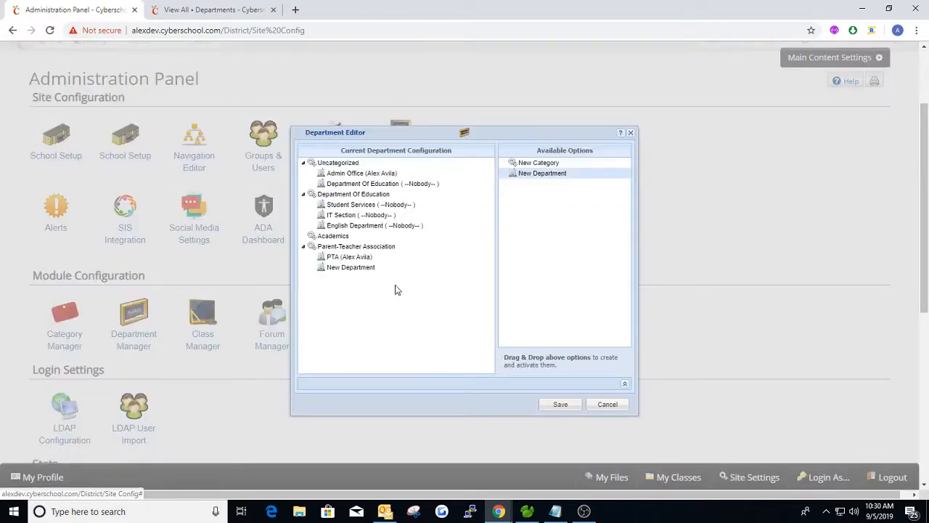
pyautogui.rightClick(342, 271)
pyautogui.click(358, 324)
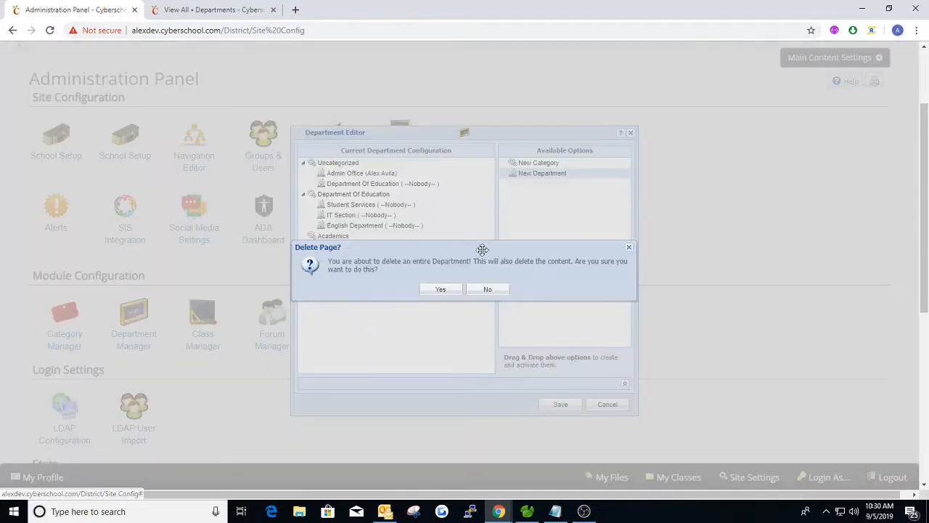
pyautogui.click(448, 289)
# Delete one more New Department placed below PTA, leaving PTA alone
pyautogui.moveTo(541, 175); pyautogui.dragTo(336, 264)
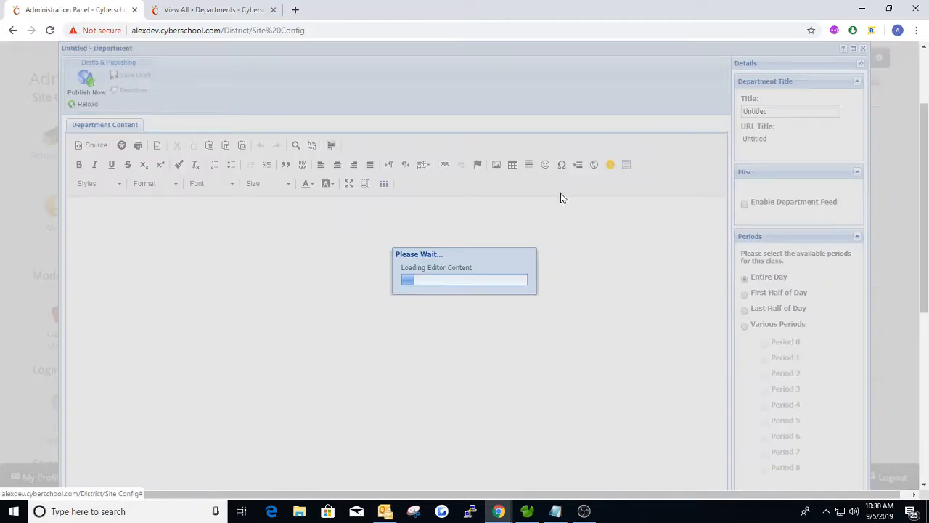
pyautogui.click(862, 49)
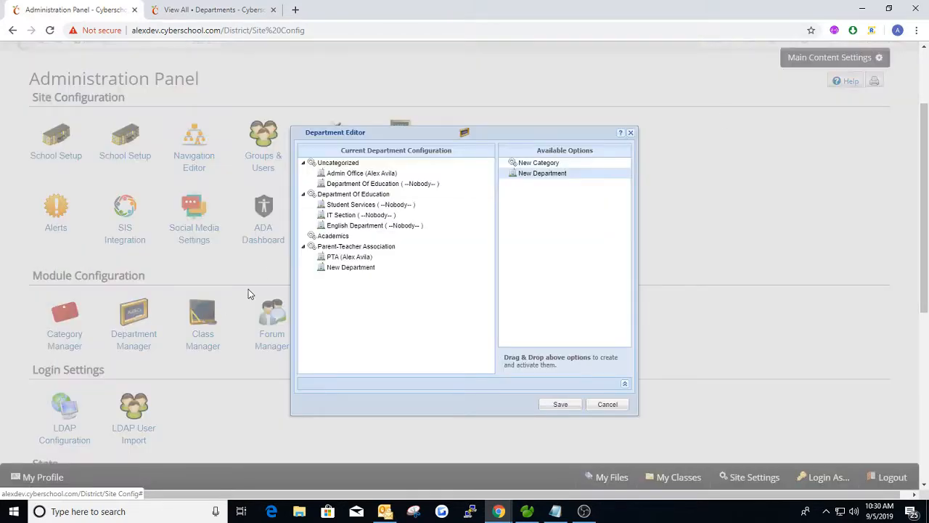
pyautogui.rightClick(339, 268)
pyautogui.click(363, 324)
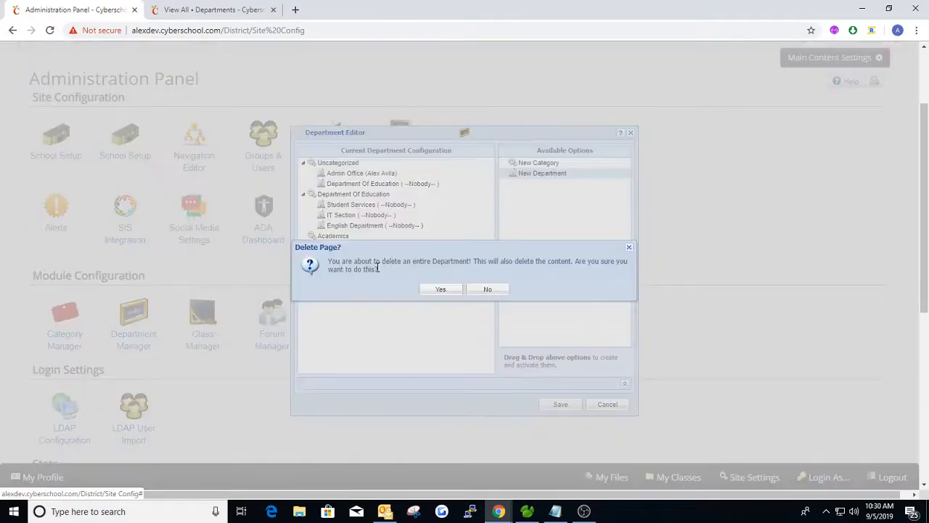
pyautogui.click(445, 290)
pyautogui.moveTo(547, 182)
pyautogui.mouseDown()
pyautogui.moveTo(446, 222)
pyautogui.moveTo(487, 217)
pyautogui.moveTo(475, 228)
pyautogui.moveTo(475, 209)
pyautogui.moveTo(544, 182)
pyautogui.moveTo(538, 178)
pyautogui.mouseUp()
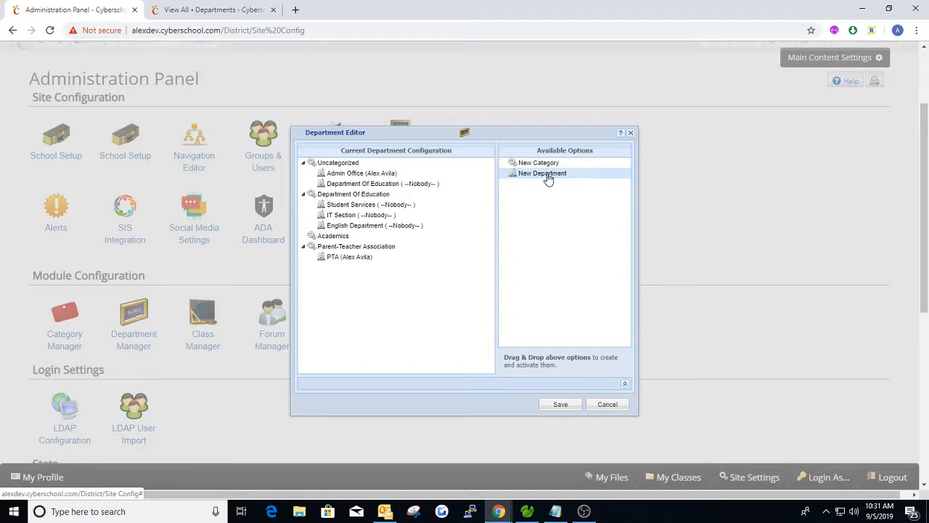
# Close the Department Editor without adding another department under Parent-Teacher Association
pyautogui.moveTo(548, 179)
pyautogui.mouseDown()
pyautogui.moveTo(435, 210)
pyautogui.moveTo(372, 251)
pyautogui.moveTo(350, 250)
pyautogui.moveTo(377, 265)
pyautogui.moveTo(374, 227)
pyautogui.moveTo(381, 235)
pyautogui.moveTo(522, 185)
pyautogui.moveTo(524, 175)
pyautogui.moveTo(531, 180)
pyautogui.mouseUp()
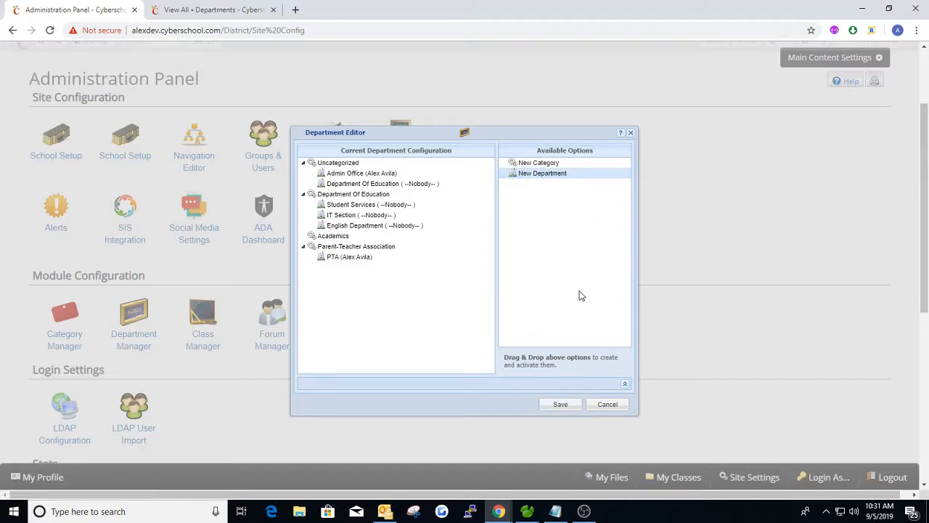
pyautogui.click(560, 404)
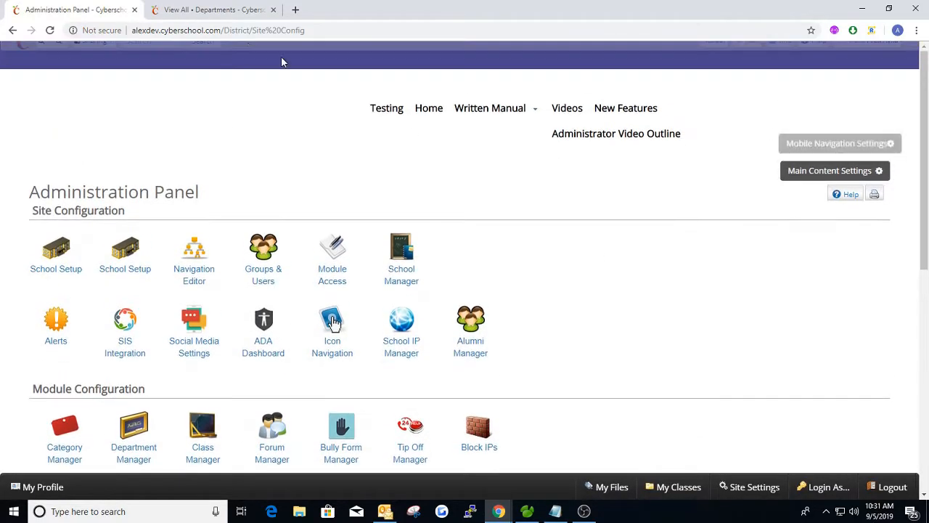
# Reload the Departments listing so Parent-Teacher Association with PTA appears
pyautogui.click(206, 9)
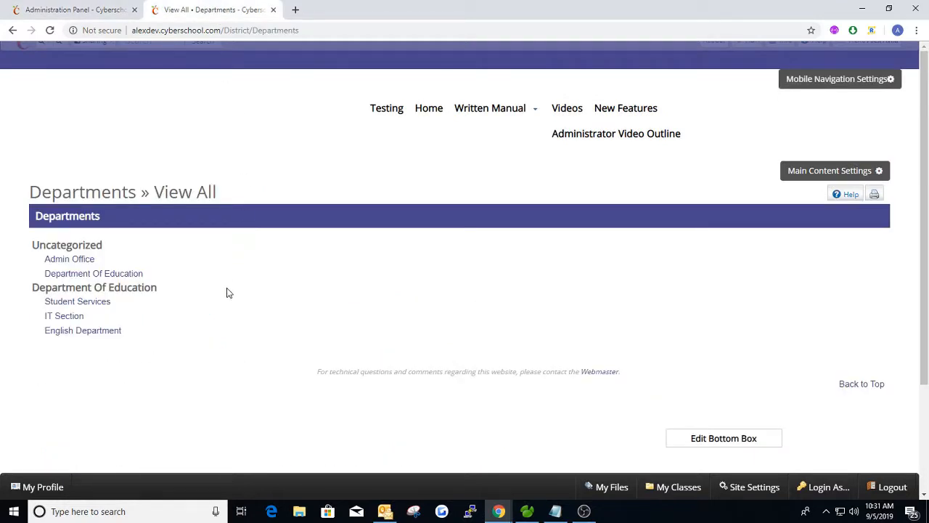
pyautogui.press('F5')
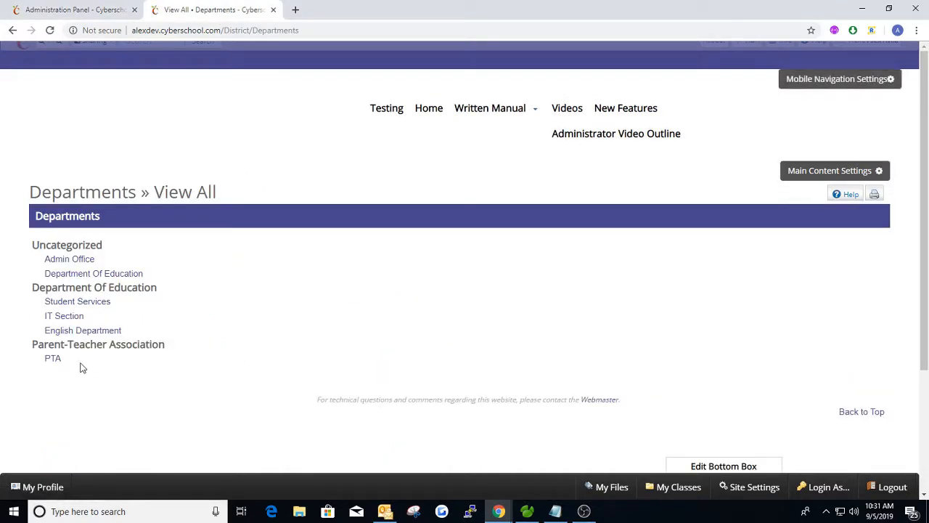
pyautogui.moveTo(35, 346); pyautogui.dragTo(173, 353)
pyautogui.click(187, 351)
# Open the PTA department page with its Welcome, News and Upcoming Events widgets
pyautogui.click(53, 359)
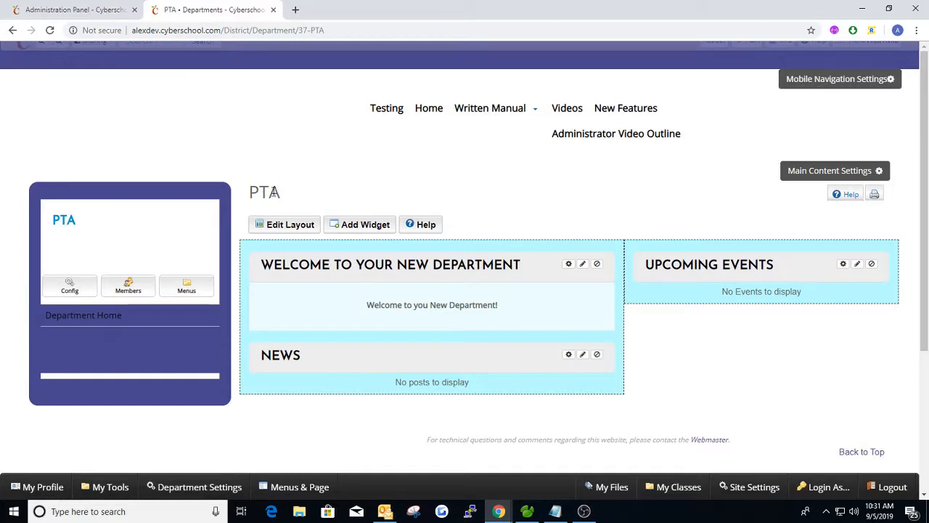
pyautogui.doubleClick(269, 192)
pyautogui.click(325, 212)
pyautogui.click(76, 10)
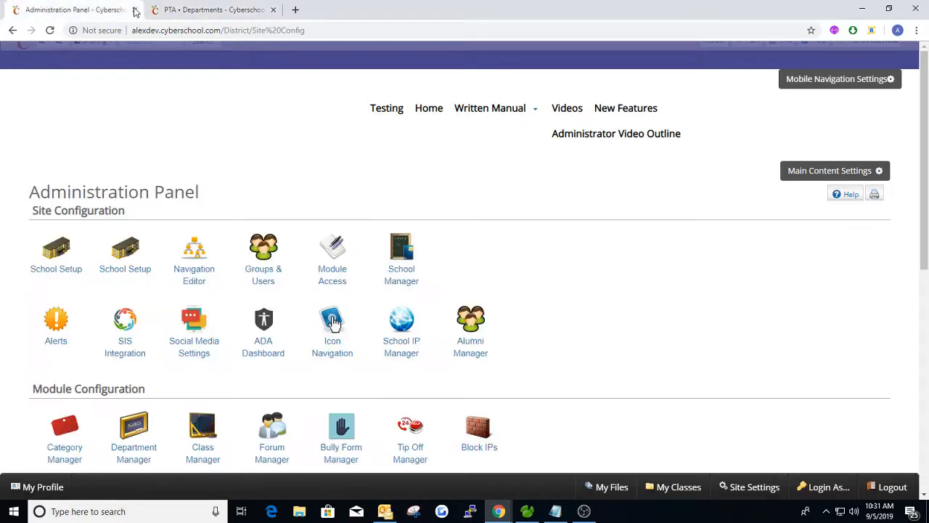
pyautogui.click(175, 9)
pyautogui.moveTo(868, 53)
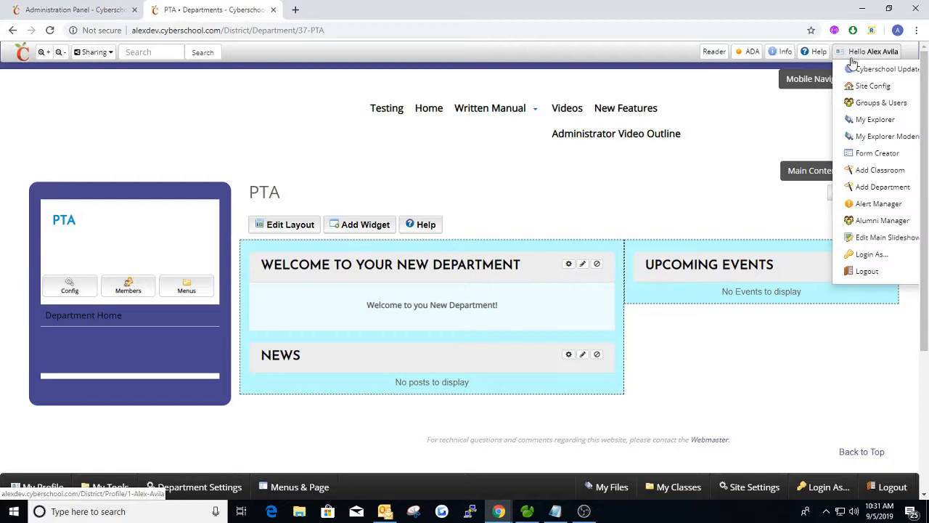
# Start the Add Department wizard, name it Math Department, and set category to Academics
pyautogui.click(871, 193)
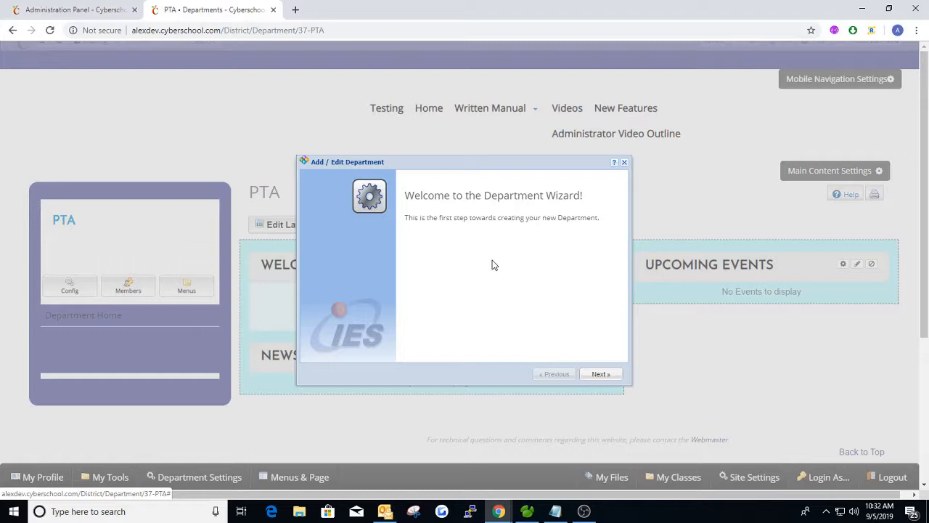
pyautogui.click(601, 374)
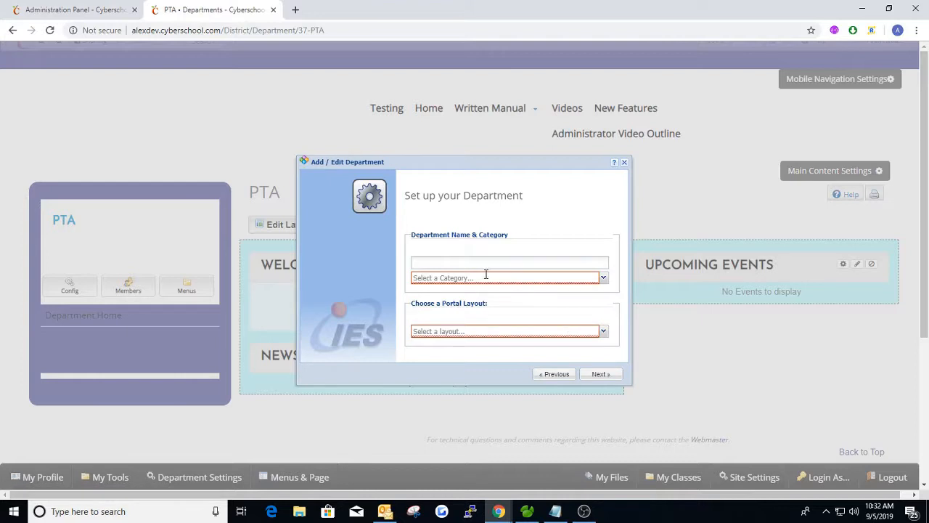
pyautogui.click(603, 278)
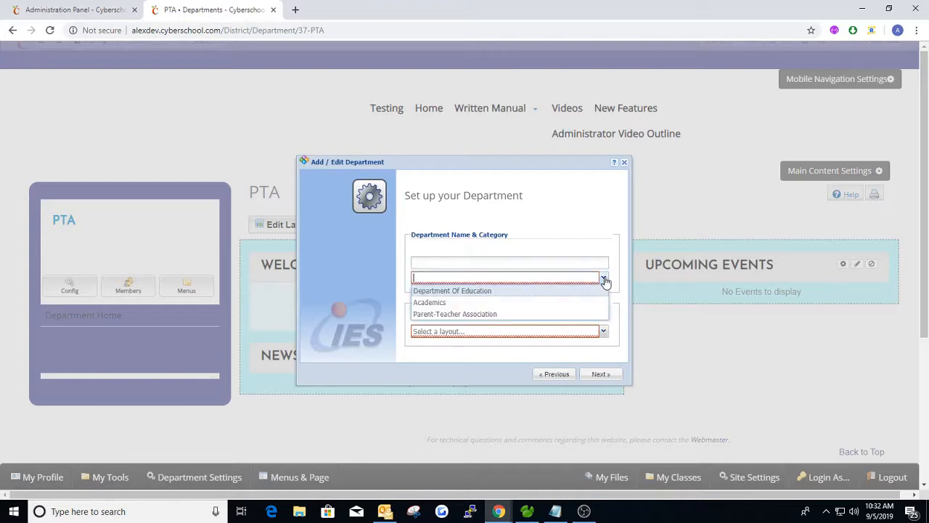
pyautogui.click(461, 302)
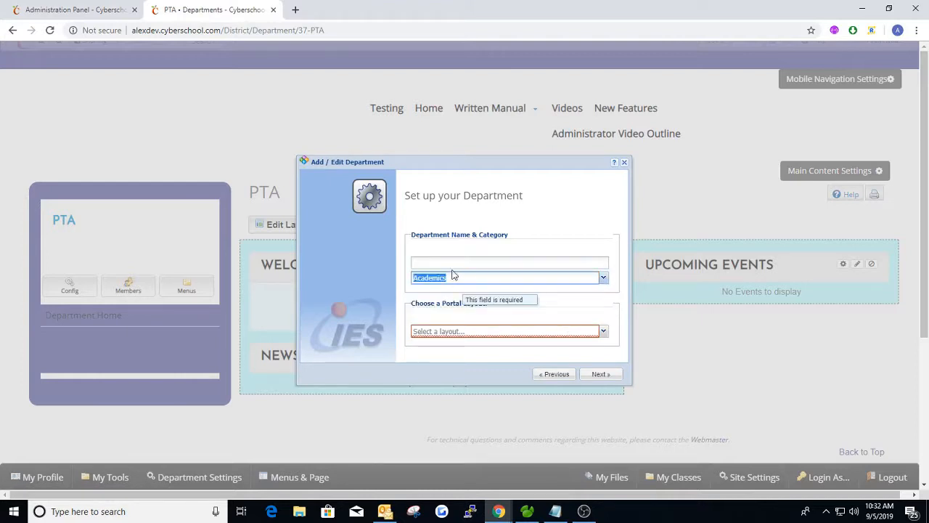
pyautogui.click(451, 265)
pyautogui.write('Math Department')
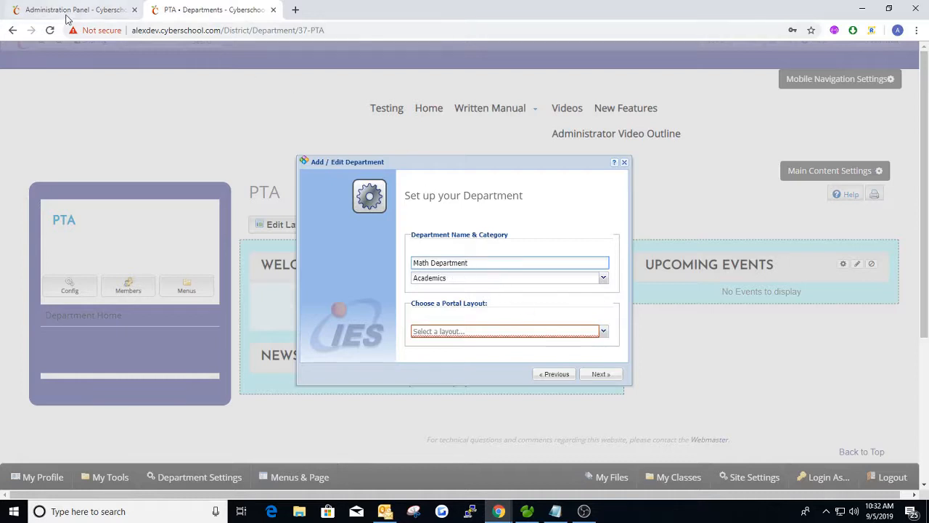
pyautogui.click(604, 277)
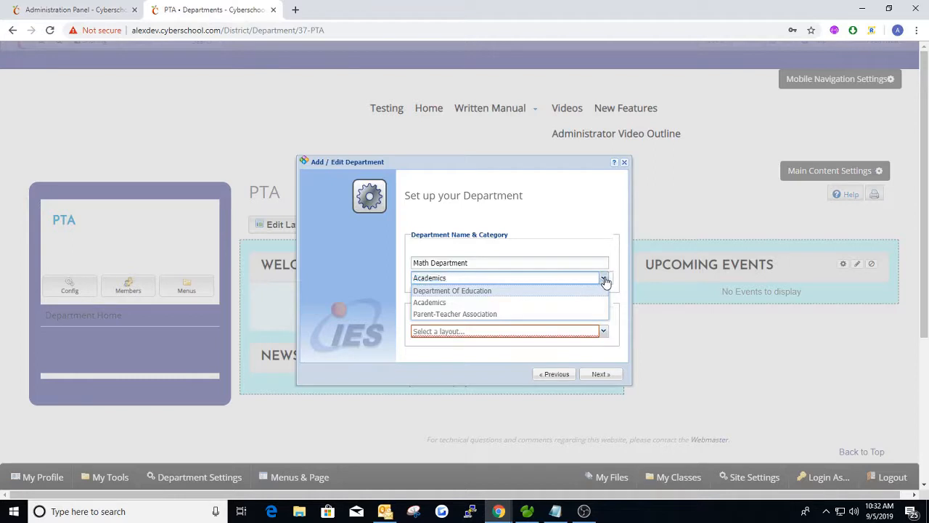
pyautogui.click(605, 279)
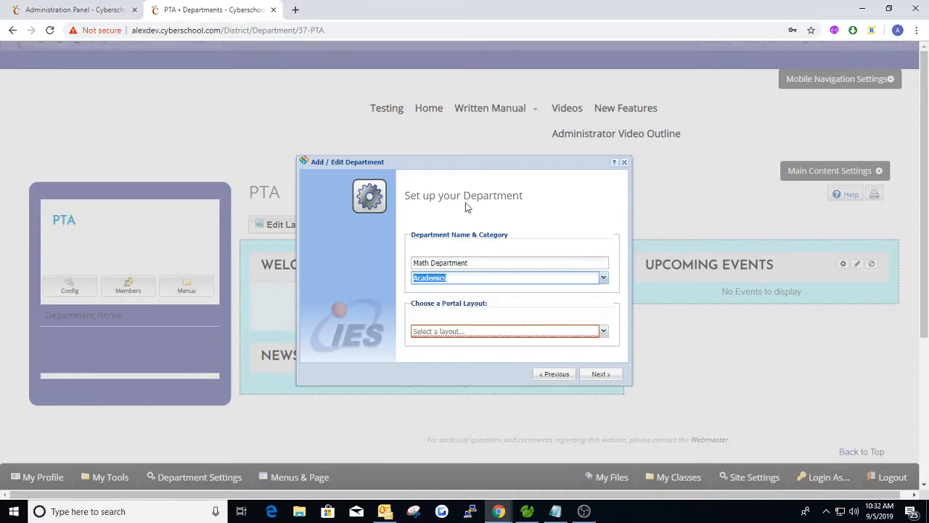
pyautogui.click(460, 305)
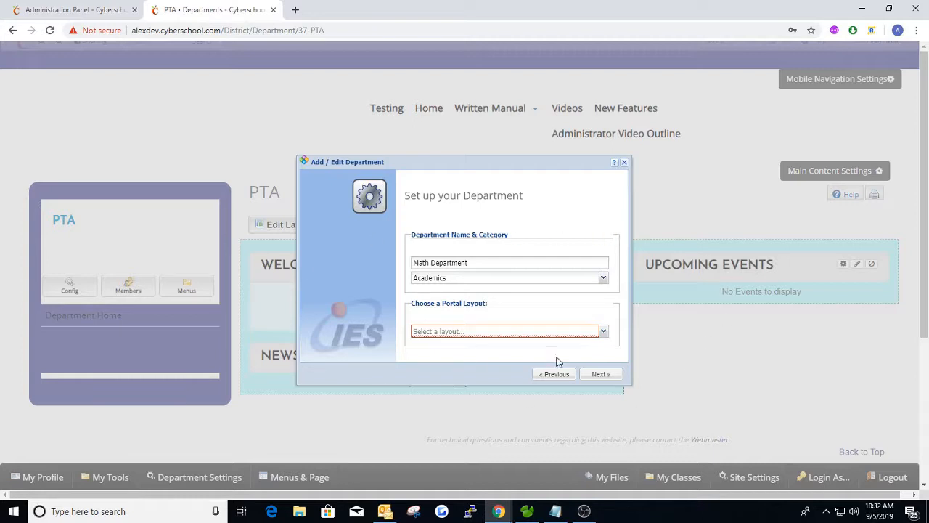
# Choose the Single Panel portal layout for Math Department
pyautogui.click(603, 331)
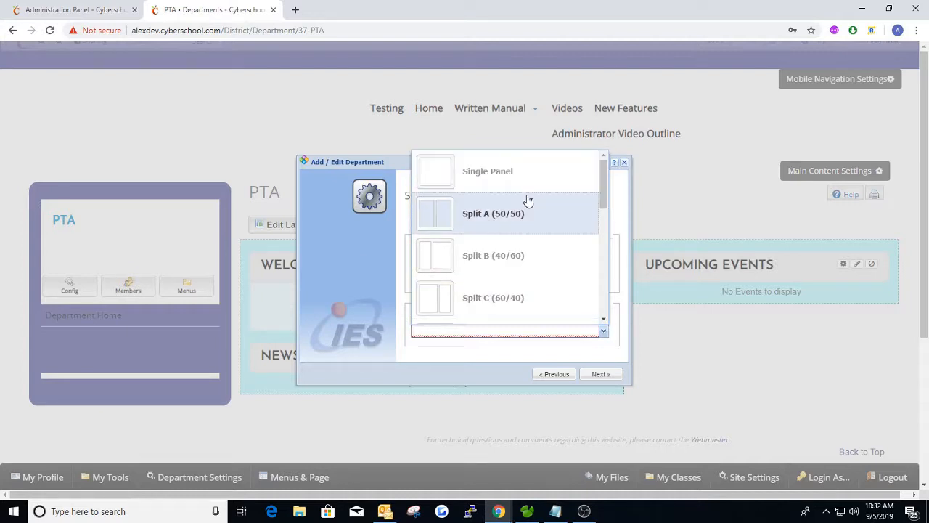
pyautogui.scroll(-3, 498, 224)
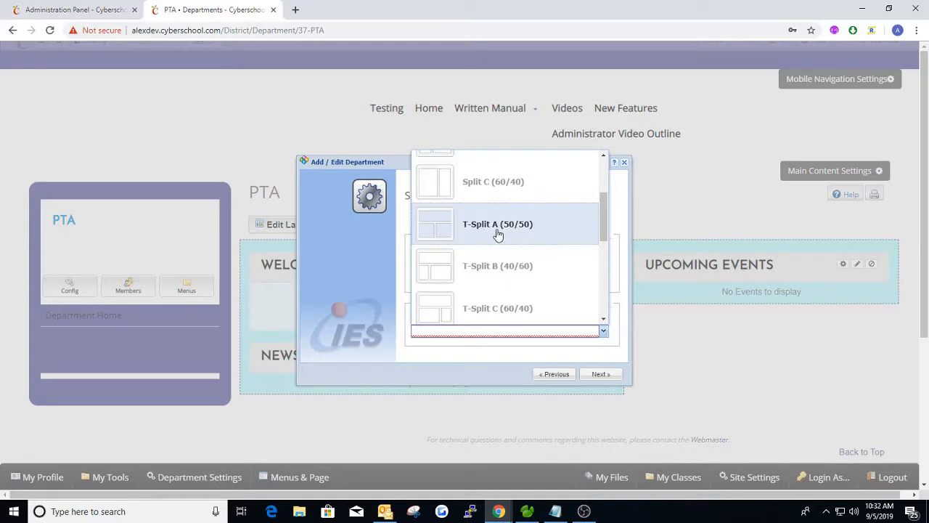
pyautogui.scroll(1, 498, 233)
pyautogui.scroll(1, 499, 282)
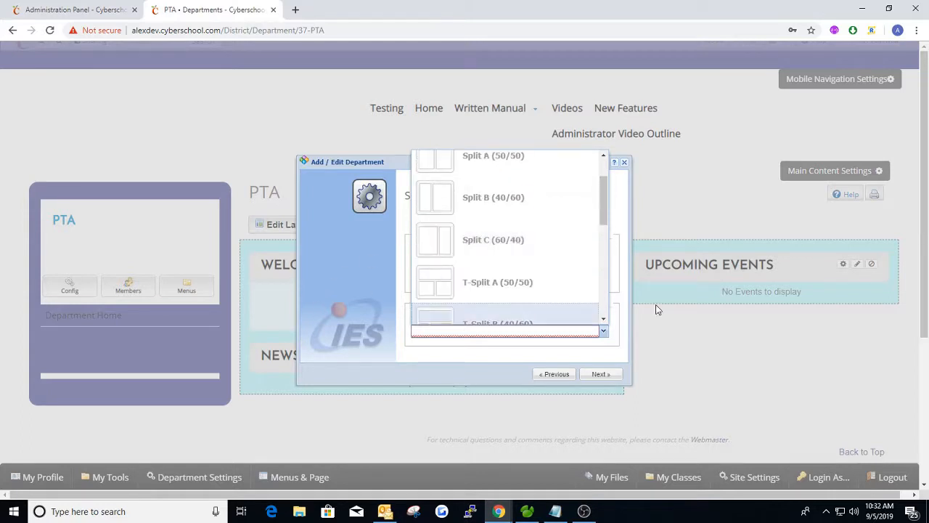
pyautogui.scroll(1, 522, 265)
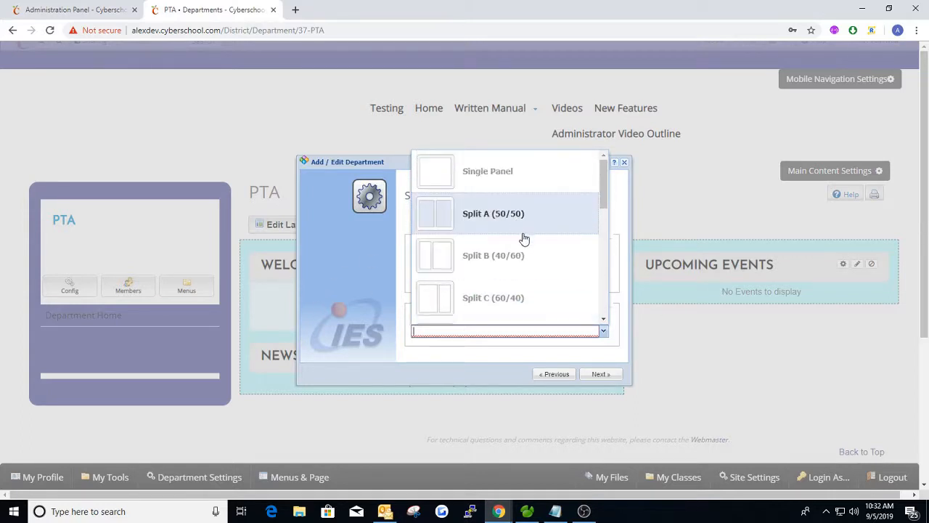
pyautogui.scroll(-1, 524, 239)
pyautogui.scroll(1, 491, 209)
pyautogui.click(492, 176)
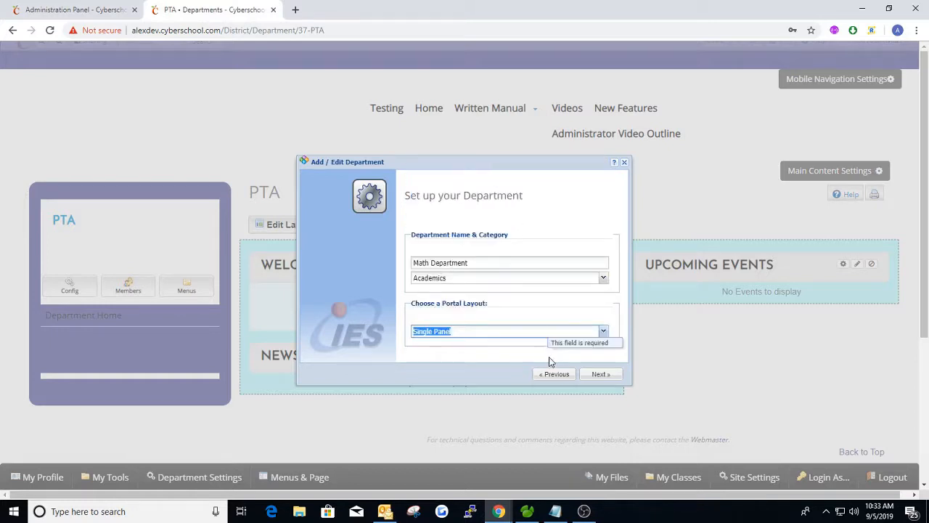
# Enable the Social Networks module and advance to the wizard's final step
pyautogui.click(601, 374)
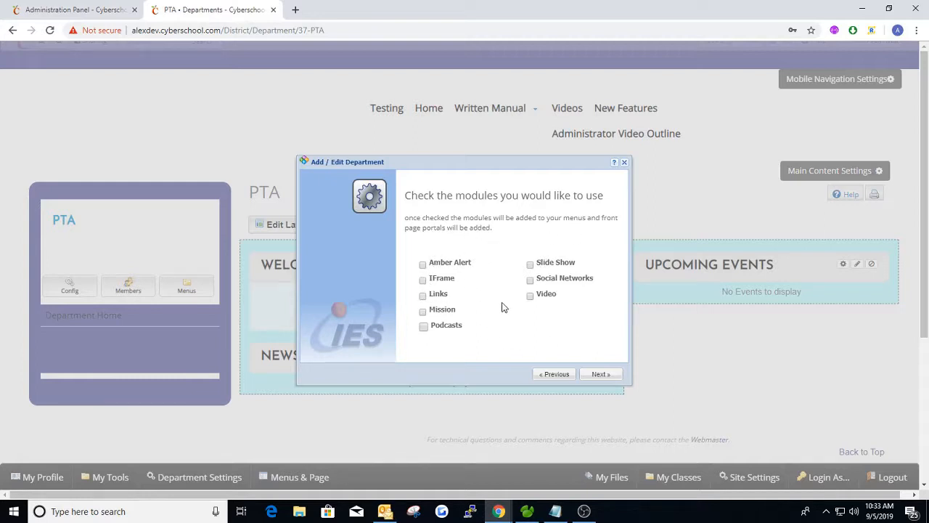
pyautogui.click(531, 281)
pyautogui.click(603, 374)
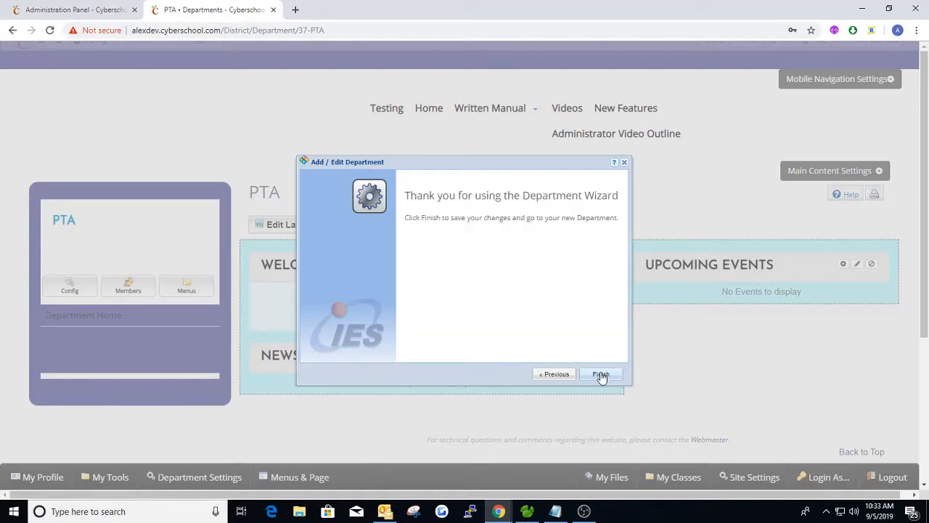
# Finish the wizard to create the Math Department page
pyautogui.click(600, 375)
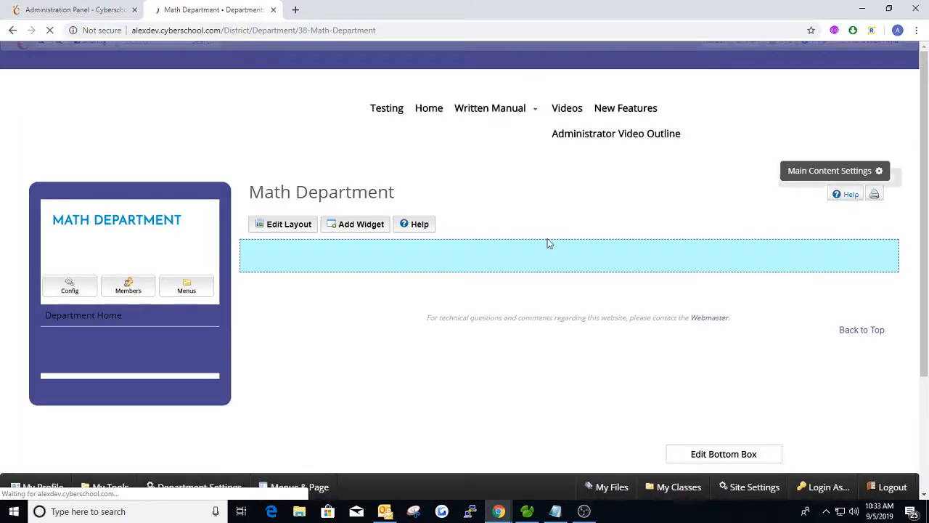
pyautogui.scroll(-1, 520, 221)
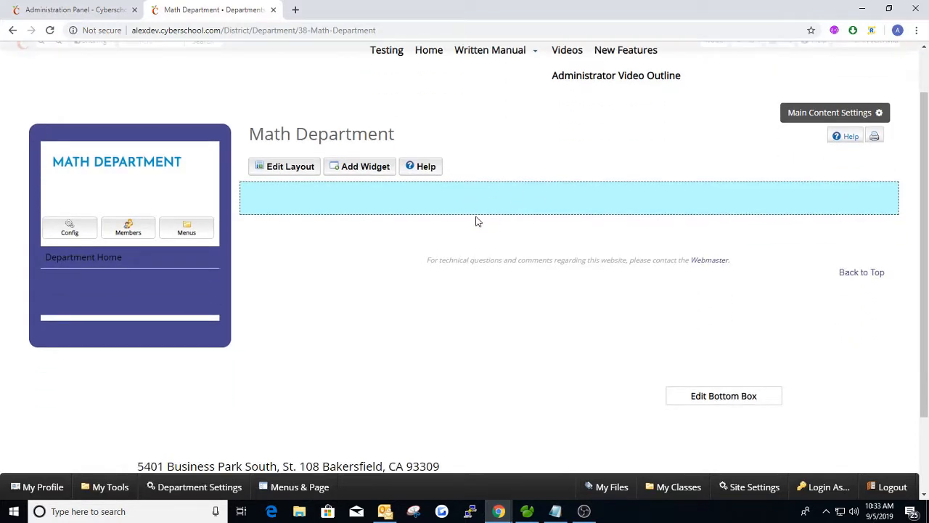
pyautogui.scroll(1, 480, 222)
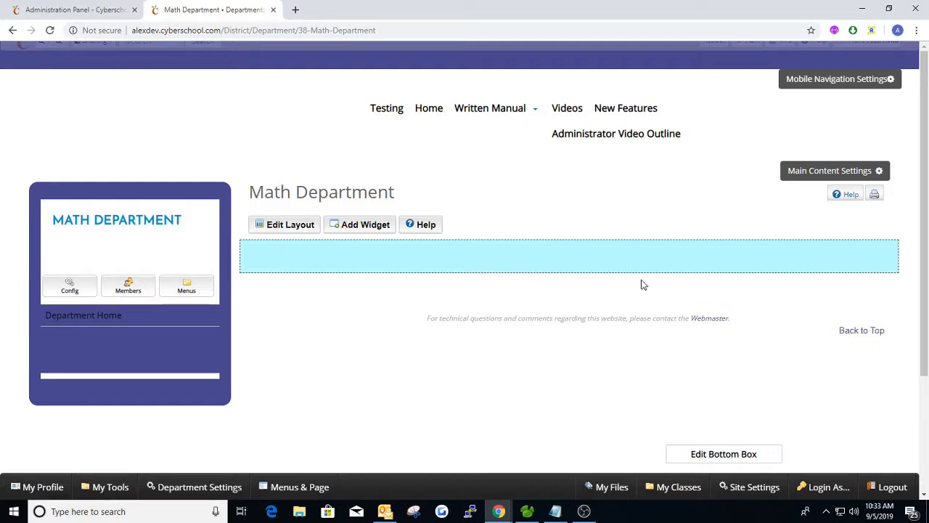
# Switch the Math Department page layout to Split A (50/50) and save
pyautogui.click(291, 226)
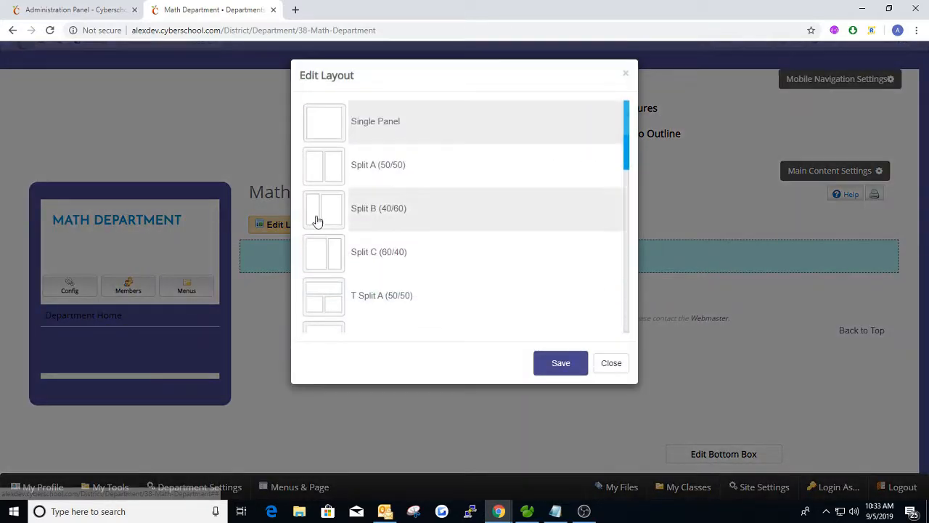
pyautogui.click(419, 166)
pyautogui.click(571, 364)
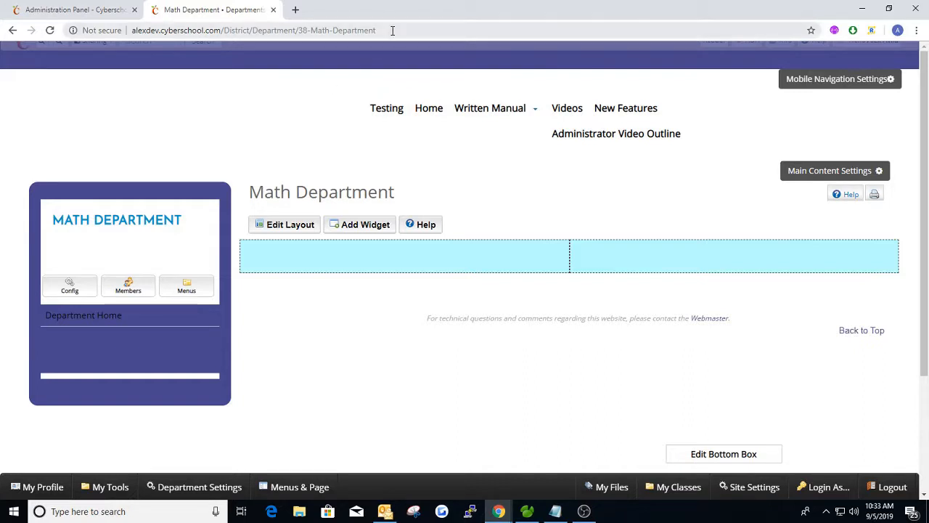
# Go to the 37-pta page and put the Welcome widget at the top of the left column
pyautogui.moveTo(375, 30); pyautogui.dragTo(306, 30)
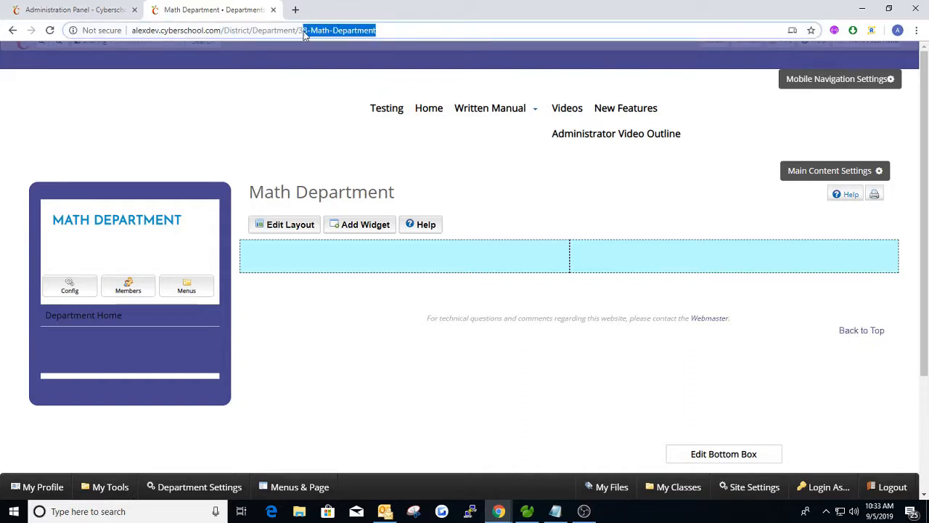
pyautogui.write('7-')
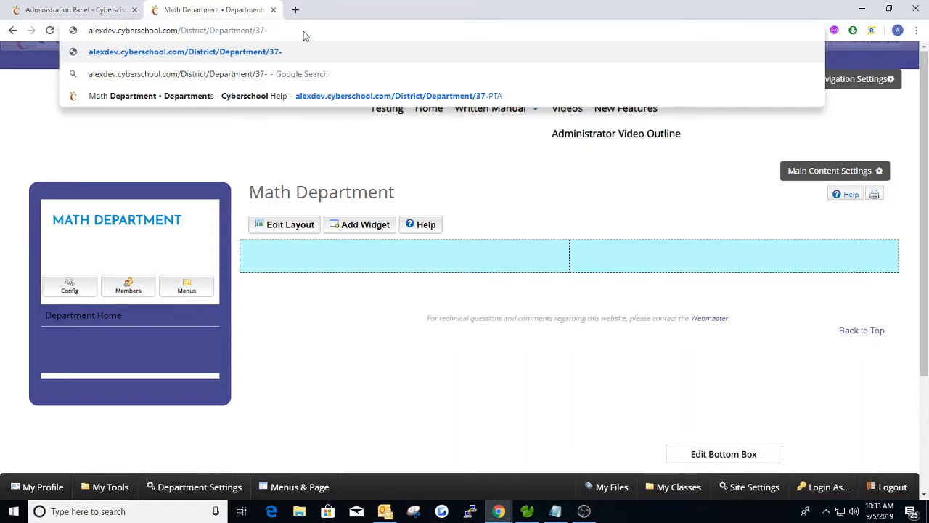
pyautogui.write('pta')
pyautogui.press('Return')
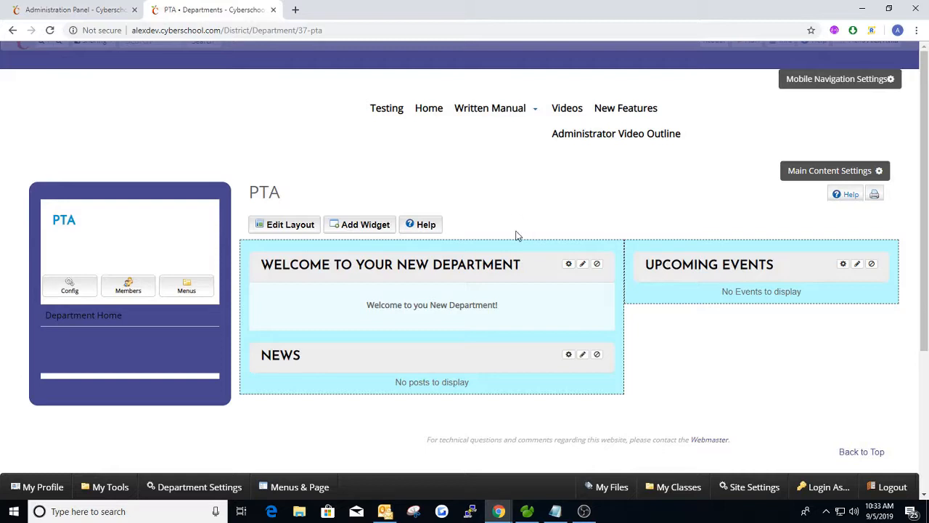
pyautogui.scroll(-1, 562, 232)
pyautogui.moveTo(722, 207); pyautogui.dragTo(535, 229)
pyautogui.moveTo(483, 259); pyautogui.dragTo(681, 196)
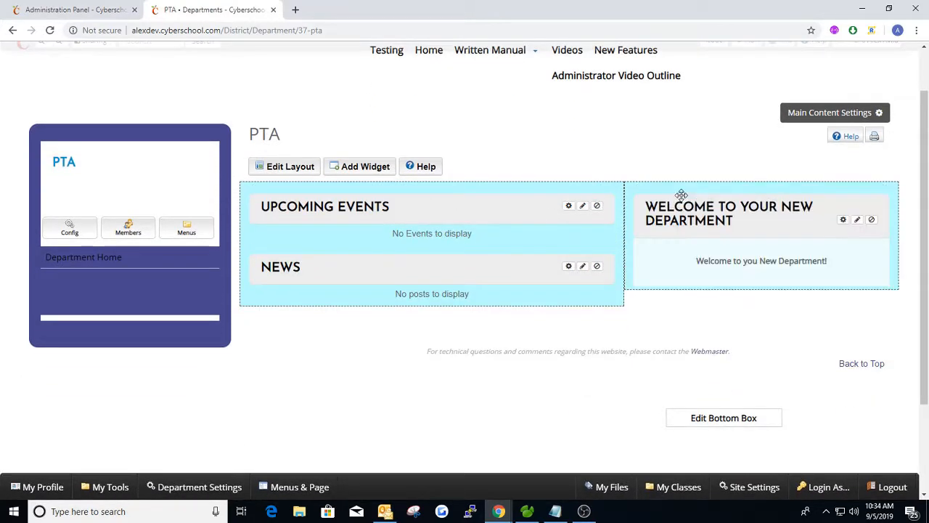
pyautogui.moveTo(563, 206); pyautogui.dragTo(741, 264)
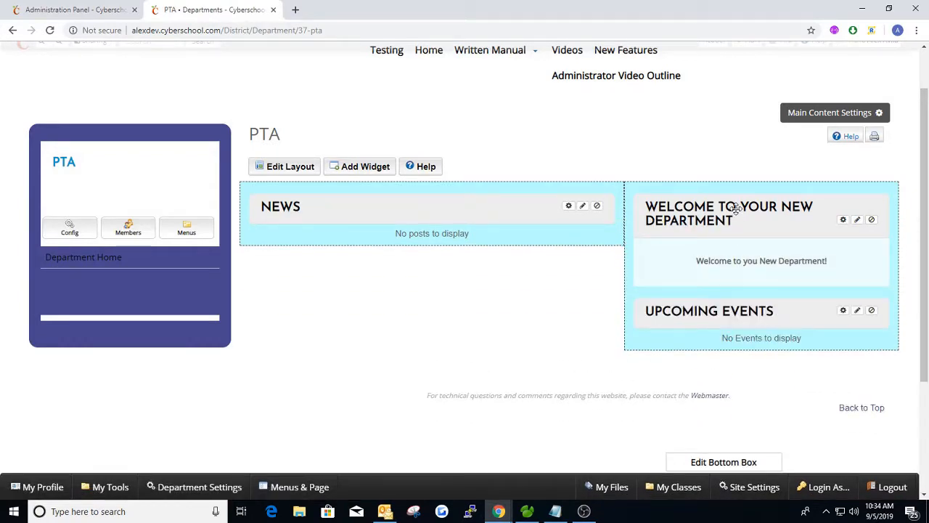
pyautogui.moveTo(736, 208); pyautogui.dragTo(388, 193)
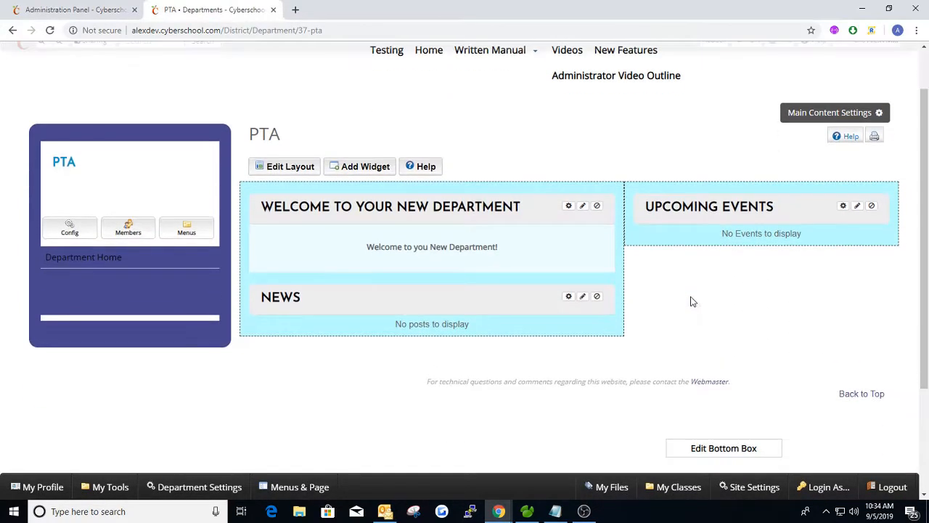
# Delete the News and Upcoming Events widgets, confirming each removal
pyautogui.click(599, 297)
pyautogui.click(573, 155)
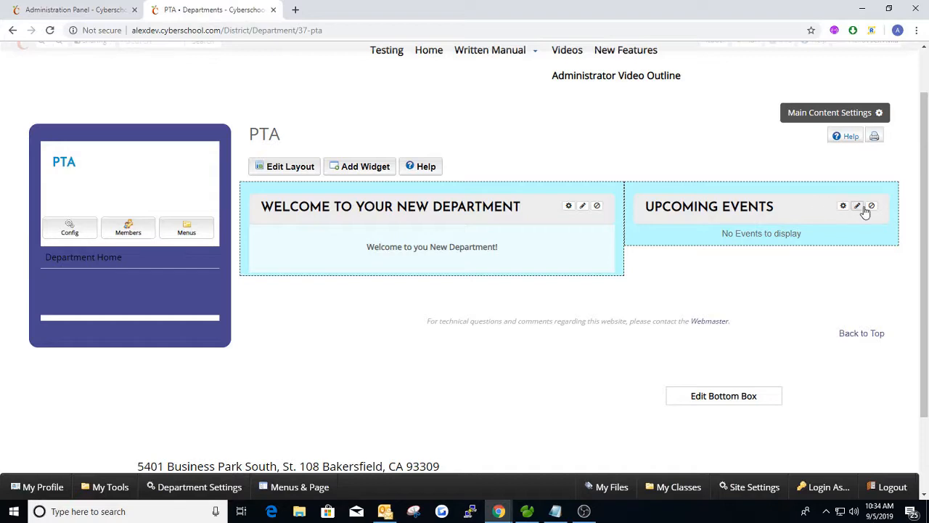
pyautogui.click(871, 207)
pyautogui.click(585, 161)
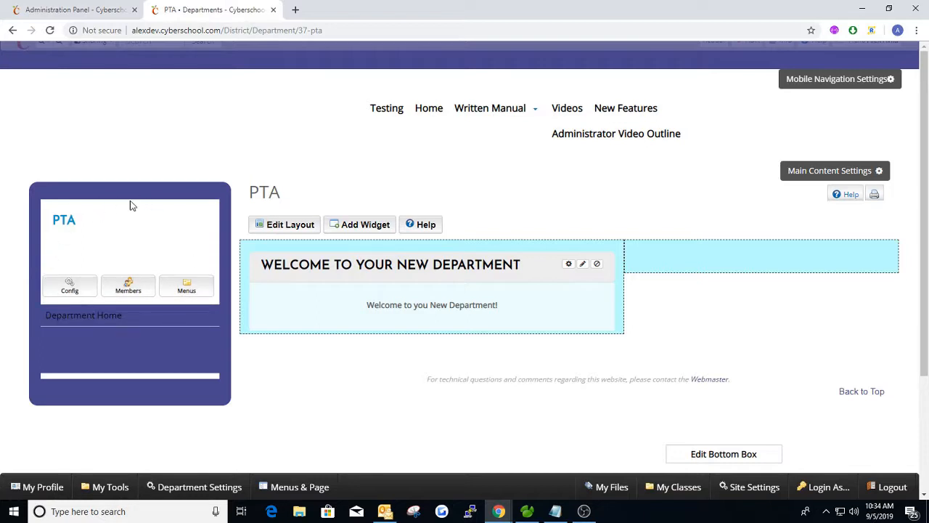
# Highlight the hidden white text under the PTA title to reveal the Department Administration heading
pyautogui.moveTo(174, 253); pyautogui.dragTo(49, 253)
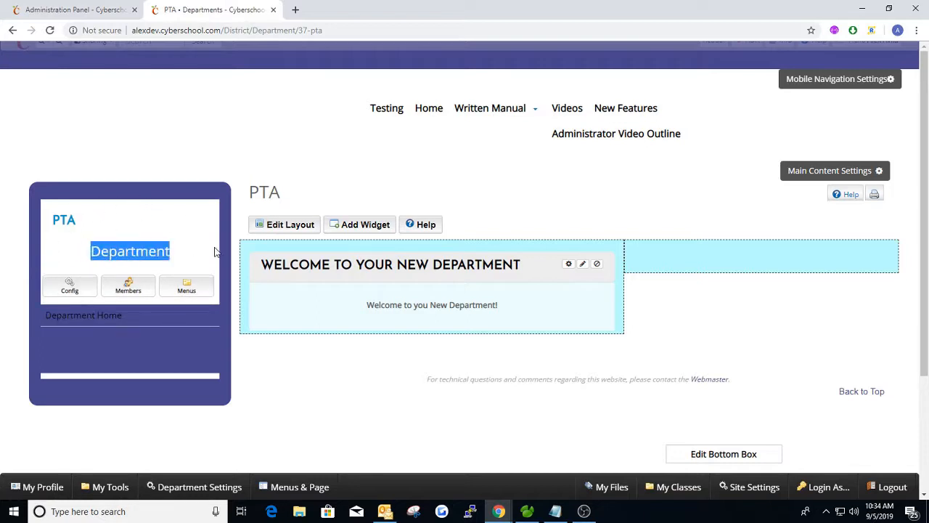
pyautogui.moveTo(204, 252); pyautogui.dragTo(52, 254)
pyautogui.click(167, 221)
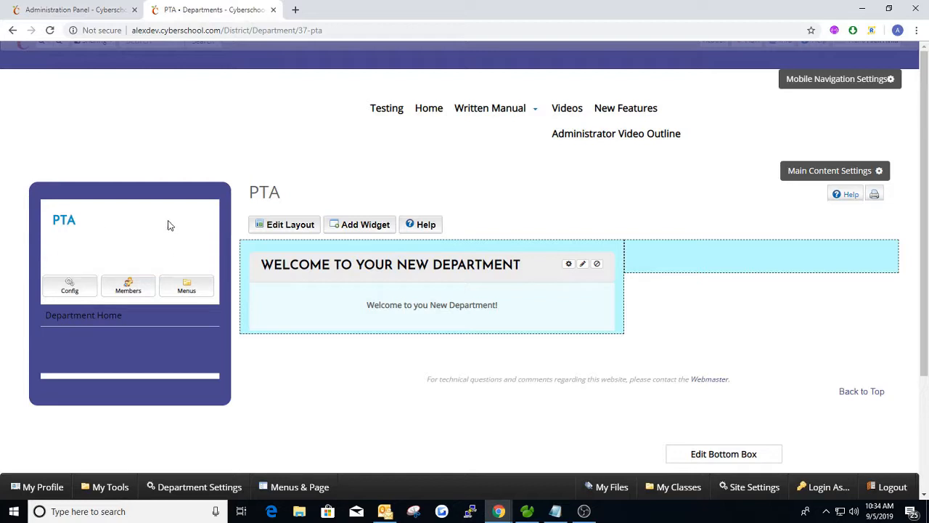
pyautogui.moveTo(109, 249); pyautogui.dragTo(204, 269)
pyautogui.click(104, 247)
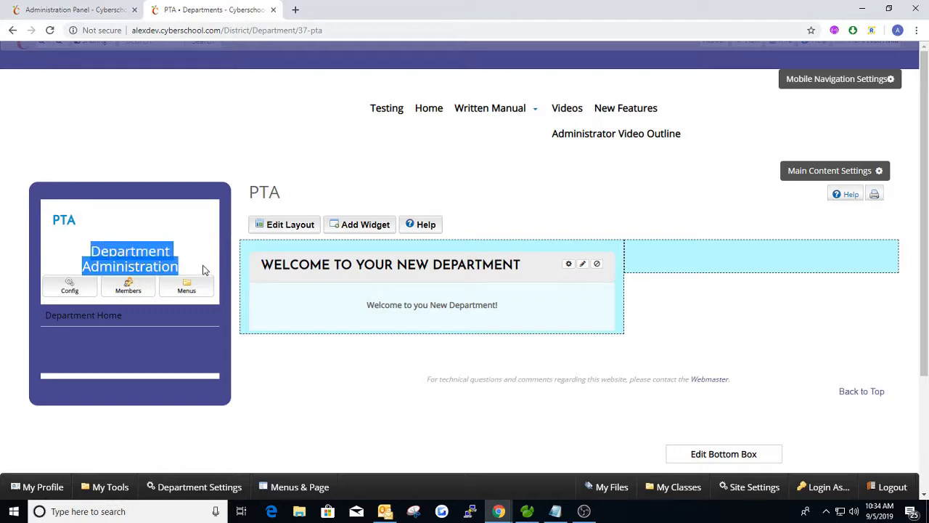
pyautogui.click(139, 252)
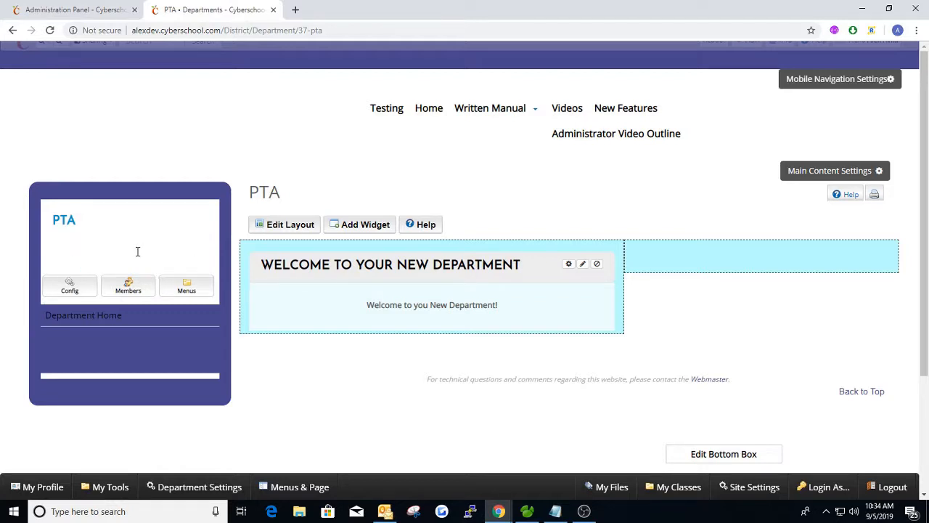
# Inspect the hidden heading in DevTools to restyle it in dark text, then reselect it on the page
pyautogui.rightClick(137, 251)
pyautogui.click(205, 406)
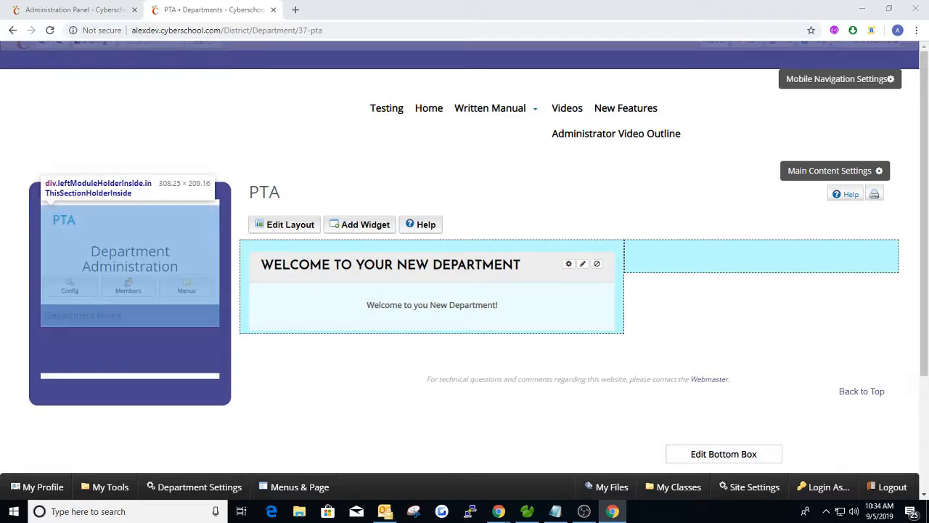
pyautogui.hotkey('alt', 'Tab')
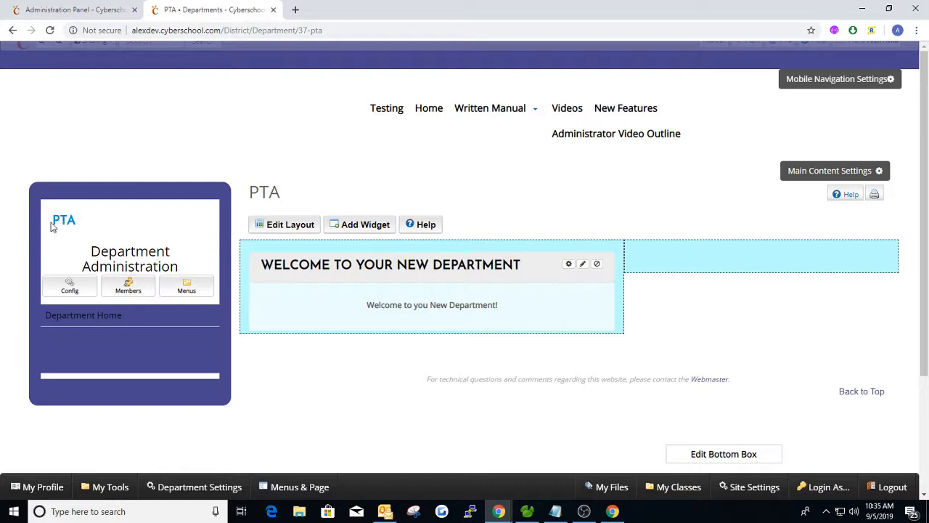
pyautogui.moveTo(51, 224); pyautogui.dragTo(95, 222)
pyautogui.click(98, 221)
pyautogui.moveTo(93, 258); pyautogui.dragTo(203, 263)
# Write 'This is a Header' in the Department Content editor as Heading 1 and publish it
pyautogui.click(195, 235)
pyautogui.click(69, 286)
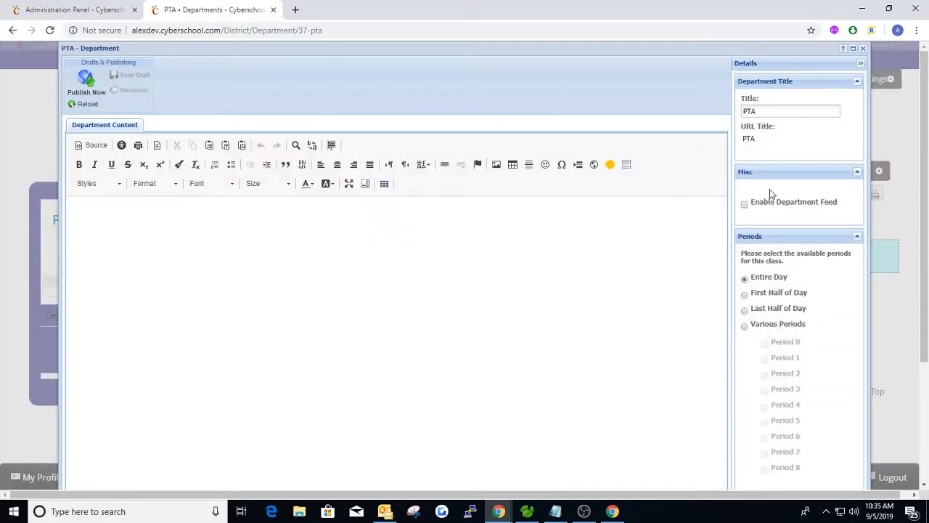
pyautogui.scroll(-2, 784, 171)
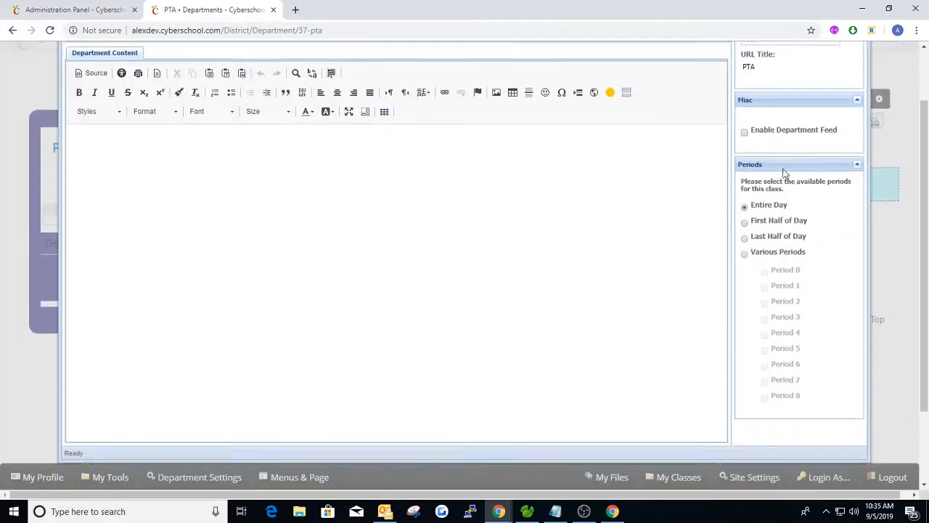
pyautogui.scroll(3, 785, 171)
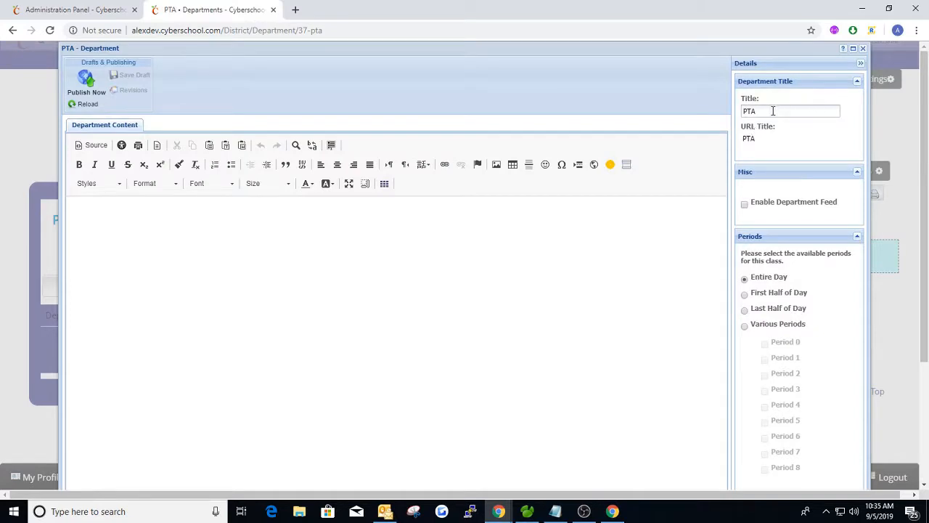
pyautogui.click(140, 230)
pyautogui.doubleClick(117, 215)
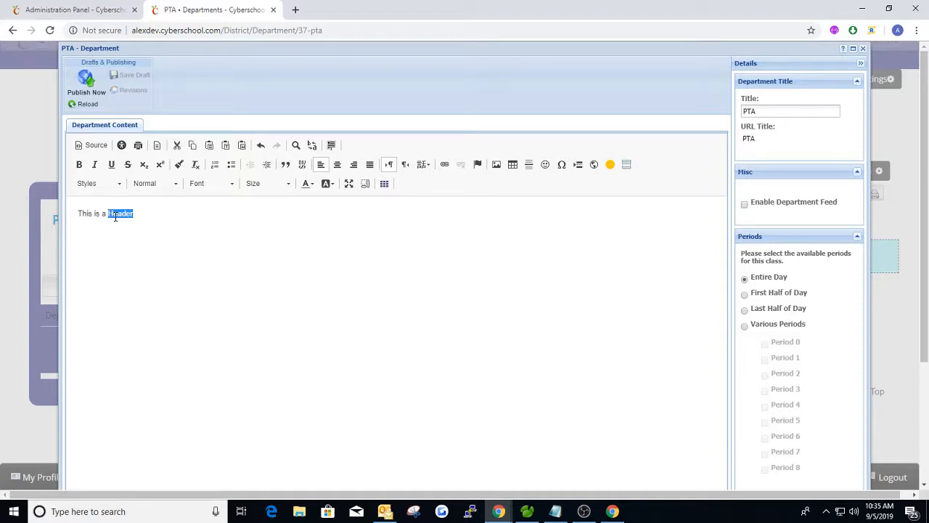
pyautogui.click(157, 183)
pyautogui.click(156, 233)
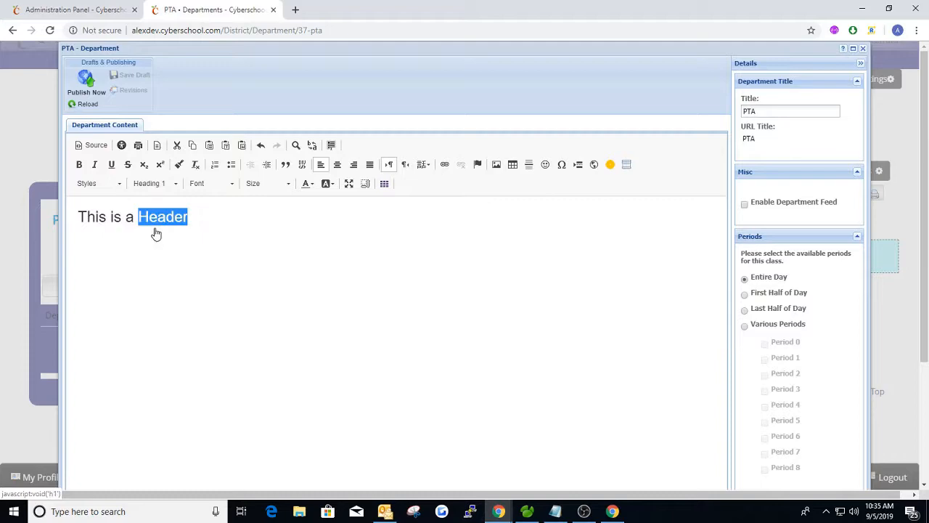
pyautogui.click(212, 215)
pyautogui.click(86, 82)
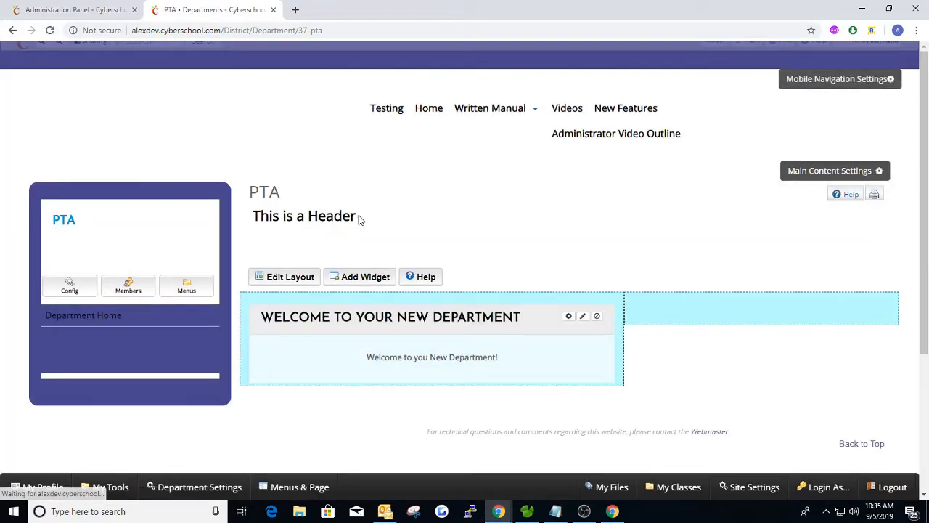
# Check the published heading in the reopened content editor, then close the editor
pyautogui.moveTo(357, 216); pyautogui.dragTo(259, 215)
pyautogui.click(288, 216)
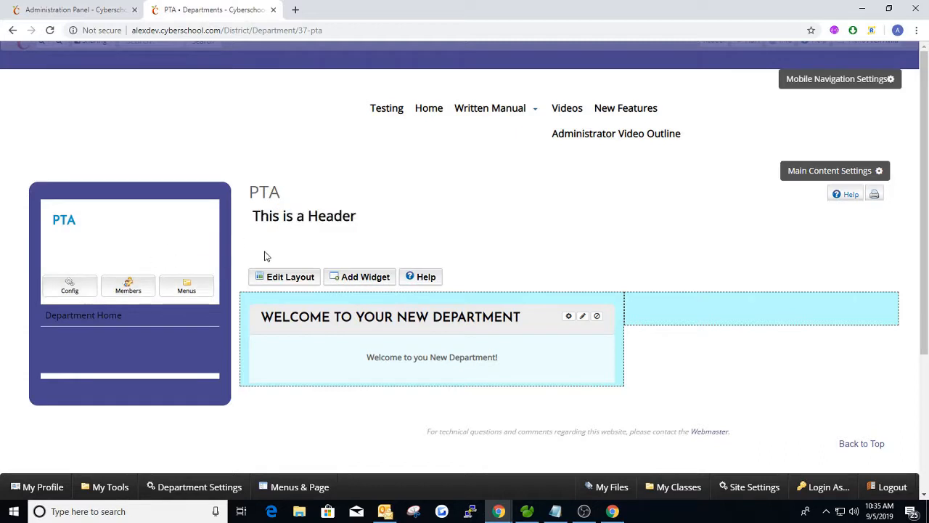
pyautogui.click(70, 284)
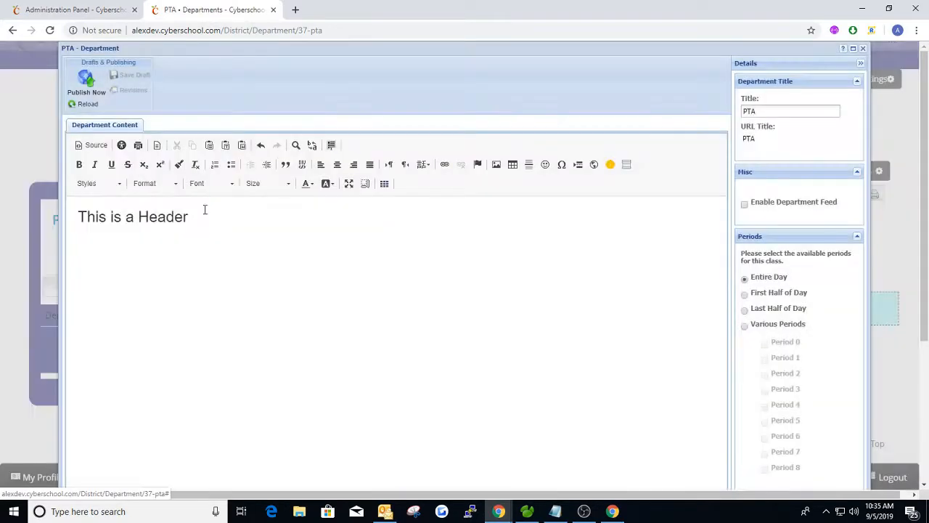
pyautogui.moveTo(183, 220); pyautogui.dragTo(89, 220)
pyautogui.click(217, 221)
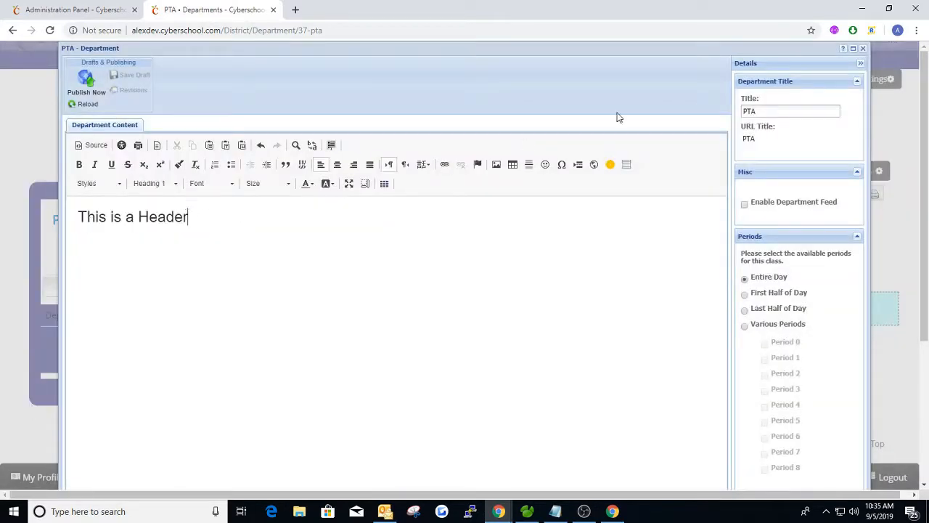
pyautogui.click(863, 48)
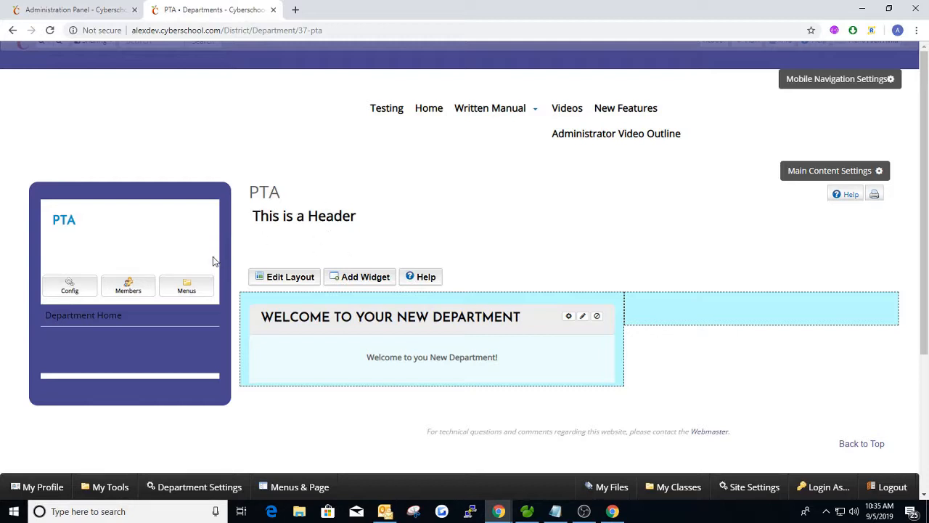
pyautogui.click(70, 285)
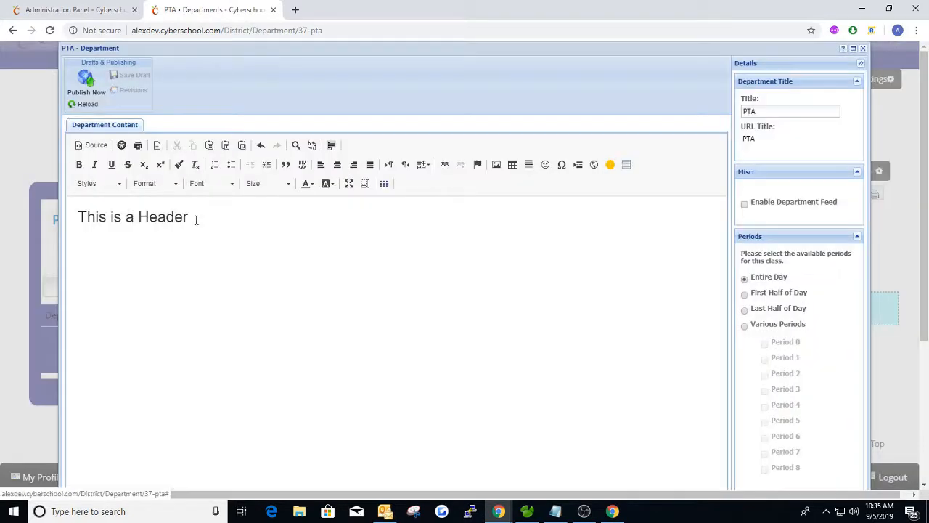
pyautogui.moveTo(197, 216); pyautogui.dragTo(77, 216)
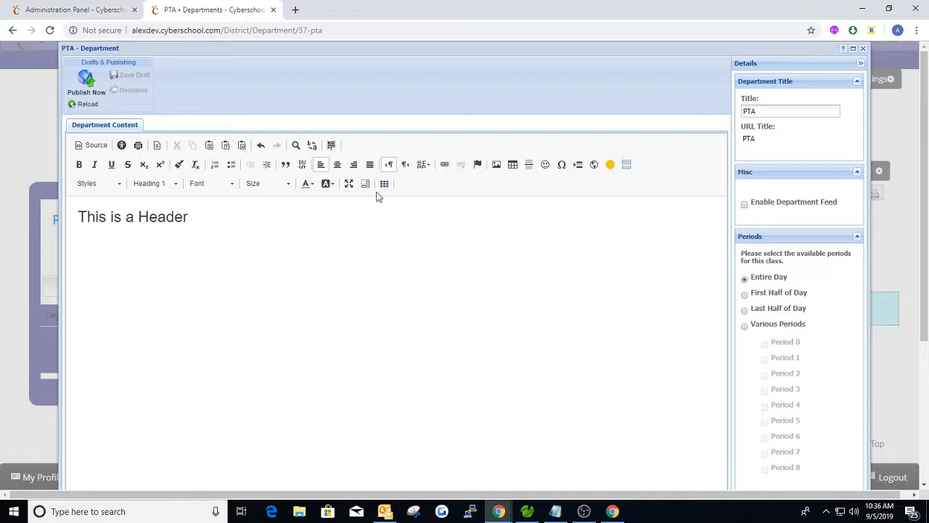
pyautogui.moveTo(190, 217); pyautogui.dragTo(69, 219)
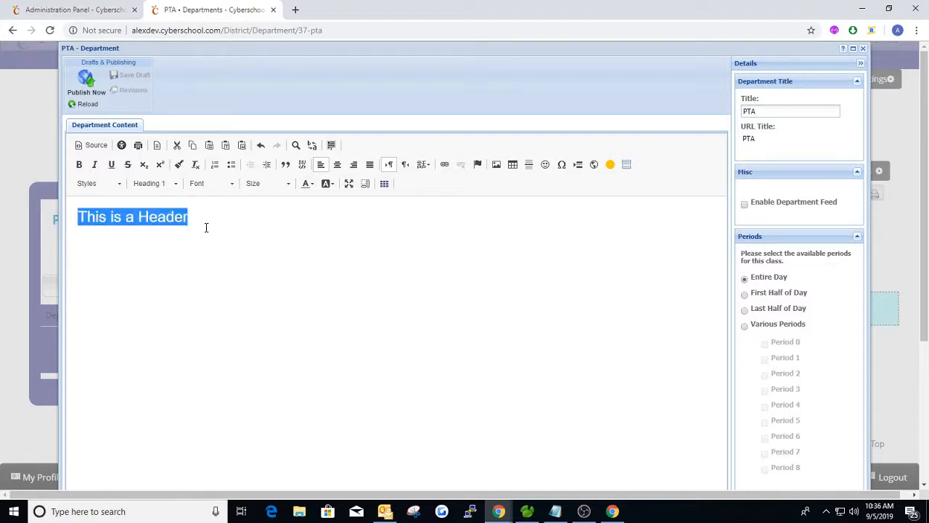
pyautogui.click(204, 217)
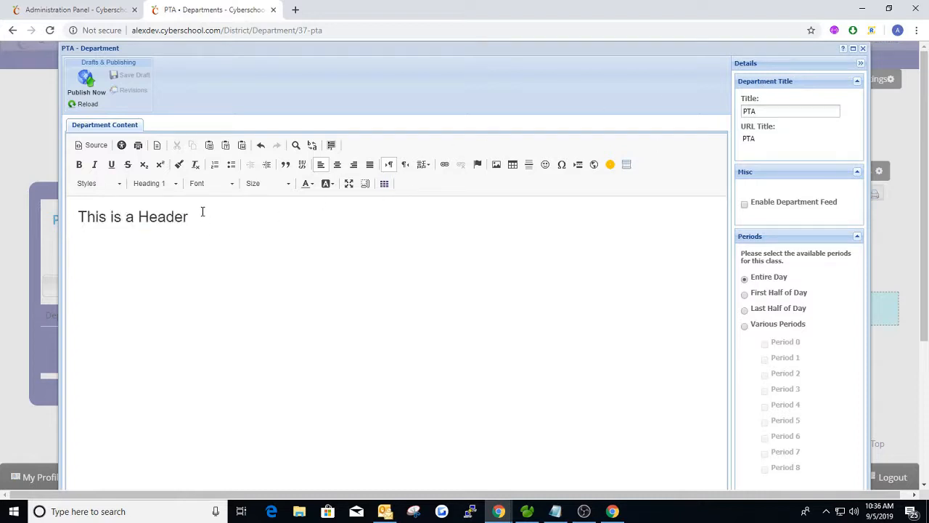
pyautogui.click(862, 49)
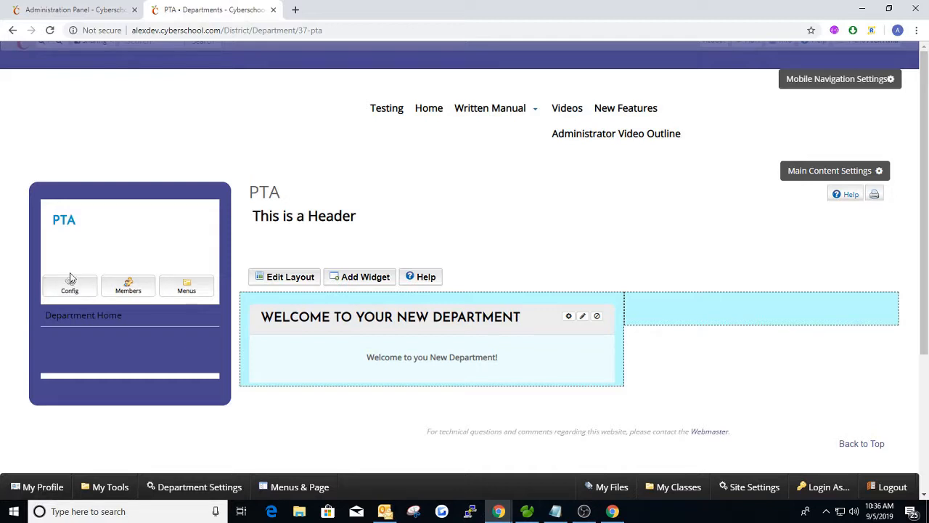
# Create a user group named 'Department Staff' in the PTA department's Members window
pyautogui.click(129, 287)
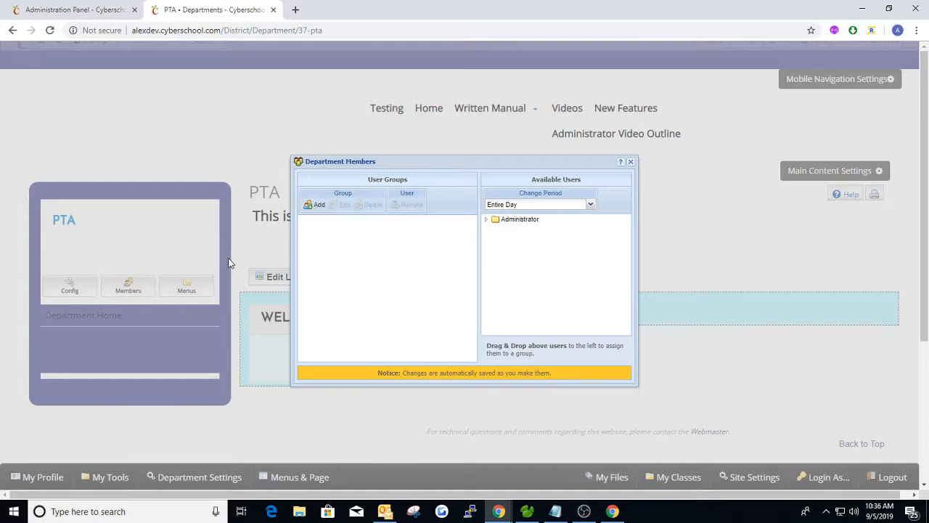
pyautogui.click(316, 205)
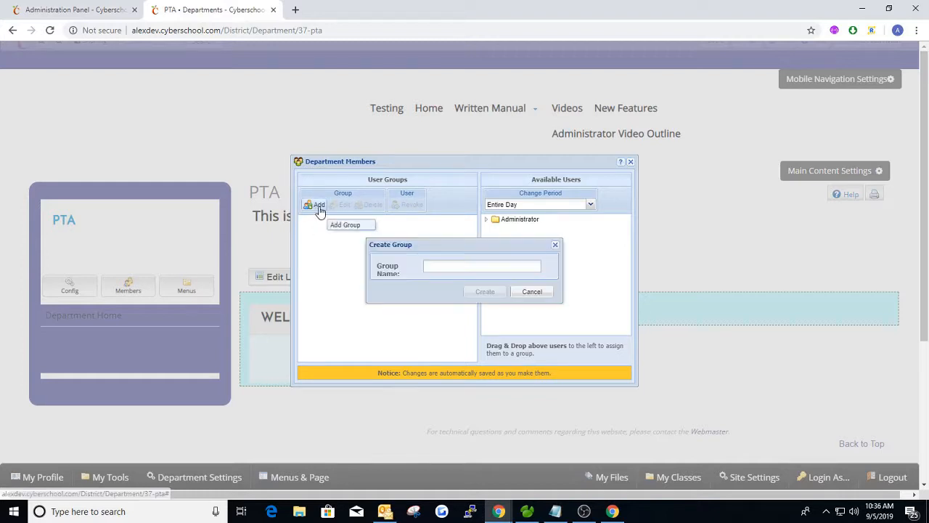
pyautogui.click(449, 262)
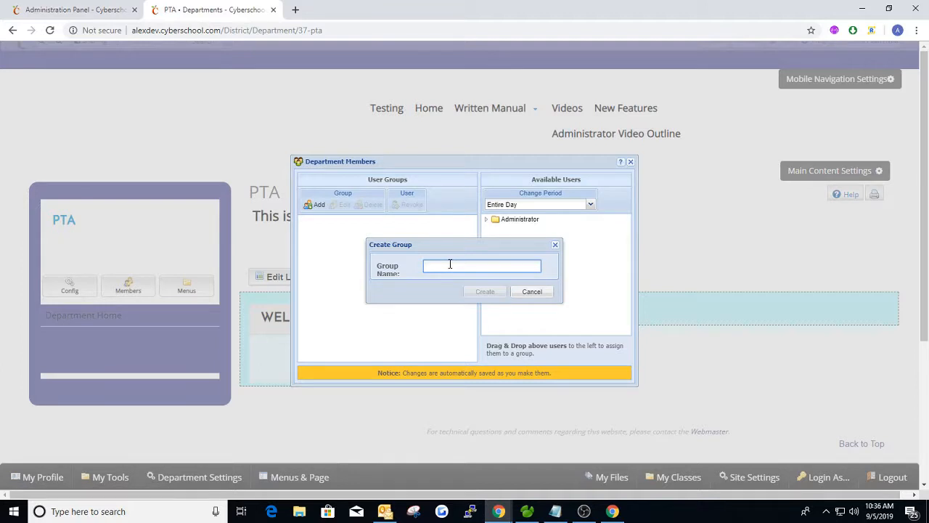
pyautogui.write('Department Staff')
pyautogui.click(479, 290)
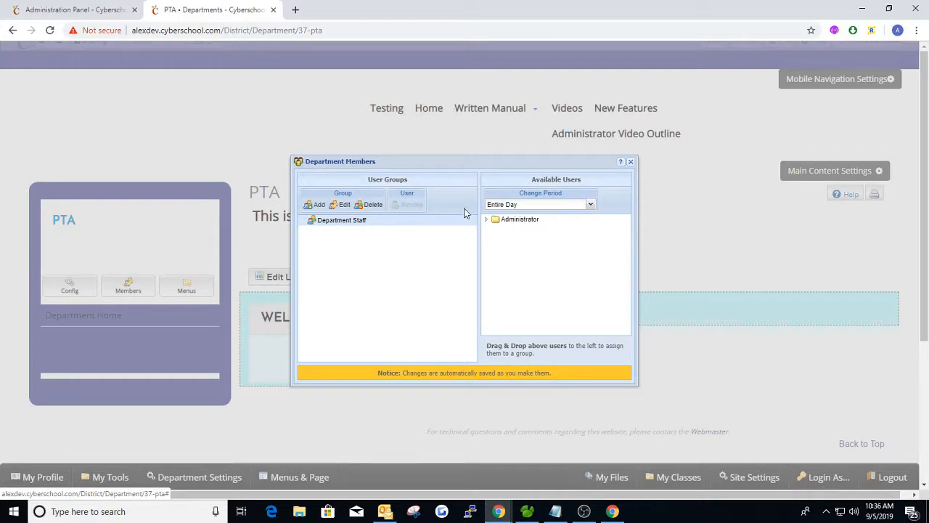
# Give Department Staff Invisible Member and Manage Members, plus ALL Post and Moderate module rights
pyautogui.click(486, 218)
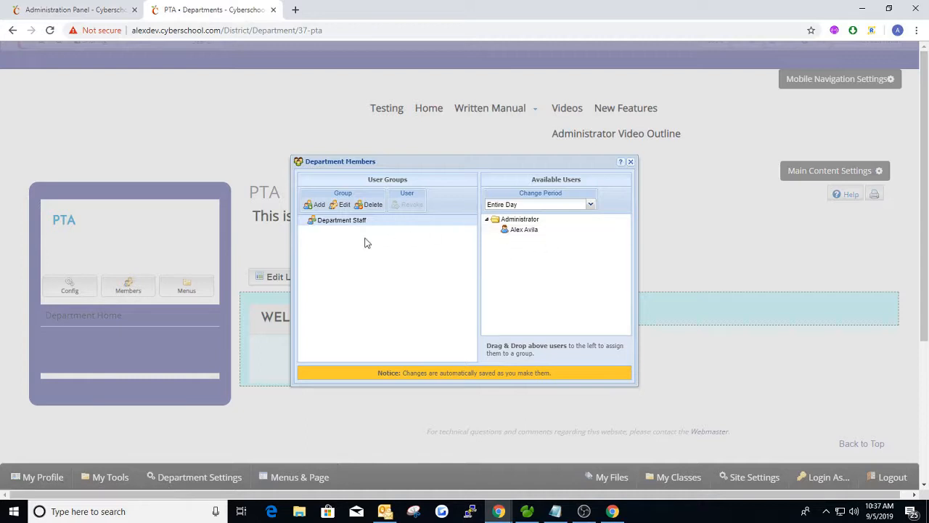
pyautogui.click(343, 204)
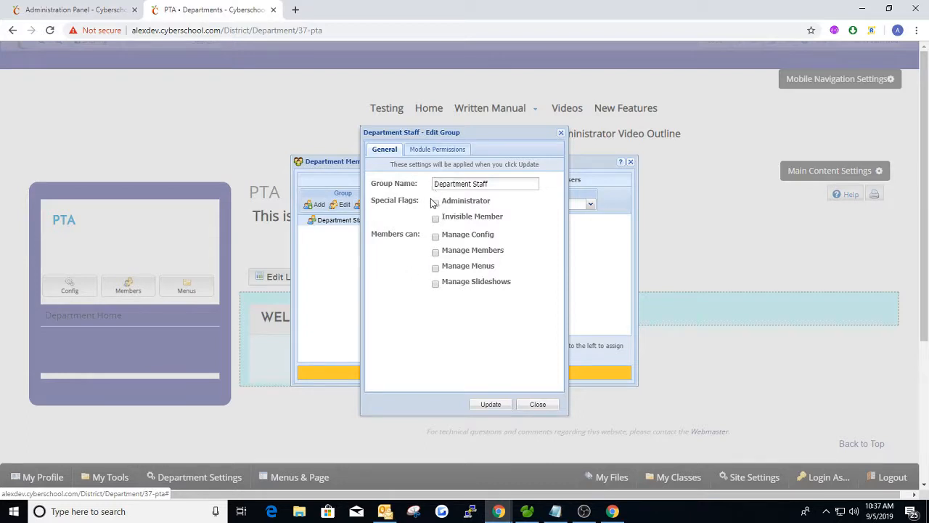
pyautogui.click(437, 218)
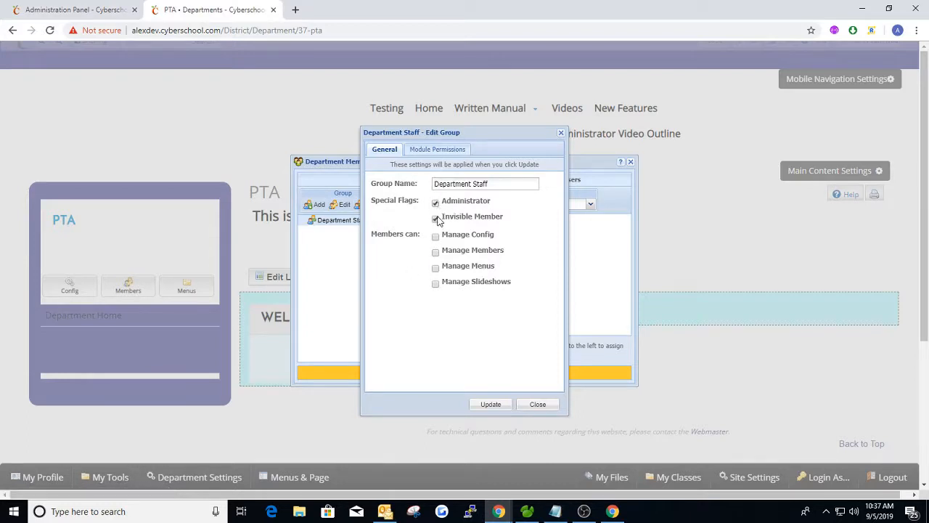
pyautogui.click(436, 253)
pyautogui.click(437, 150)
pyautogui.click(468, 192)
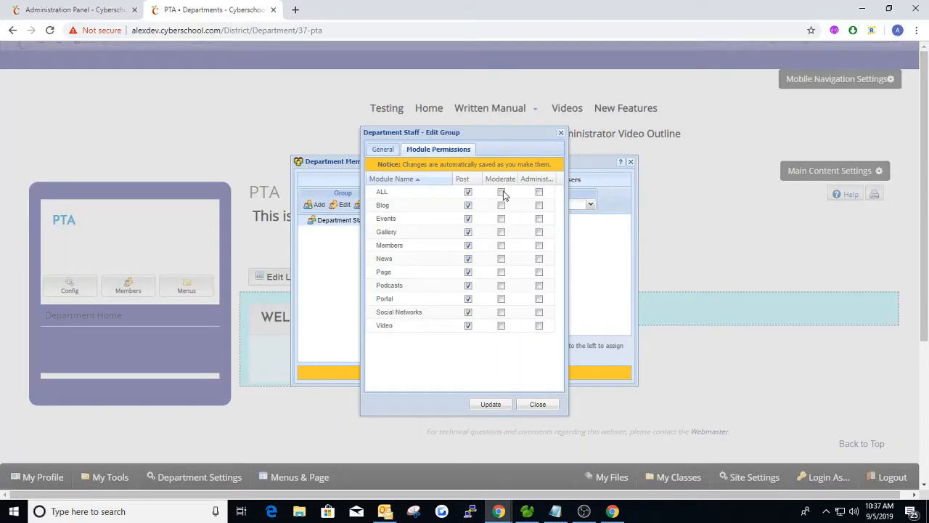
pyautogui.click(501, 193)
pyautogui.click(491, 404)
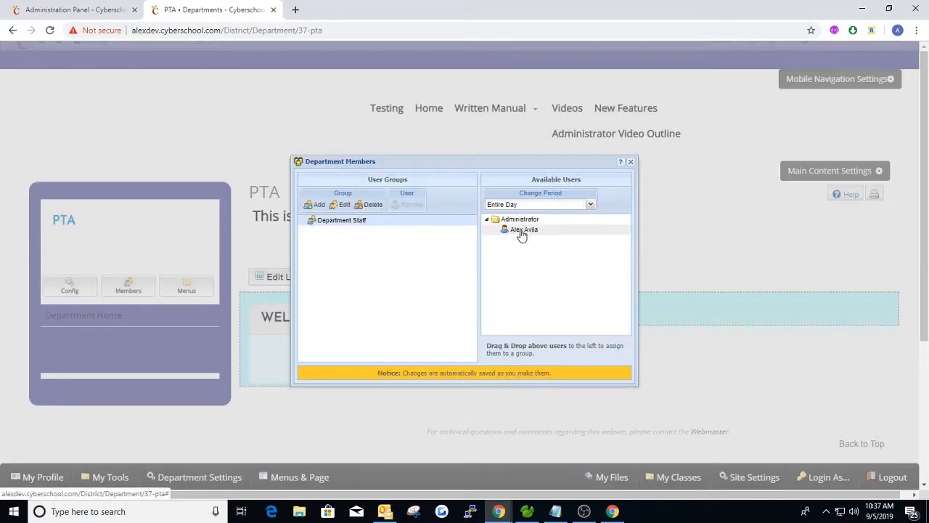
# Assign the administrator user to Department Staff, revoke them again, and close the members window
pyautogui.moveTo(521, 234); pyautogui.dragTo(350, 226)
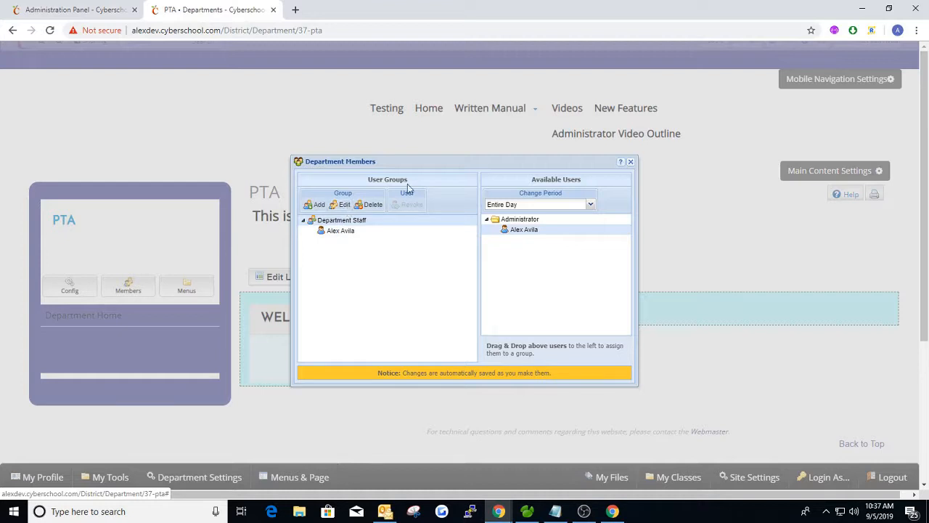
pyautogui.click(341, 231)
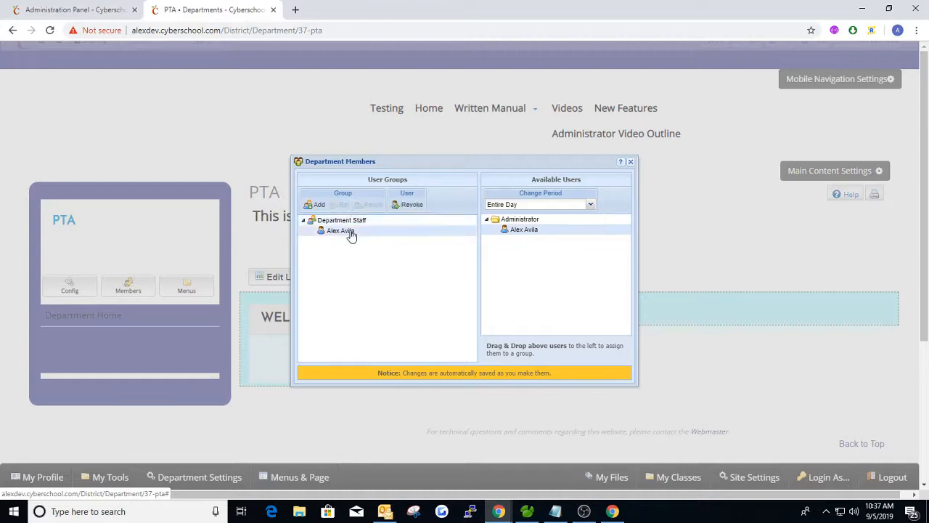
pyautogui.click(412, 206)
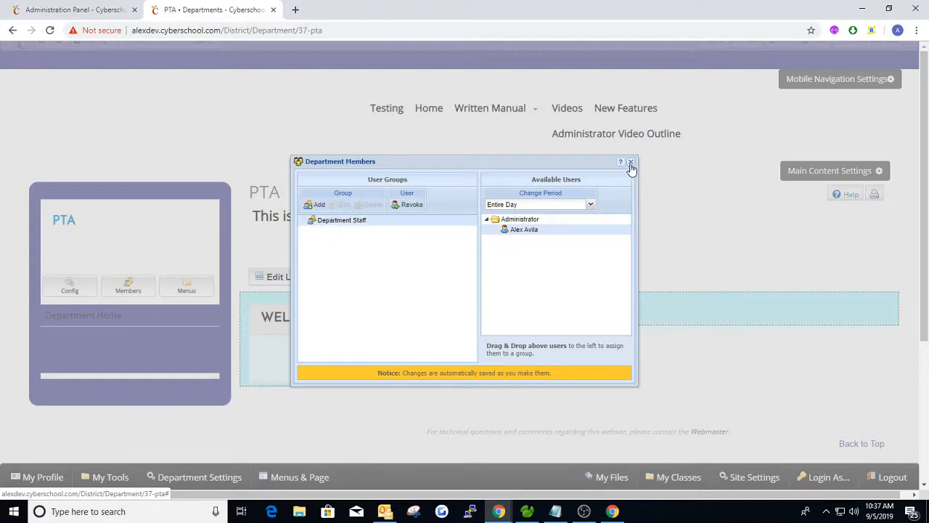
pyautogui.click(630, 162)
pyautogui.click(870, 42)
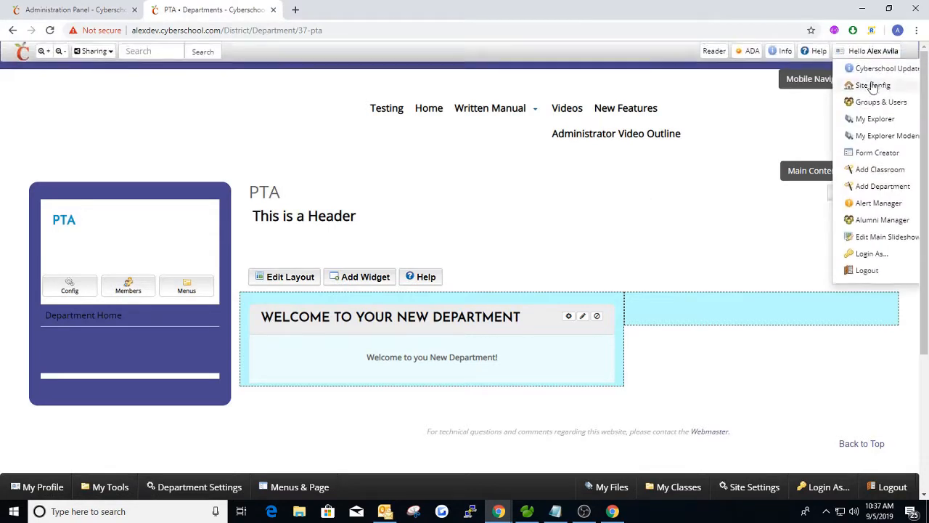
# Start a new user entry in the district Groups and Users manager
pyautogui.click(880, 99)
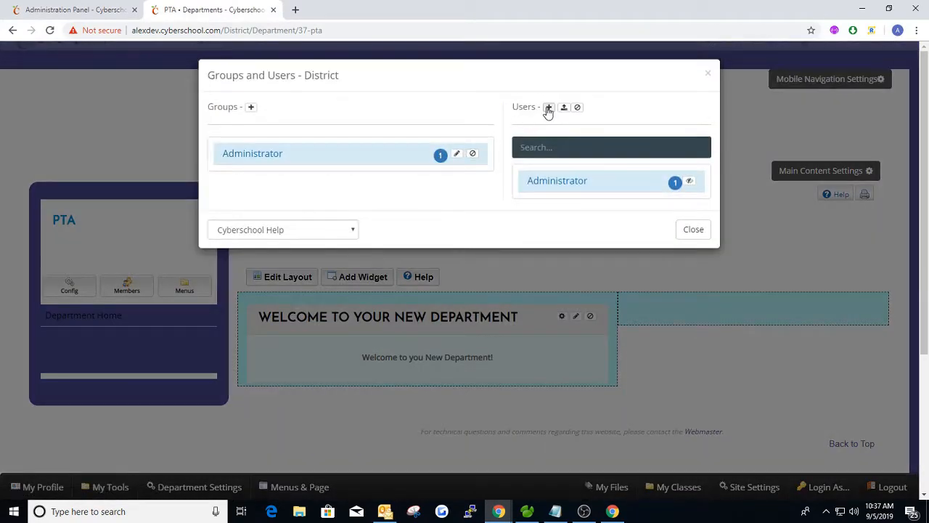
pyautogui.click(549, 107)
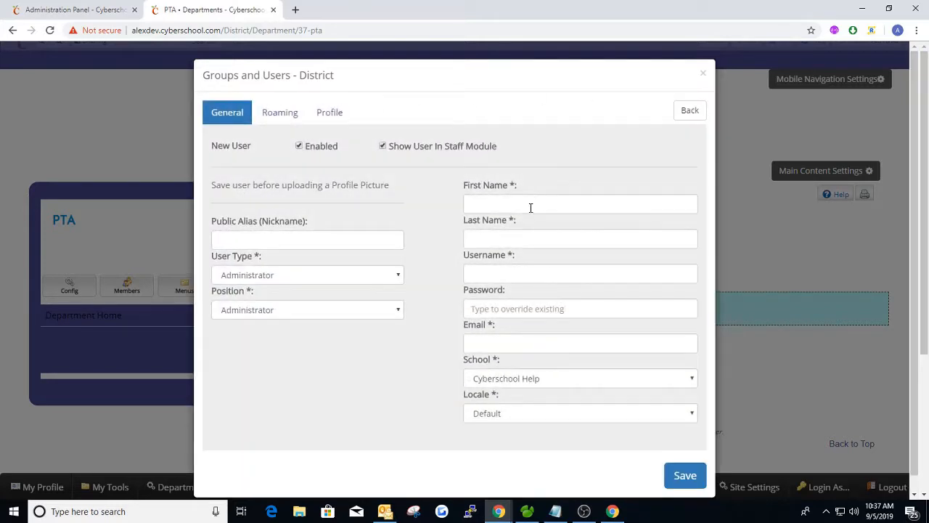
pyautogui.click(530, 208)
pyautogui.hotkey('ctrl', 't')
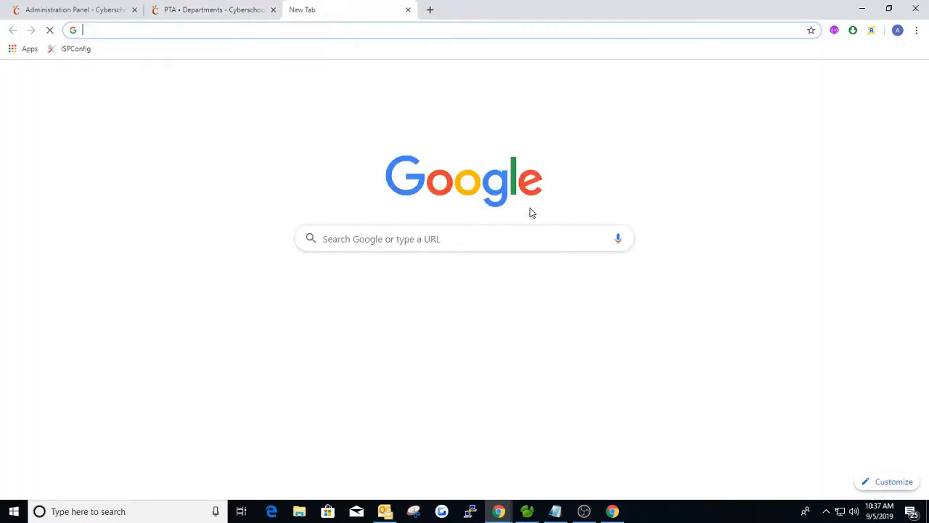
pyautogui.click(411, 9)
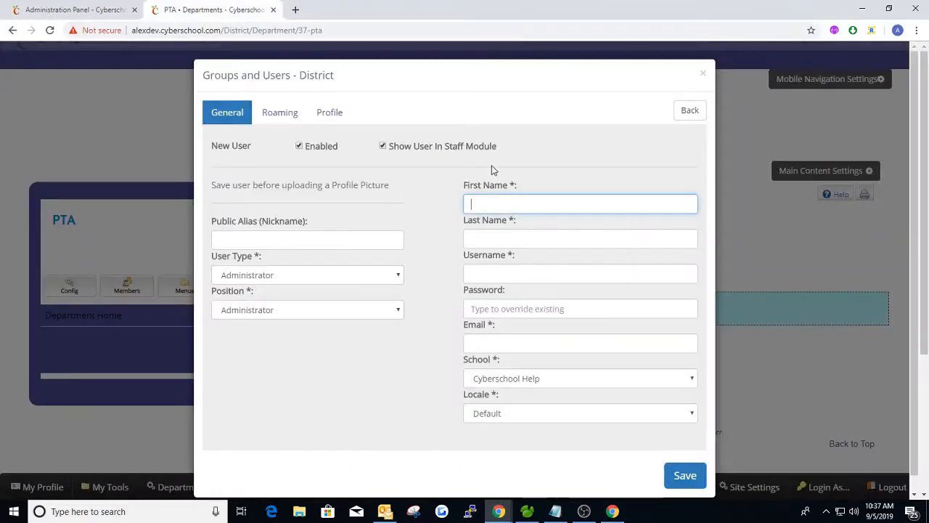
# Fill in the new user as Test User with a password, save it, and close the window
pyautogui.write('Test')
pyautogui.press('Tab')
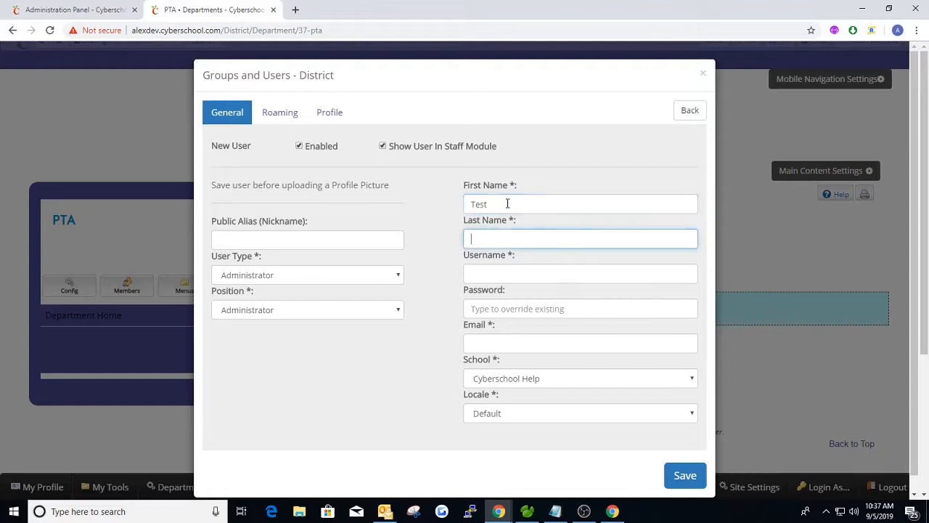
pyautogui.write('User')
pyautogui.press('Tab')
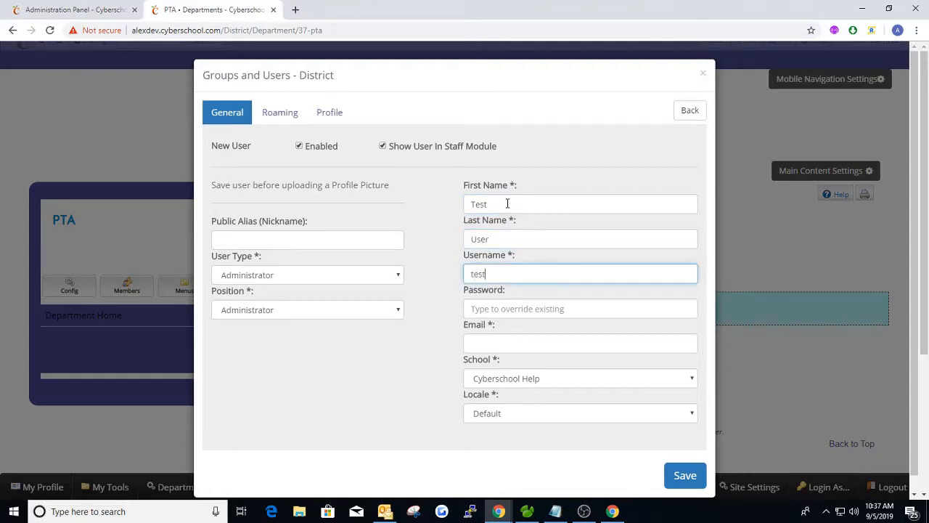
pyautogui.press('Tab')
pyautogui.write('tset')
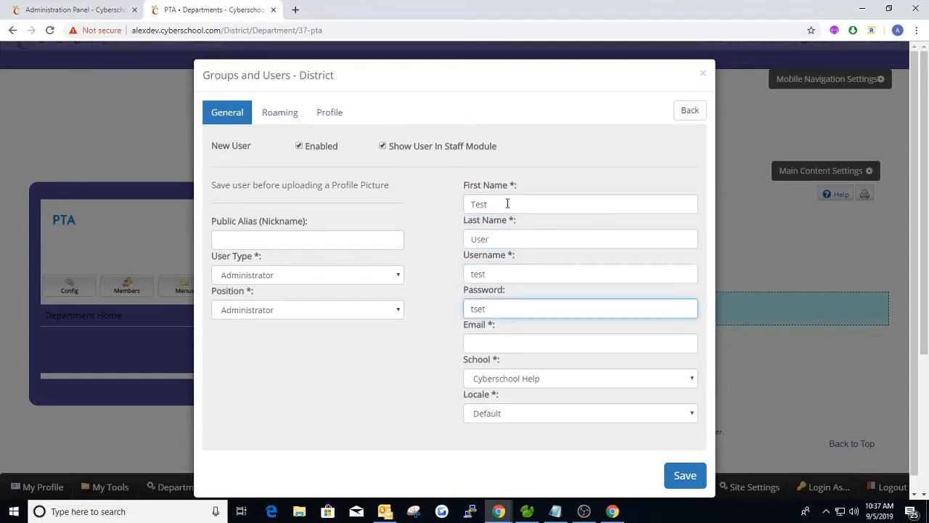
pyautogui.write('123')
pyautogui.press('Tab')
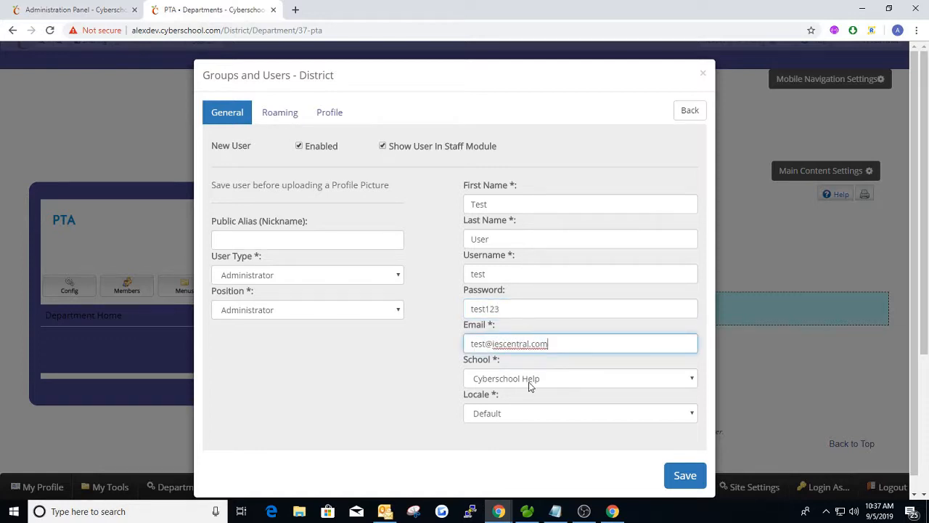
pyautogui.click(685, 475)
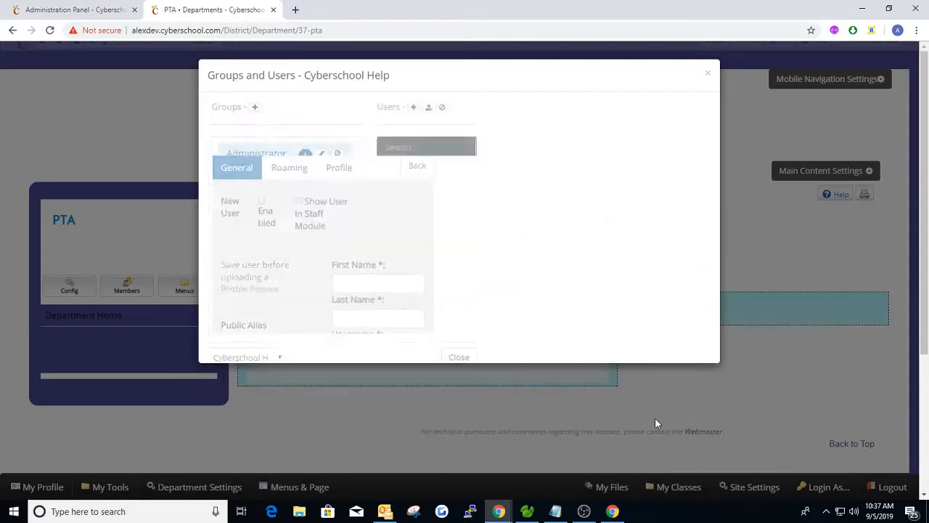
pyautogui.click(707, 75)
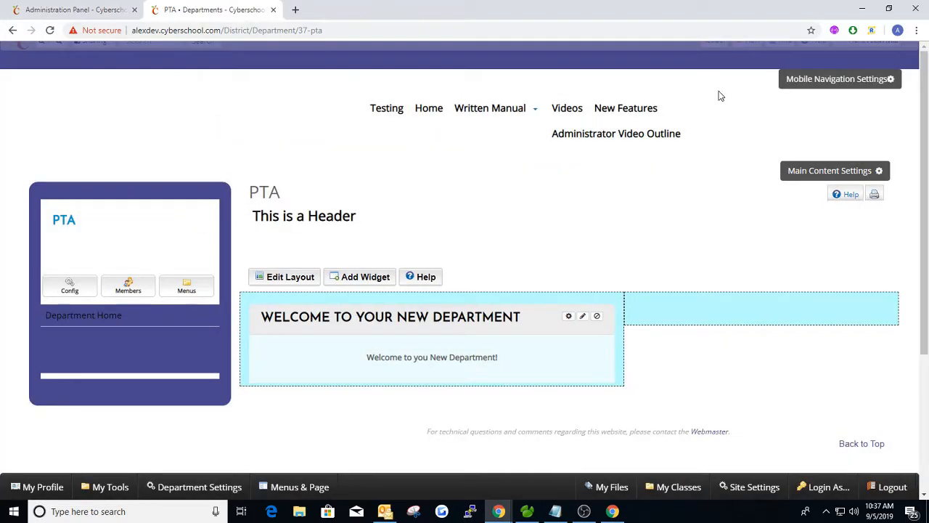
# Review the Administrator group's members in Groups and Users, then close the window
pyautogui.click(858, 44)
pyautogui.click(873, 97)
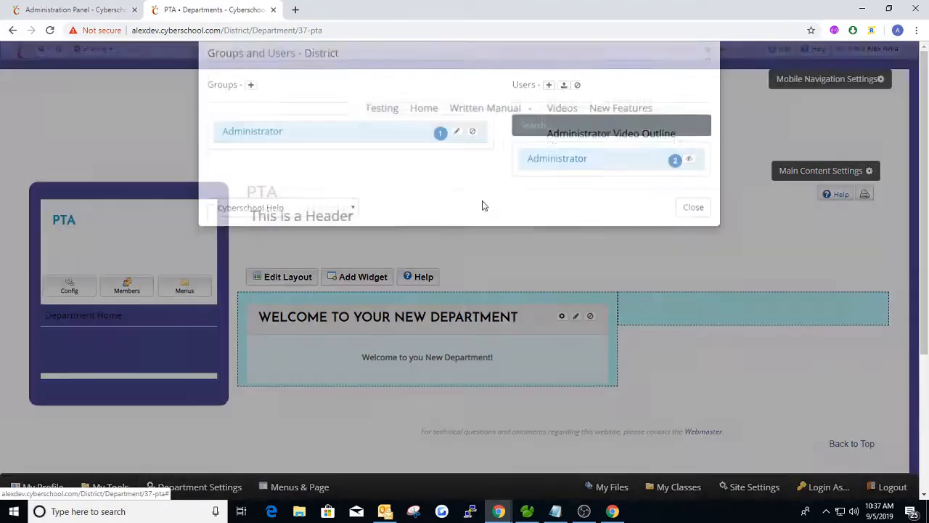
pyautogui.click(547, 188)
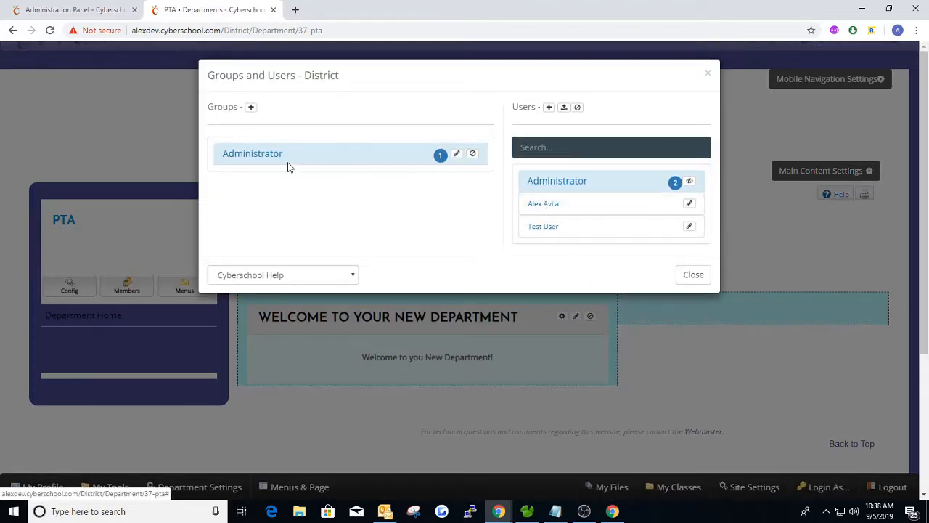
pyautogui.click(259, 164)
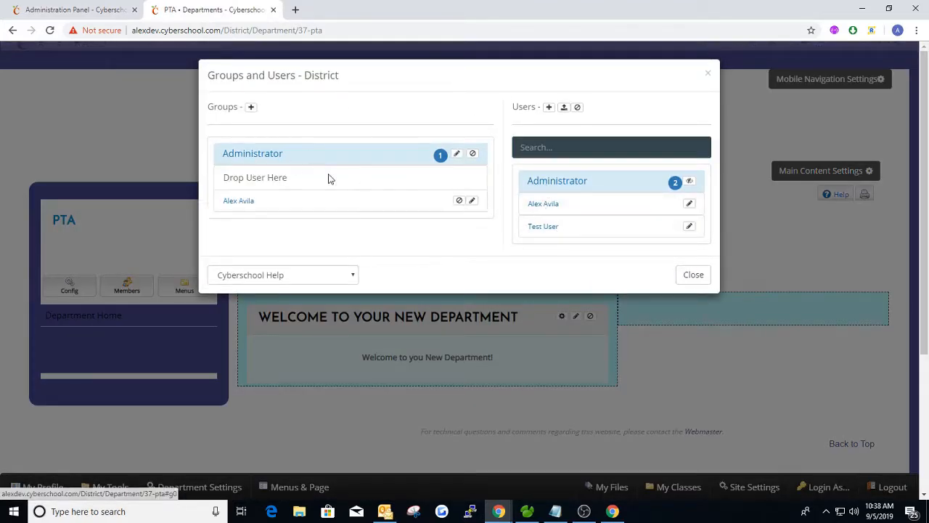
pyautogui.click(227, 157)
pyautogui.click(707, 74)
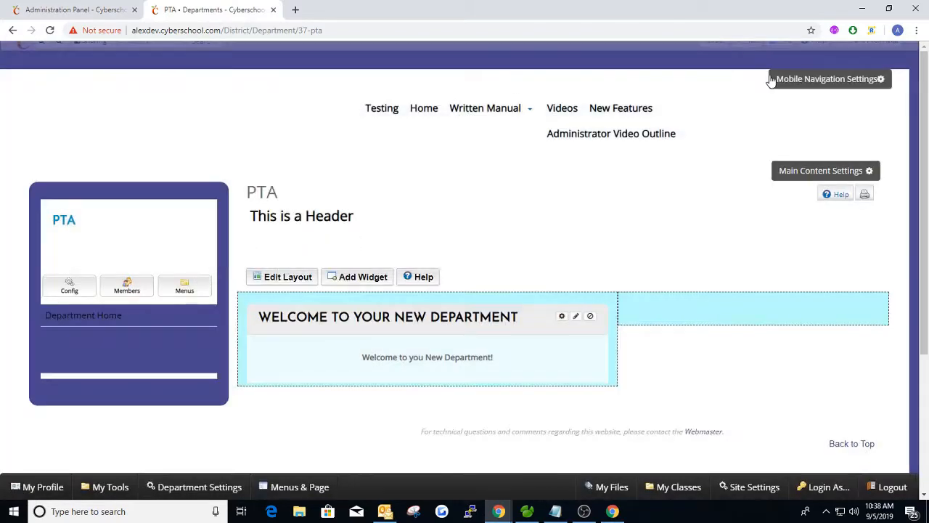
# Log in as Test User to preview the PTA page, then switch back to the administrator
pyautogui.click(873, 45)
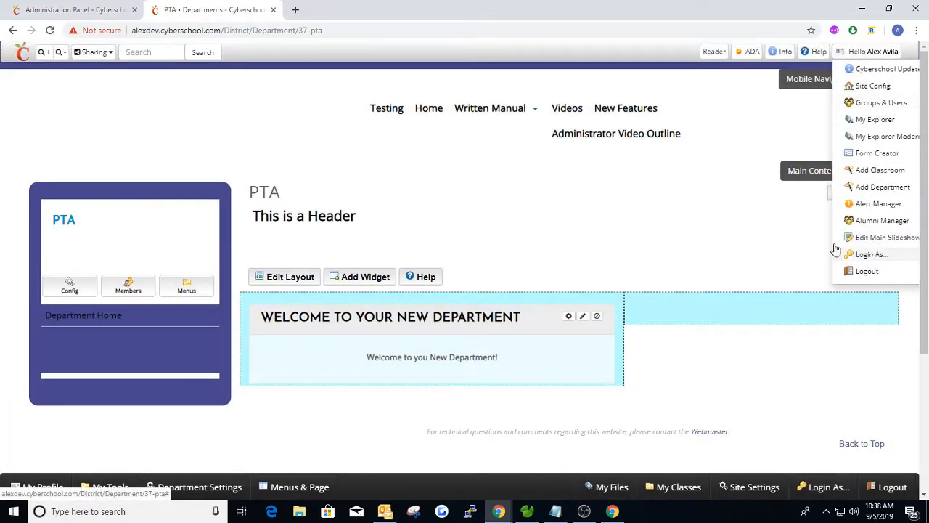
pyautogui.click(838, 247)
pyautogui.doubleClick(372, 240)
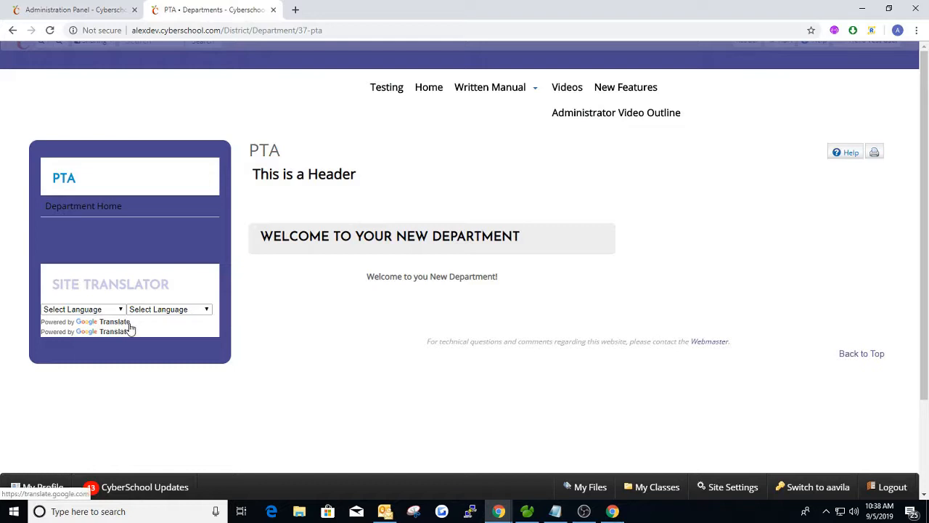
pyautogui.click(871, 52)
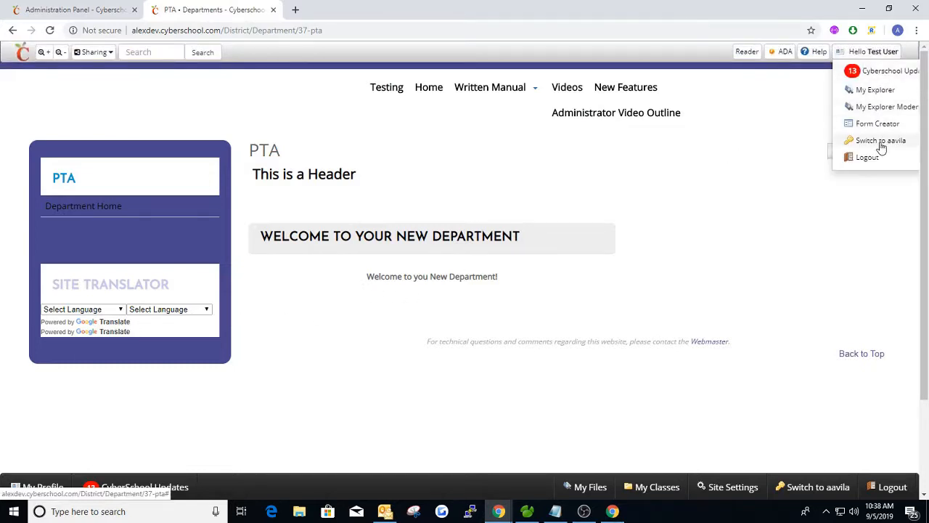
pyautogui.click(881, 142)
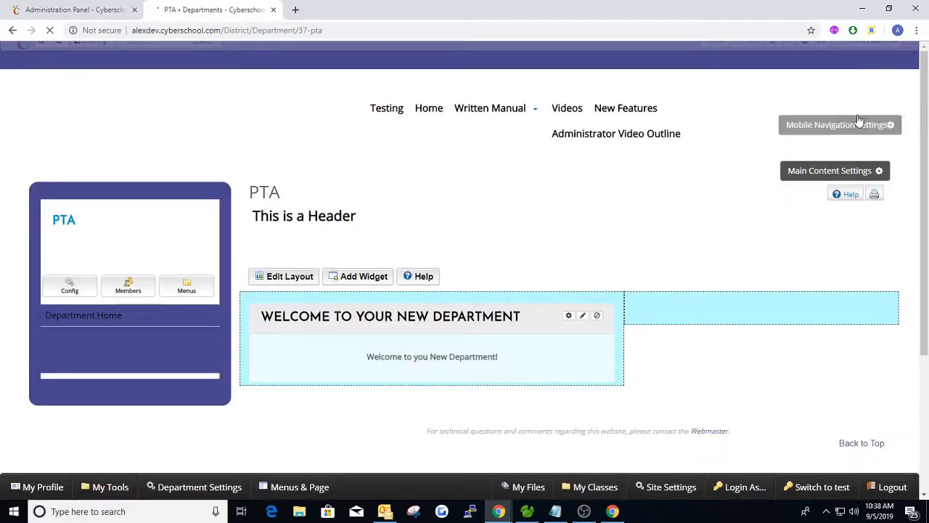
# Drag Test User from the Administrator folder into Department Staff and review its module permissions
pyautogui.click(129, 289)
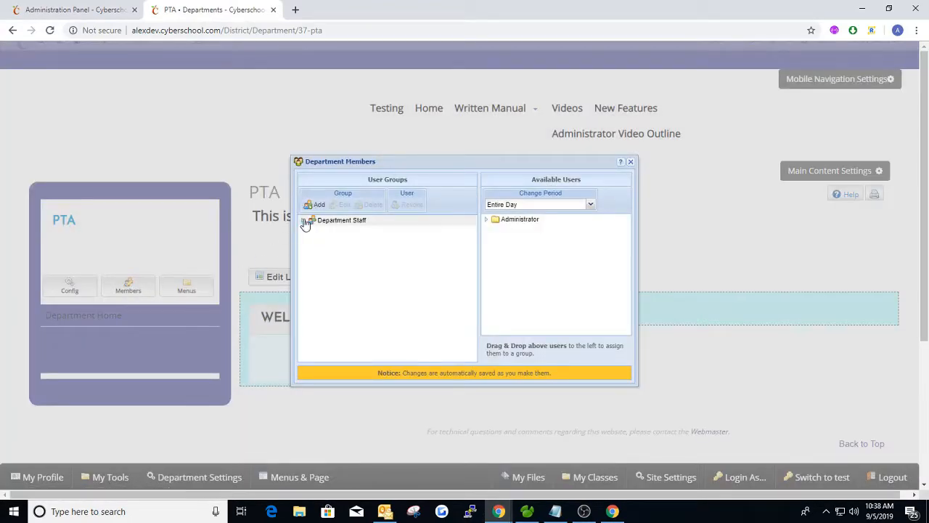
pyautogui.click(304, 222)
pyautogui.click(487, 219)
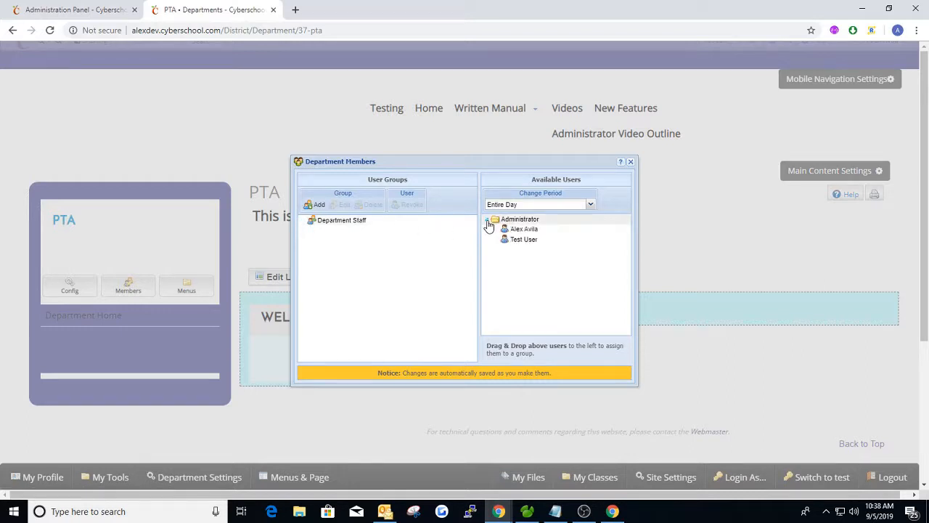
pyautogui.moveTo(528, 242); pyautogui.dragTo(334, 224)
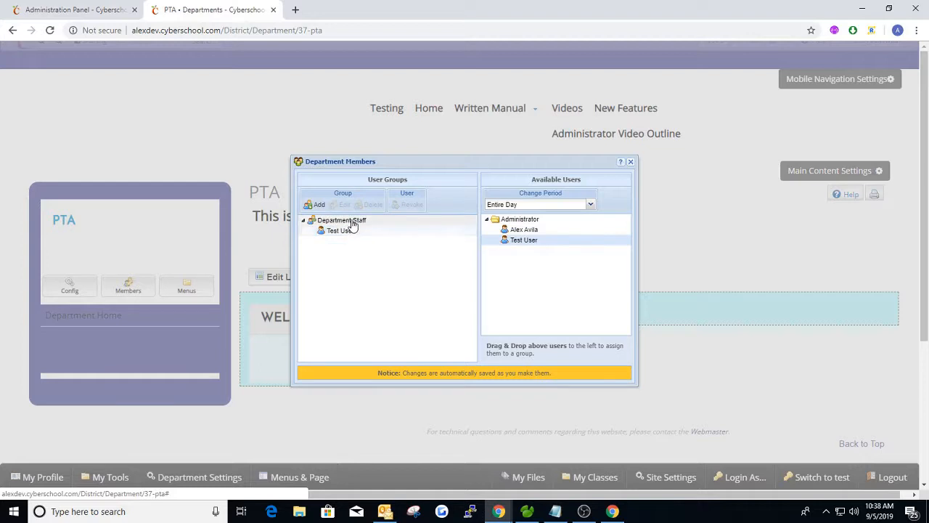
pyautogui.click(342, 220)
pyautogui.click(344, 204)
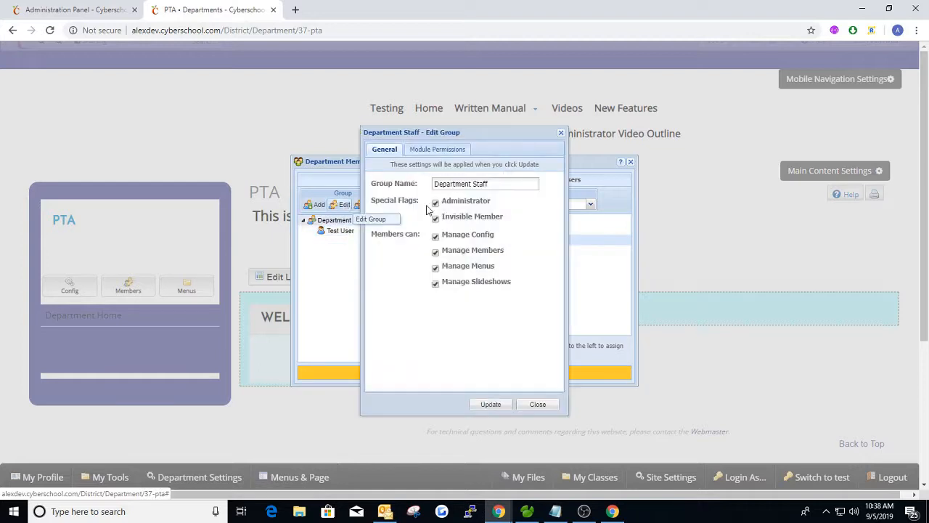
pyautogui.click(438, 149)
pyautogui.click(561, 132)
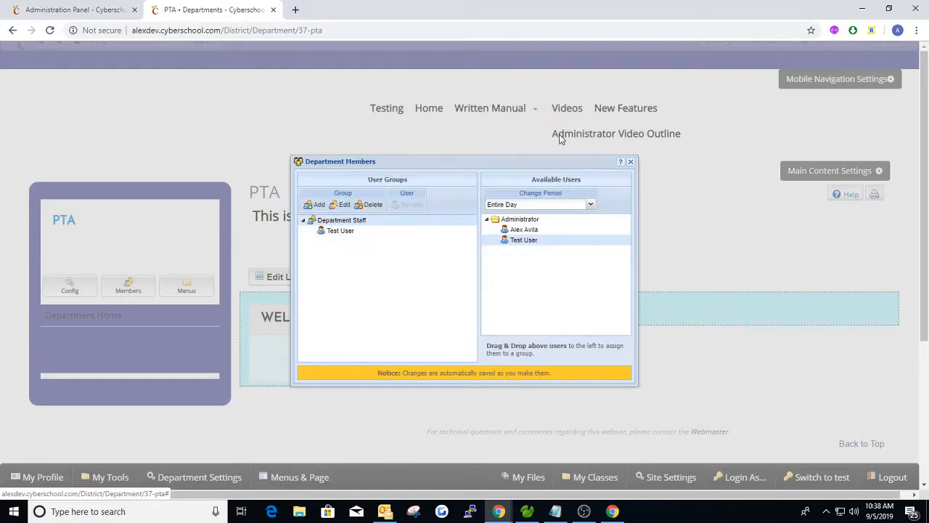
pyautogui.click(630, 161)
# Switch to viewing the site as Test User from the Hello account menu
pyautogui.moveTo(865, 47)
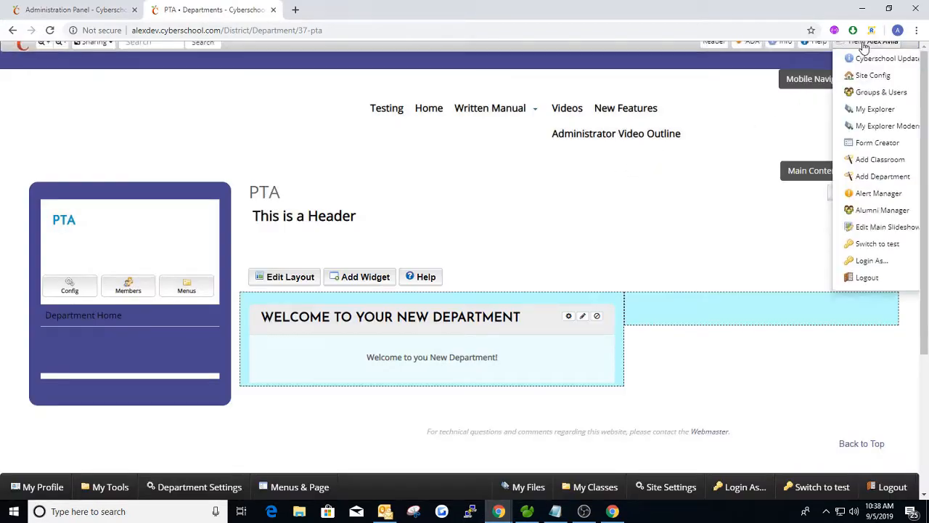
pyautogui.click(860, 256)
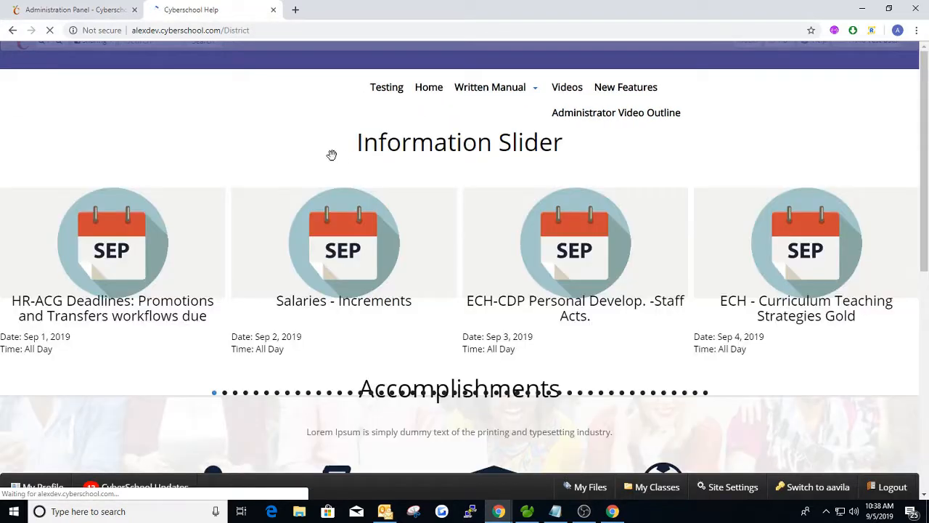
# Load the /Departments listing and open the PTA department page as Test User
pyautogui.scroll(-5, 559, 170)
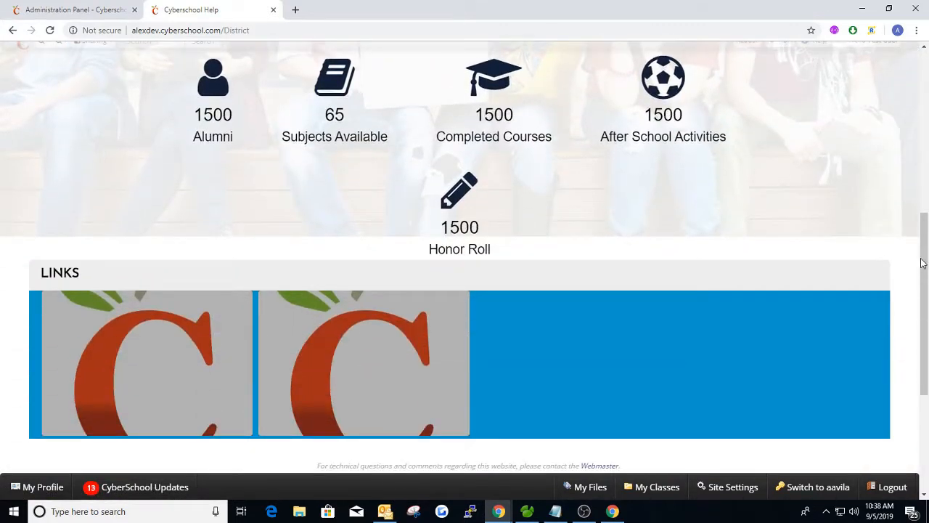
pyautogui.moveTo(923, 263); pyautogui.dragTo(922, 100)
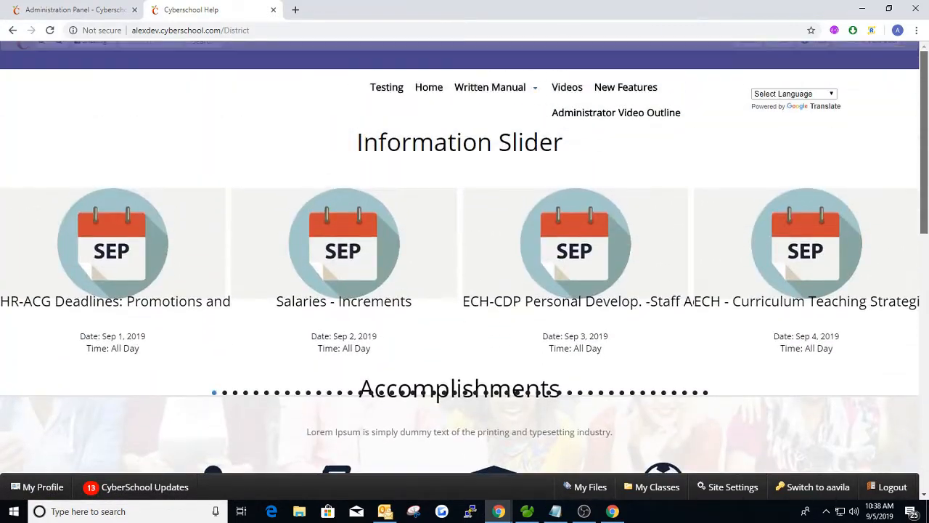
pyautogui.click(269, 31)
pyautogui.click(270, 31)
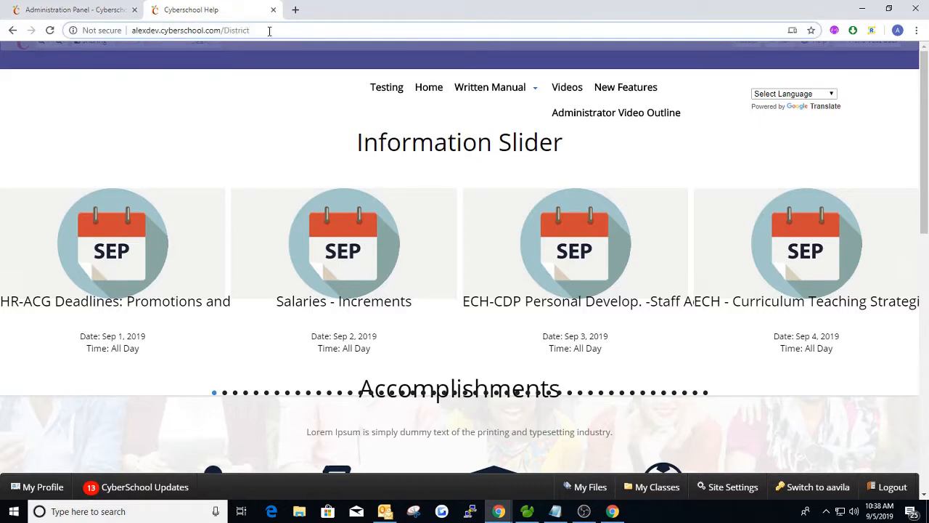
pyautogui.write('/De')
pyautogui.press('Return')
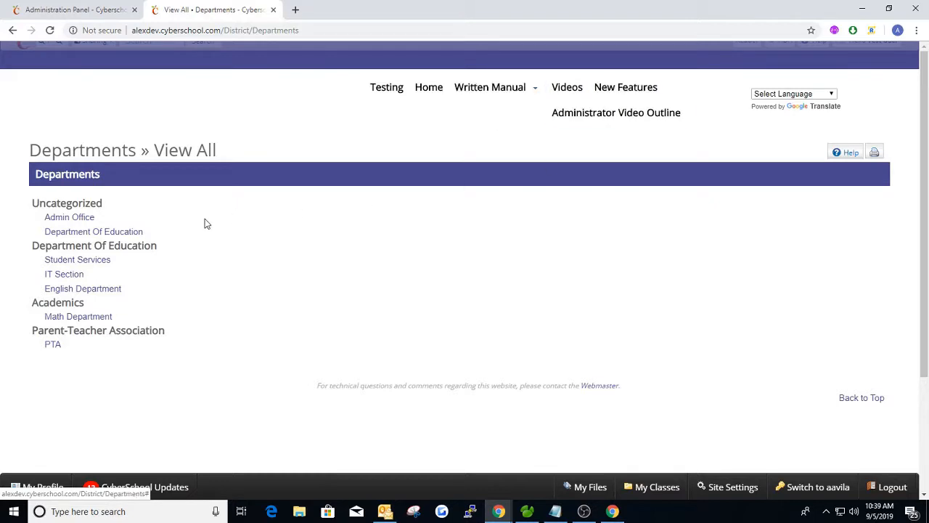
pyautogui.click(55, 347)
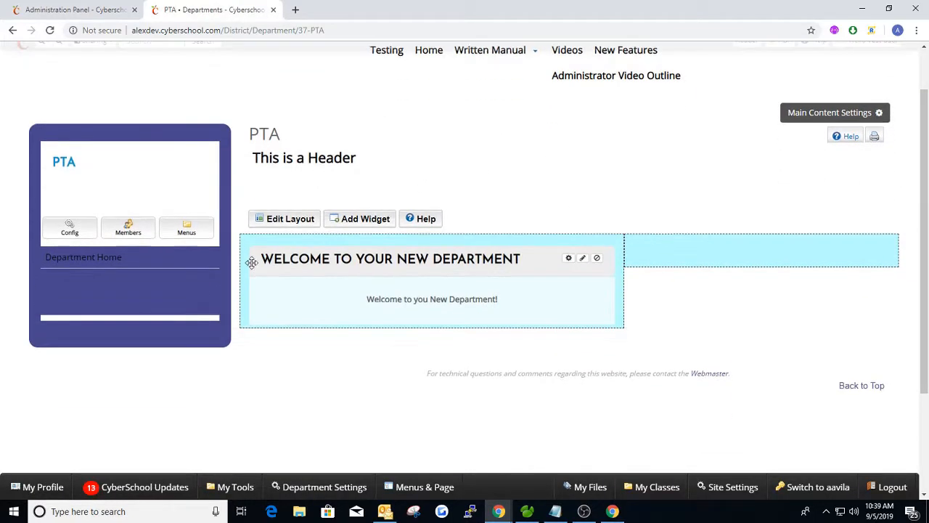
# Switch back to the administrator account, view the PTA Department Staff members, then close that window
pyautogui.moveTo(868, 53)
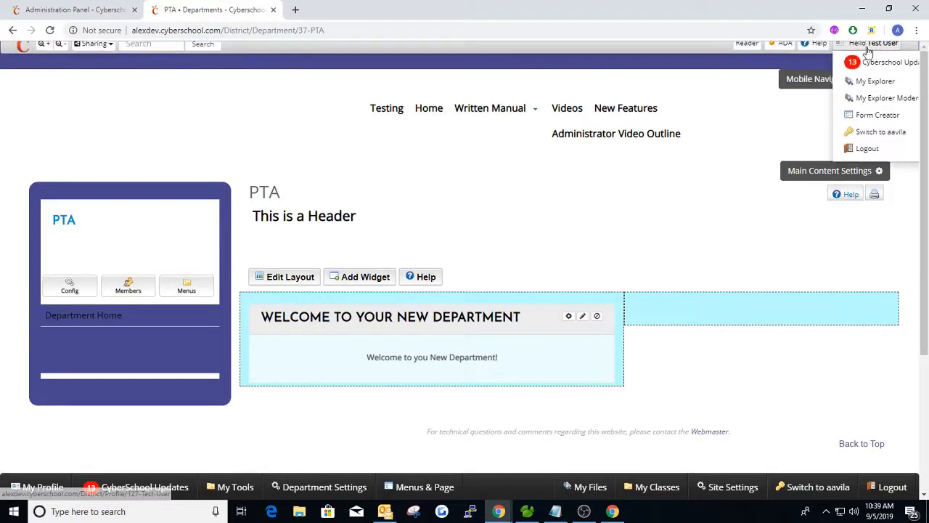
pyautogui.click(869, 140)
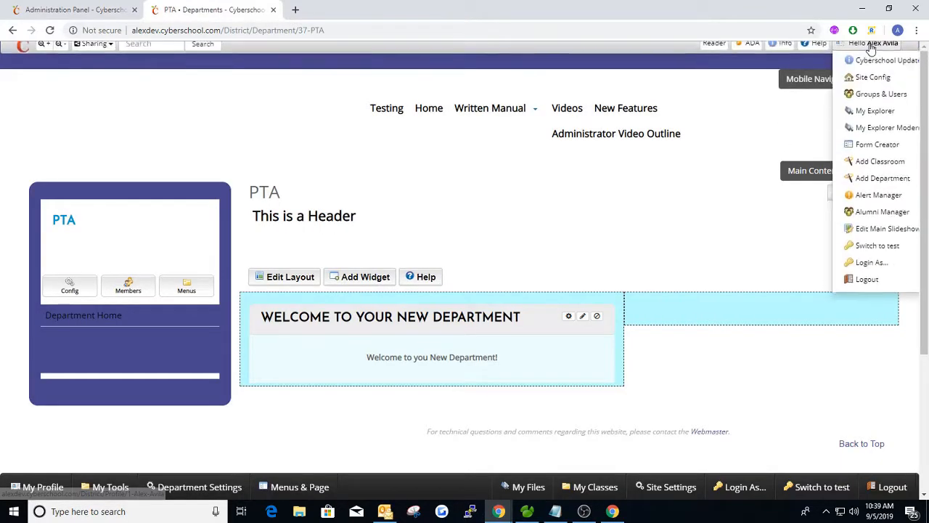
pyautogui.click(127, 285)
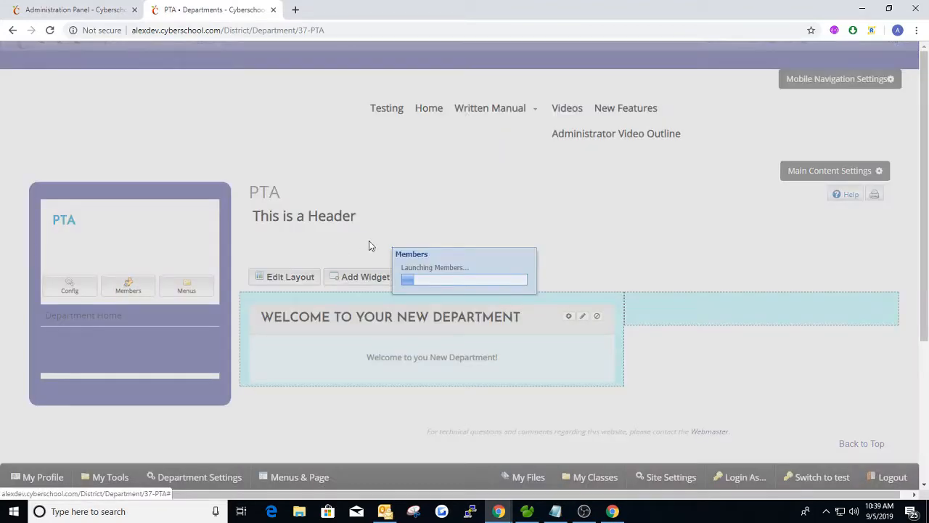
pyautogui.doubleClick(339, 220)
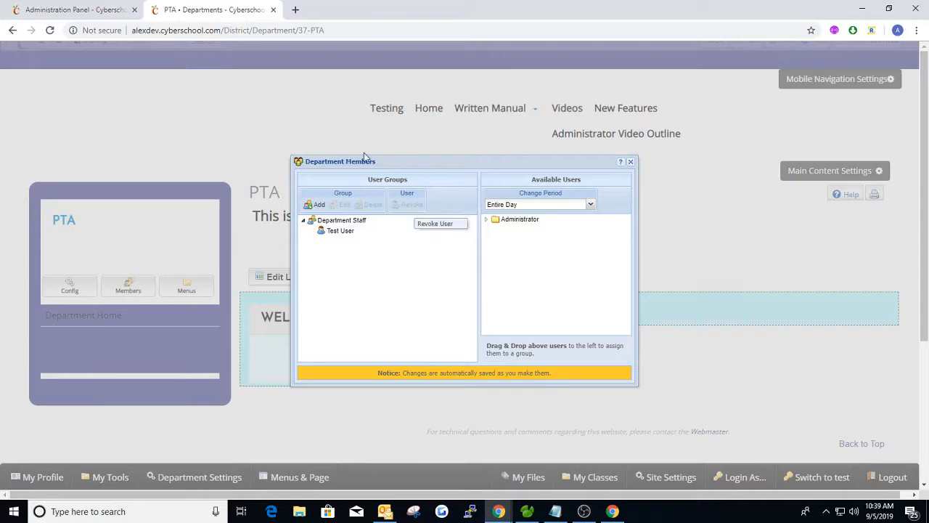
pyautogui.click(631, 162)
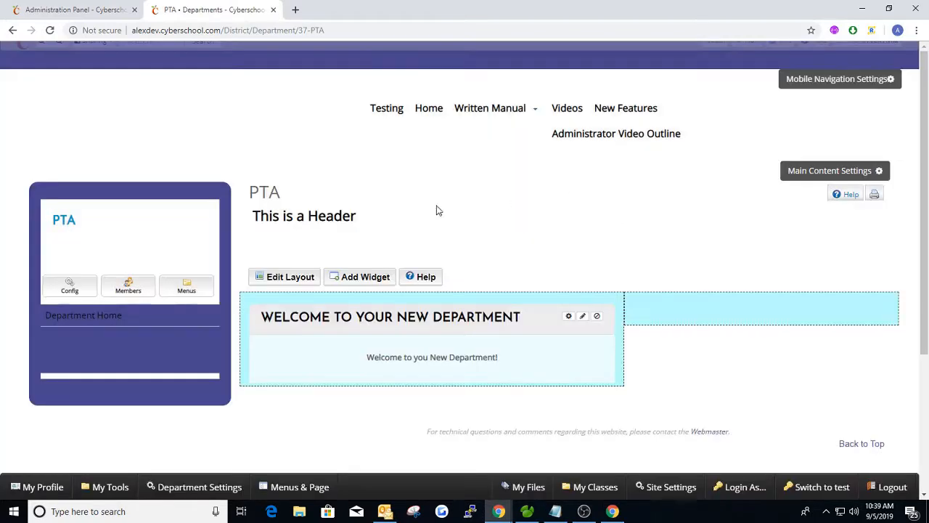
# Open the PTA navigation editor, back out once, then reopen it and edit the Department Home link
pyautogui.click(186, 289)
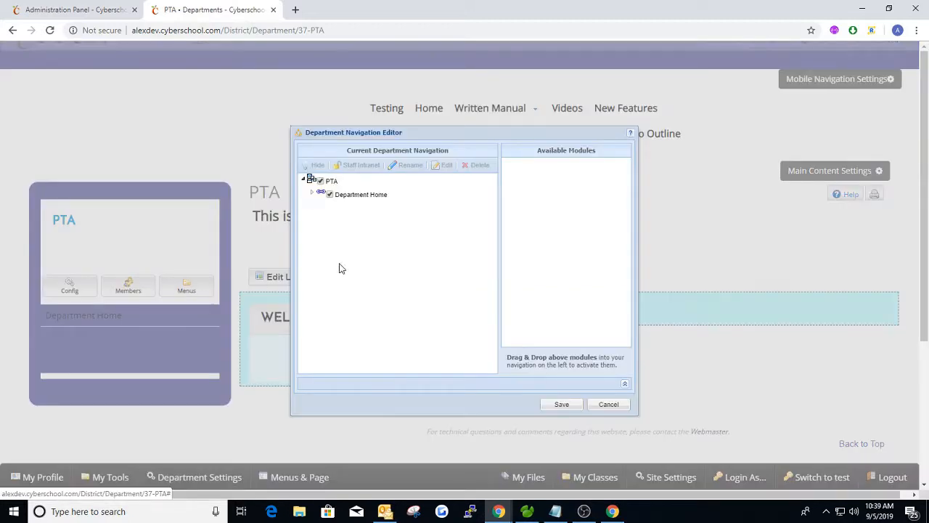
pyautogui.click(608, 404)
pyautogui.click(443, 289)
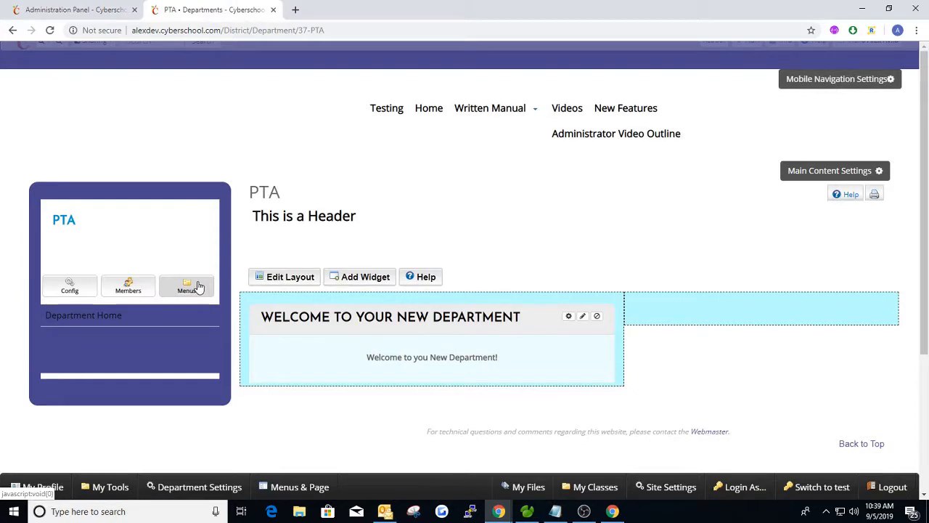
pyautogui.click(196, 285)
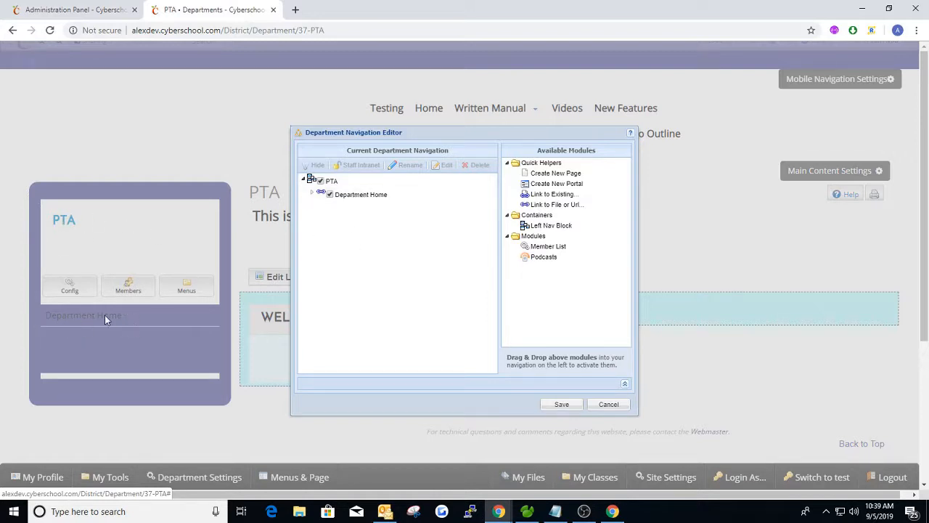
pyautogui.click(398, 191)
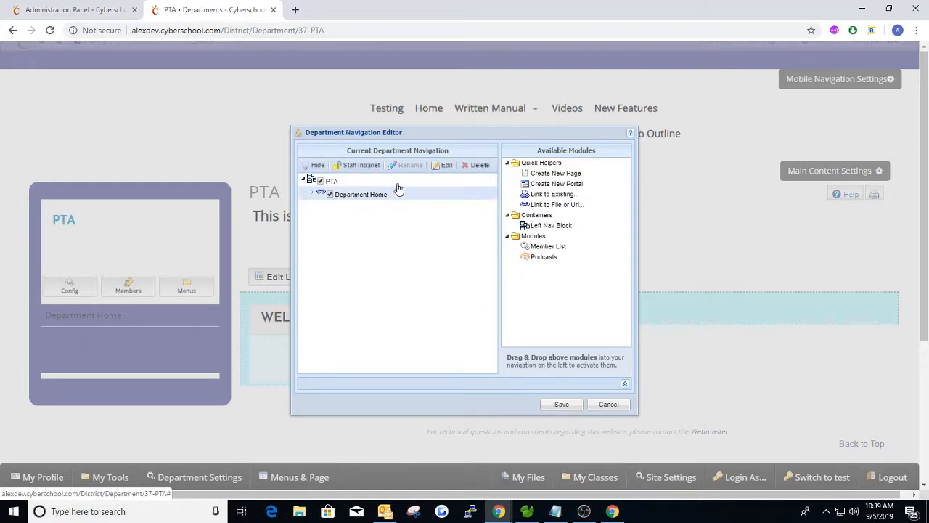
pyautogui.click(443, 165)
# Rename the Department Home link to 'Home' and save the department navigation
pyautogui.moveTo(461, 253); pyautogui.dragTo(398, 258)
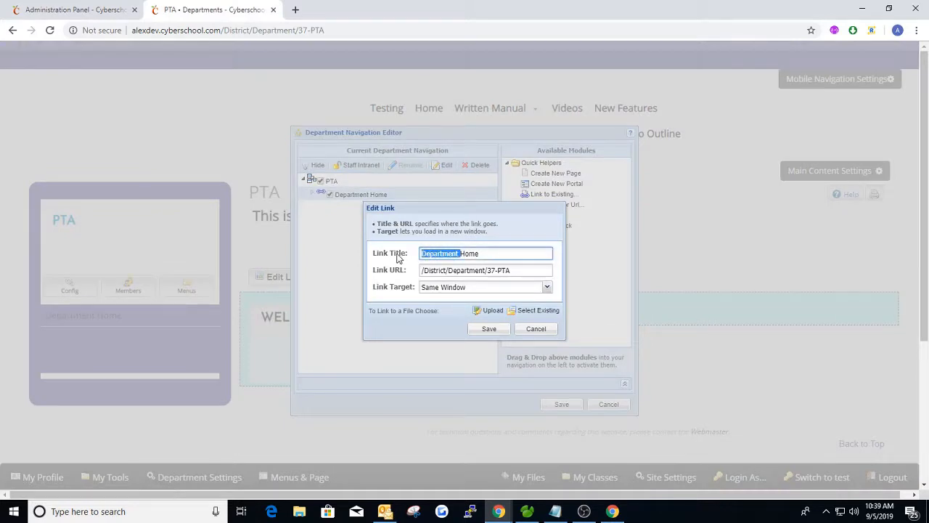
pyautogui.click(488, 330)
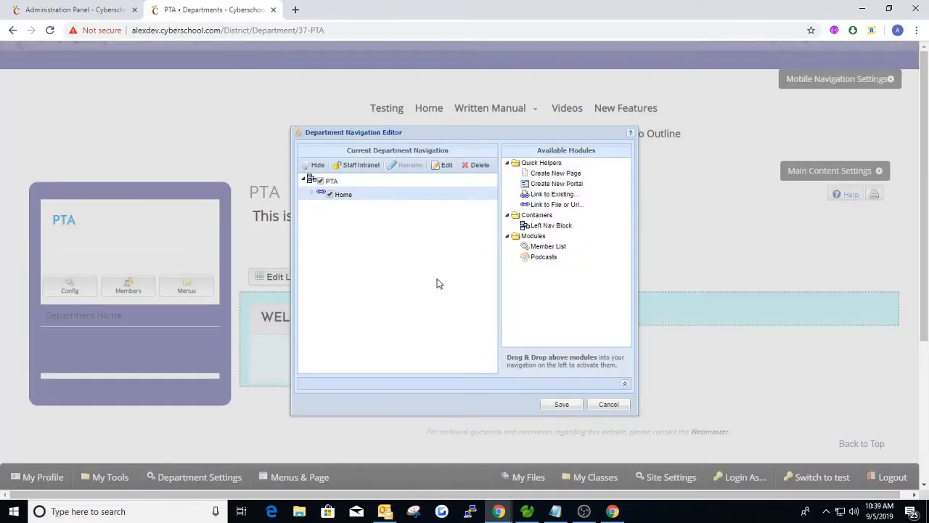
pyautogui.click(561, 405)
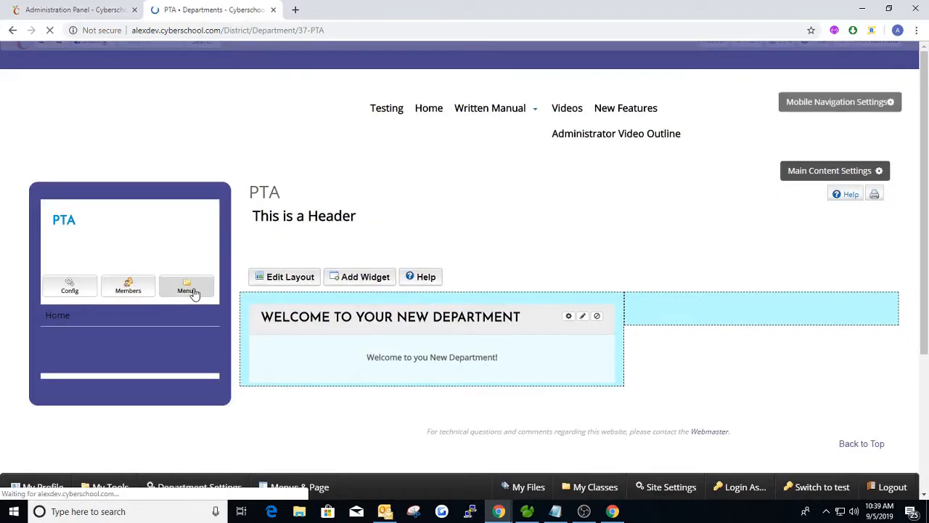
# Reopen the navigation editor to check the Home link, then close it without saving
pyautogui.click(192, 291)
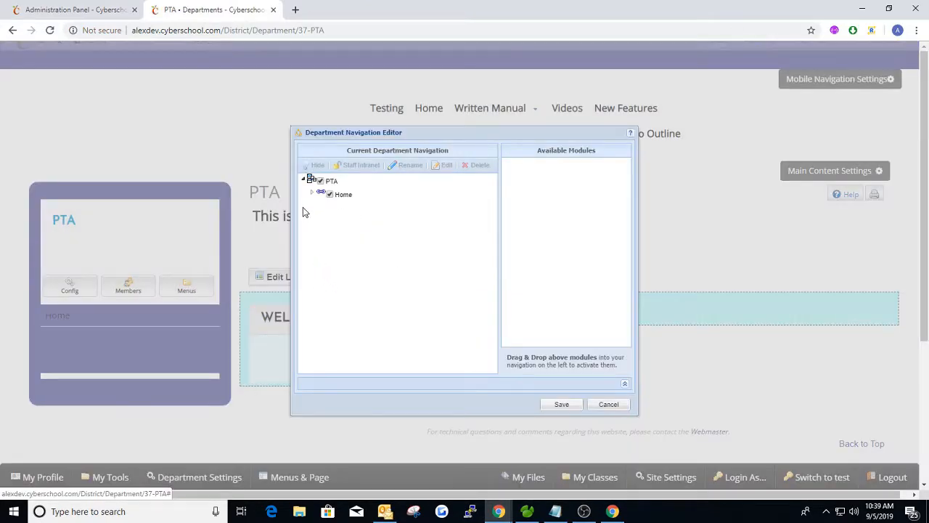
pyautogui.click(607, 404)
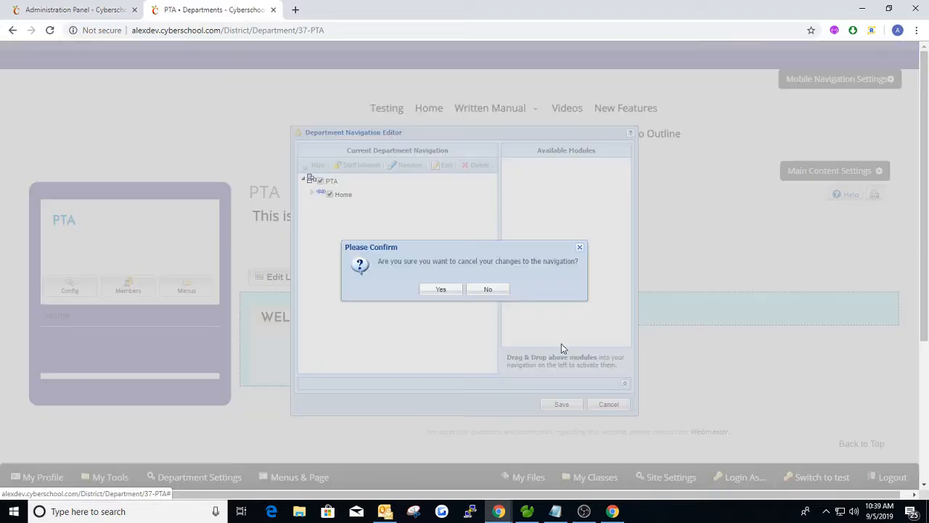
pyautogui.click(441, 290)
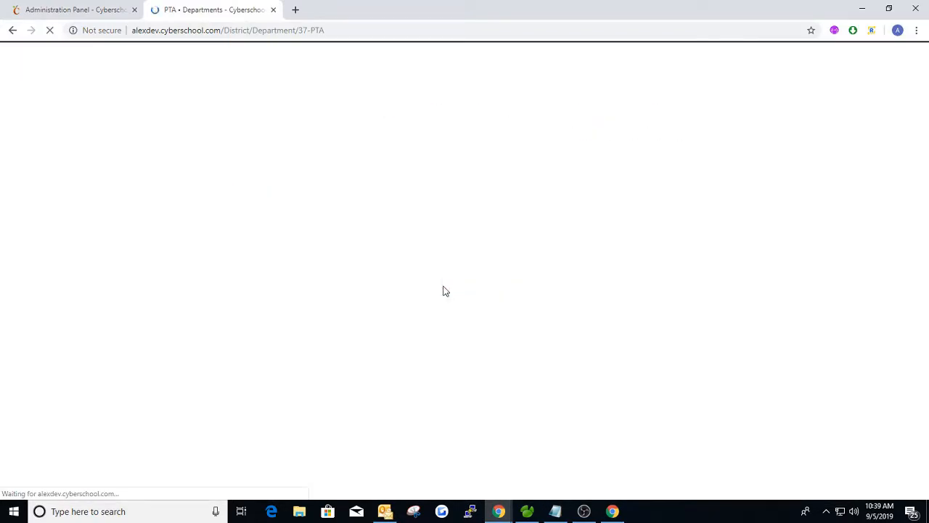
# Try the PTA tree, a Left Nav Block and the page helpers in the navigation editor, discarding all changes
pyautogui.click(184, 287)
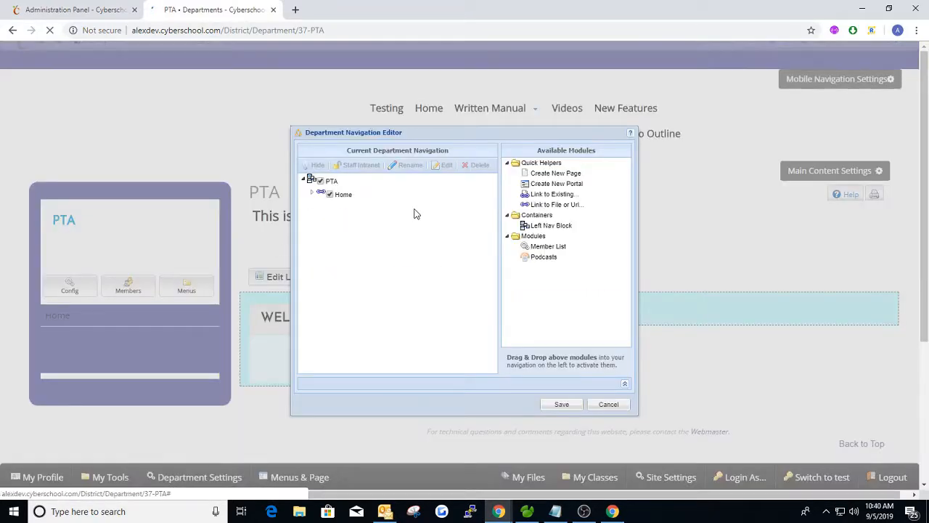
pyautogui.click(304, 182)
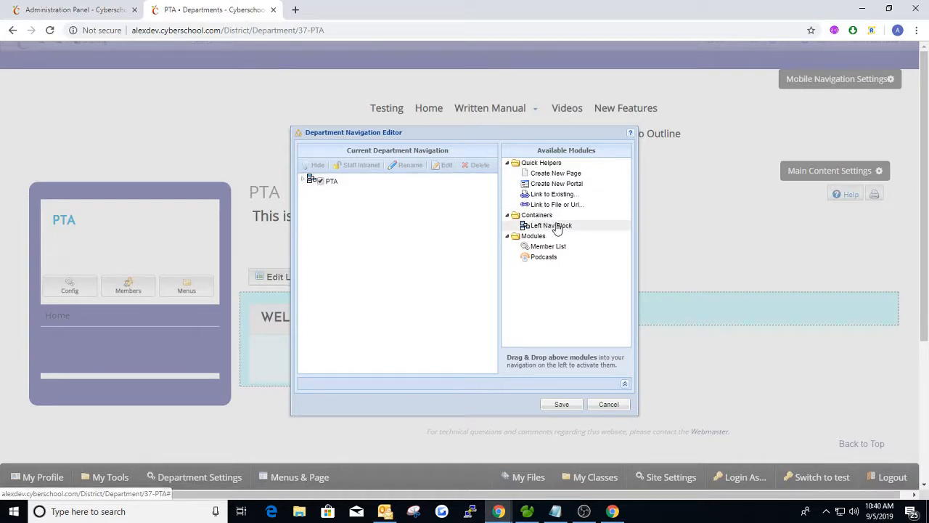
pyautogui.moveTo(557, 226); pyautogui.dragTo(508, 222)
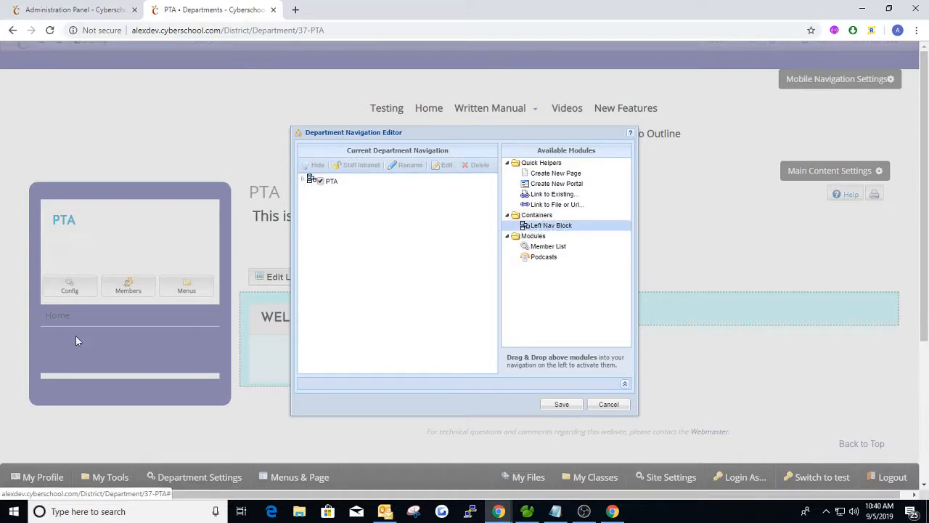
pyautogui.click(304, 180)
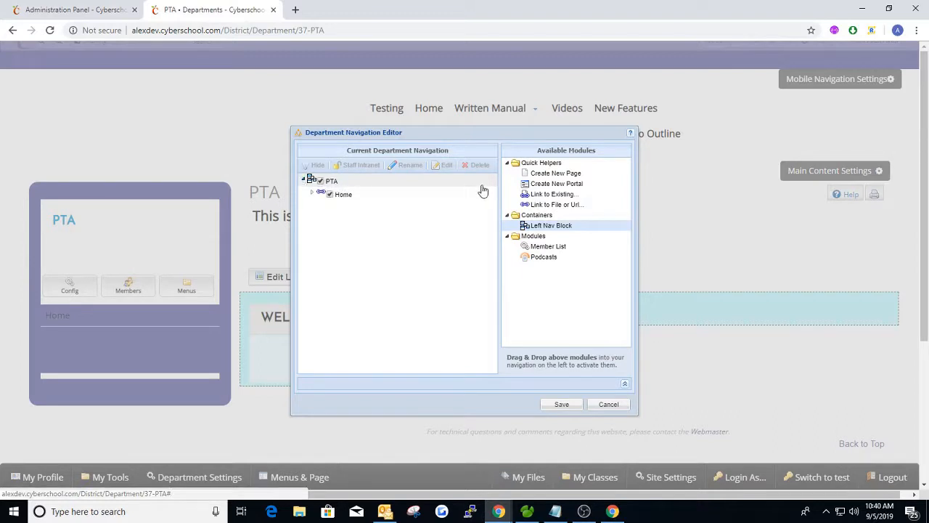
pyautogui.click(562, 177)
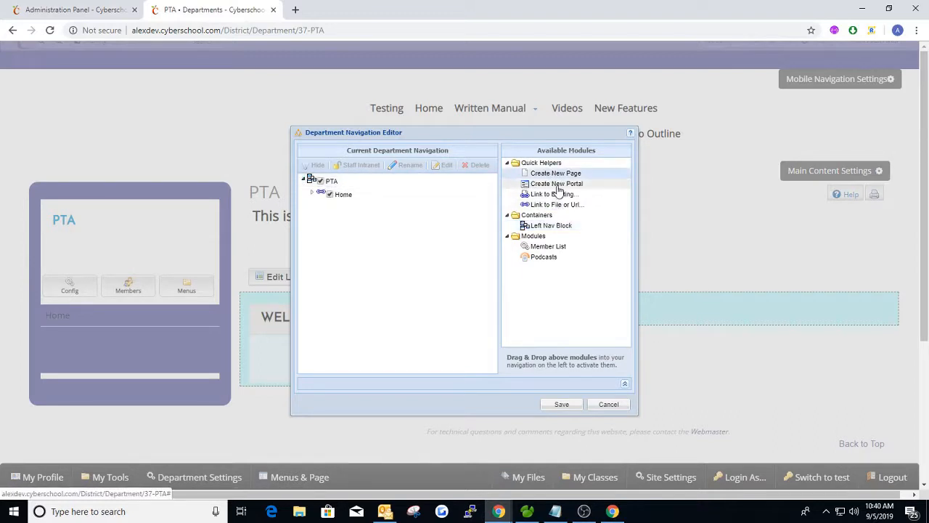
pyautogui.click(559, 194)
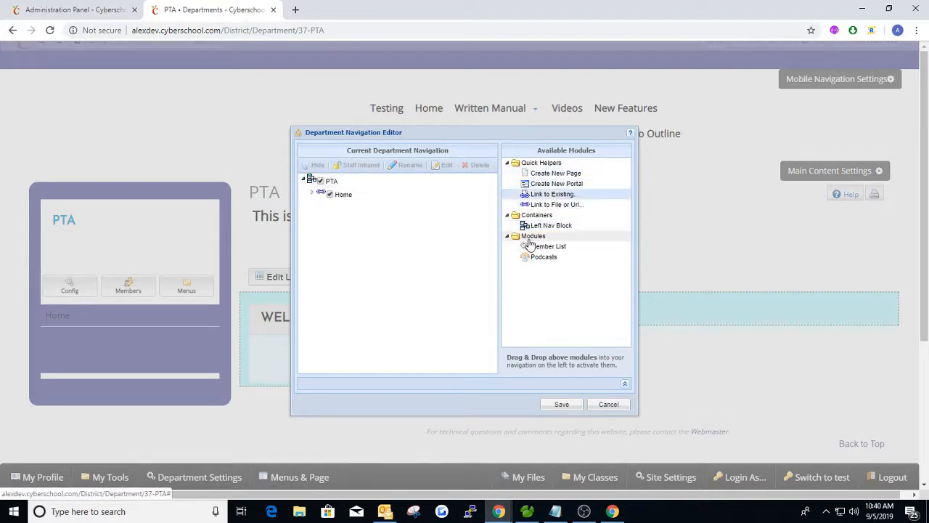
pyautogui.click(608, 403)
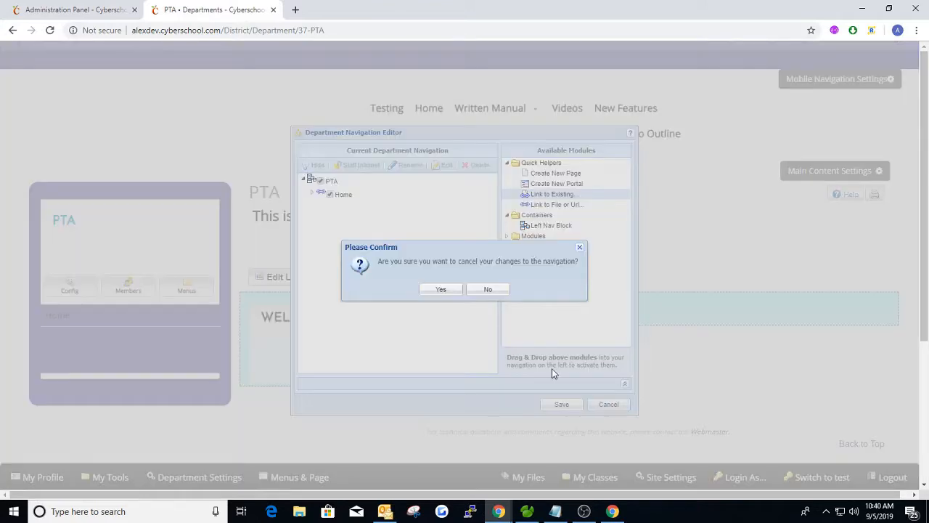
pyautogui.click(440, 289)
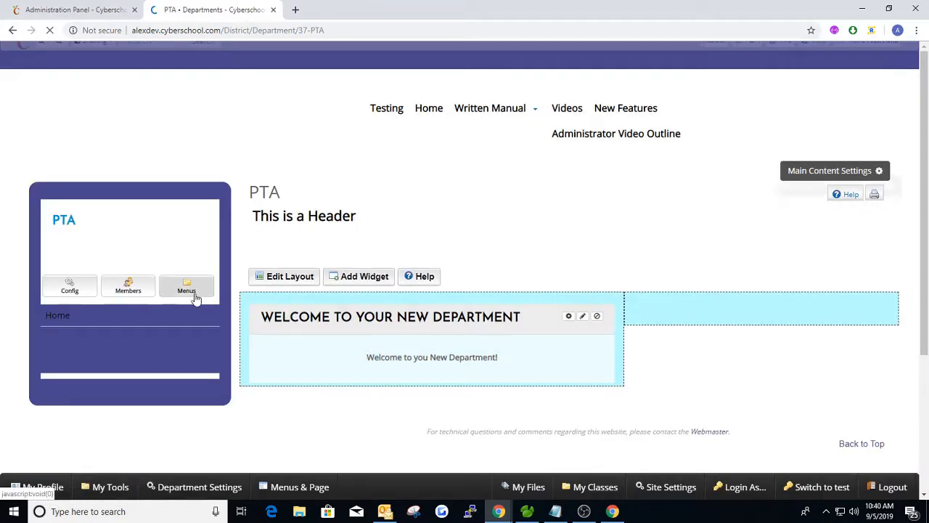
pyautogui.click(193, 294)
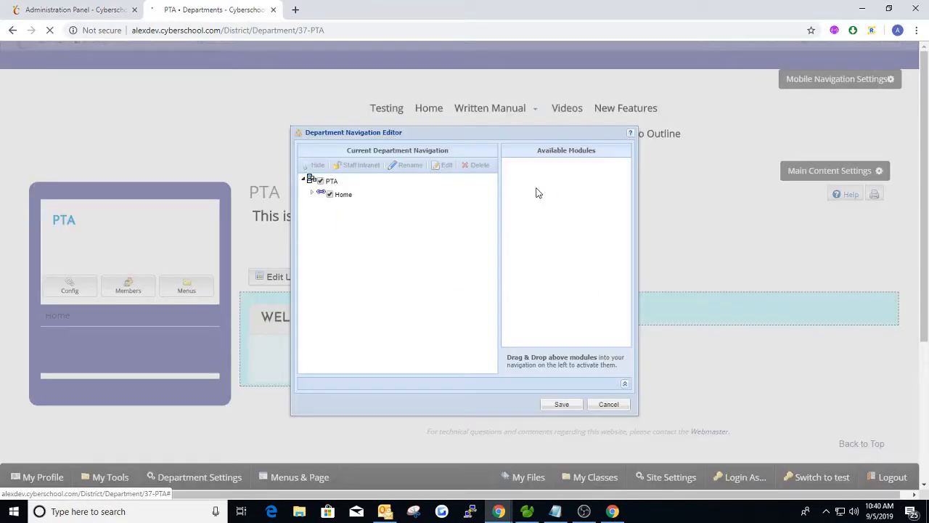
pyautogui.click(612, 405)
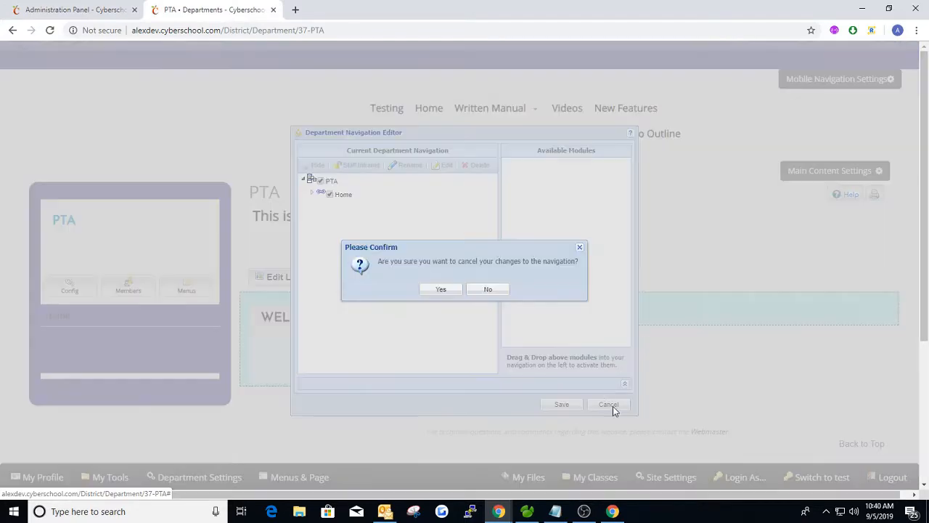
pyautogui.click(441, 290)
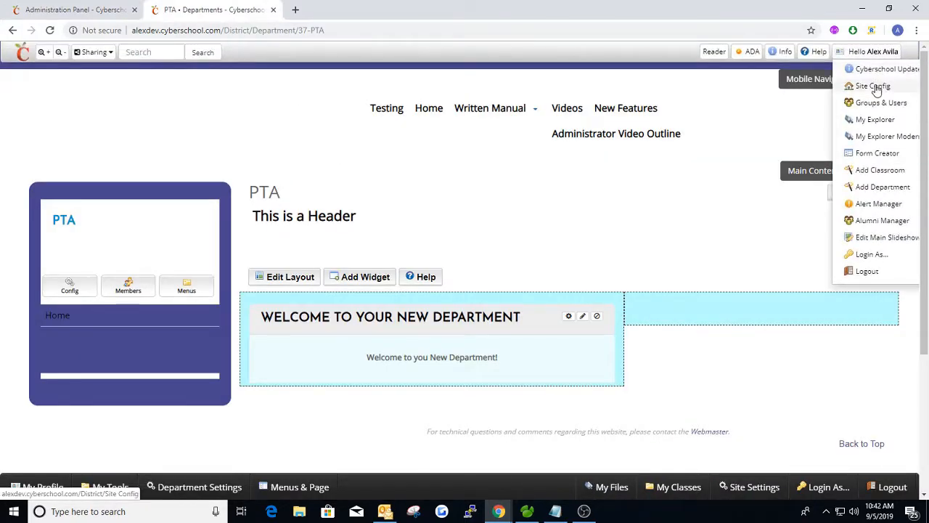
# Tick Departments in Site Config's Module Access enabled modules list and save
pyautogui.click(873, 76)
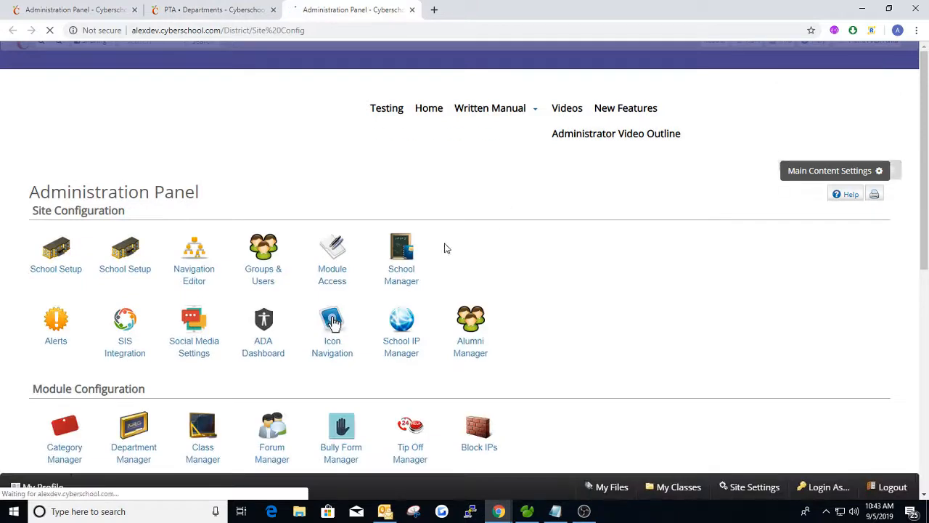
pyautogui.click(346, 269)
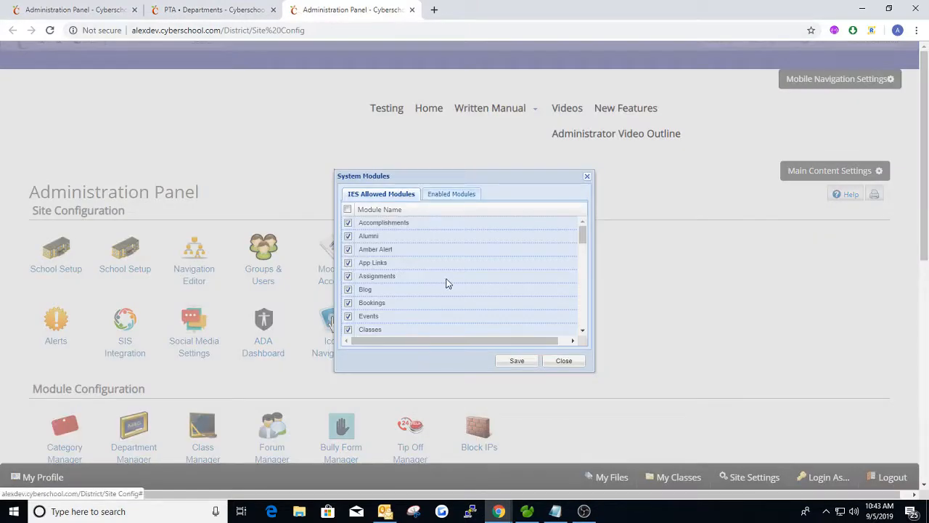
pyautogui.scroll(-5, 447, 283)
pyautogui.click(453, 195)
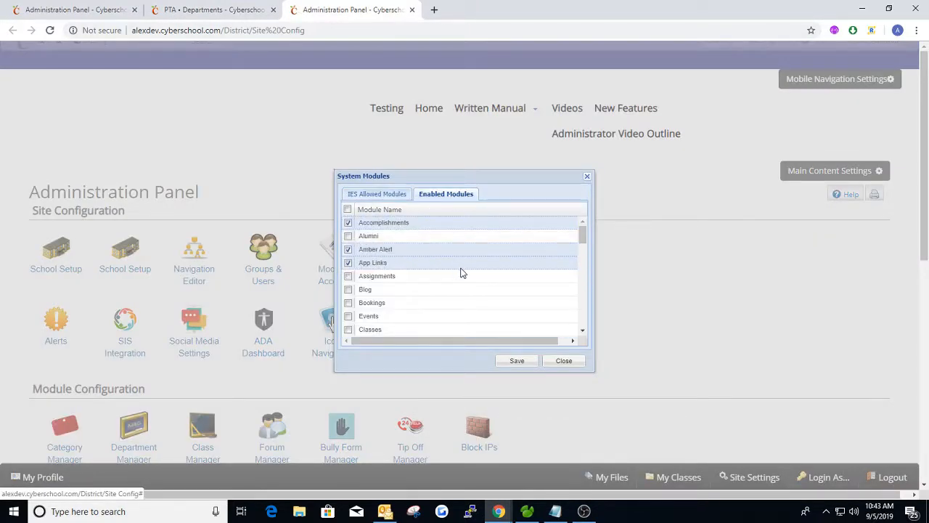
pyautogui.scroll(-2, 404, 266)
pyautogui.scroll(-2, 399, 297)
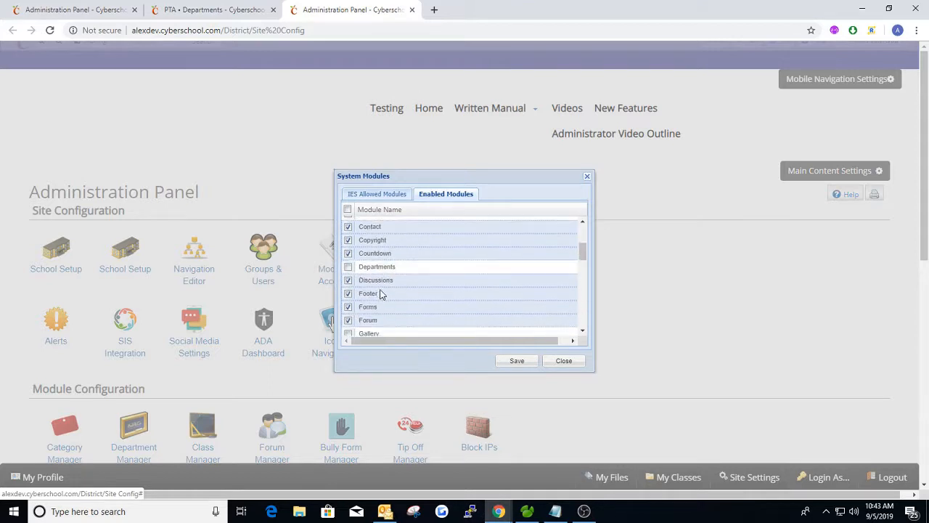
pyautogui.click(348, 269)
pyautogui.scroll(-4, 425, 270)
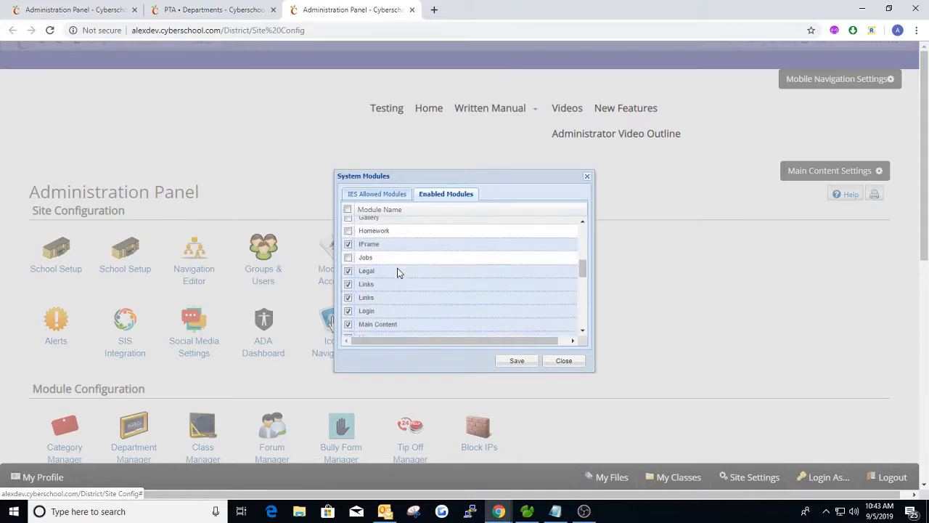
pyautogui.click(515, 362)
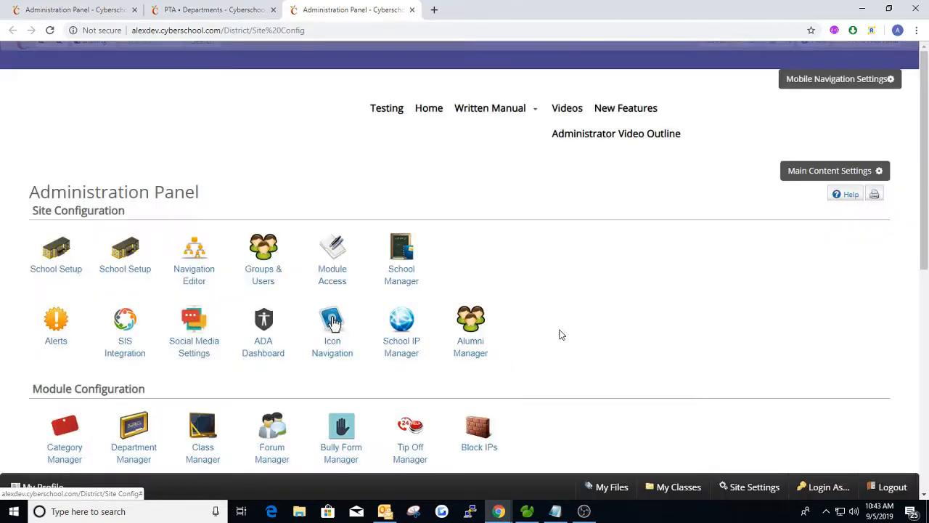
# On the PTA tab, open the navigation editor and cancel it, discarding changes
pyautogui.click(221, 16)
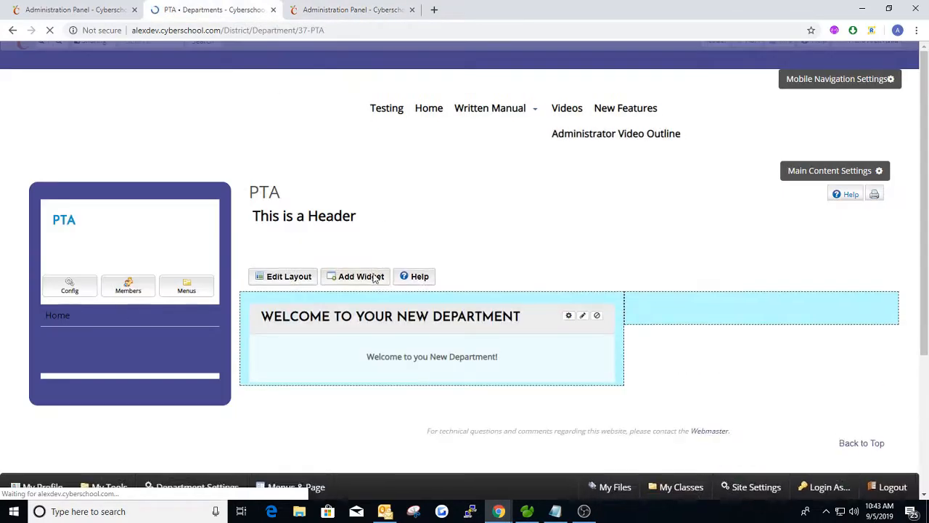
pyautogui.click(186, 288)
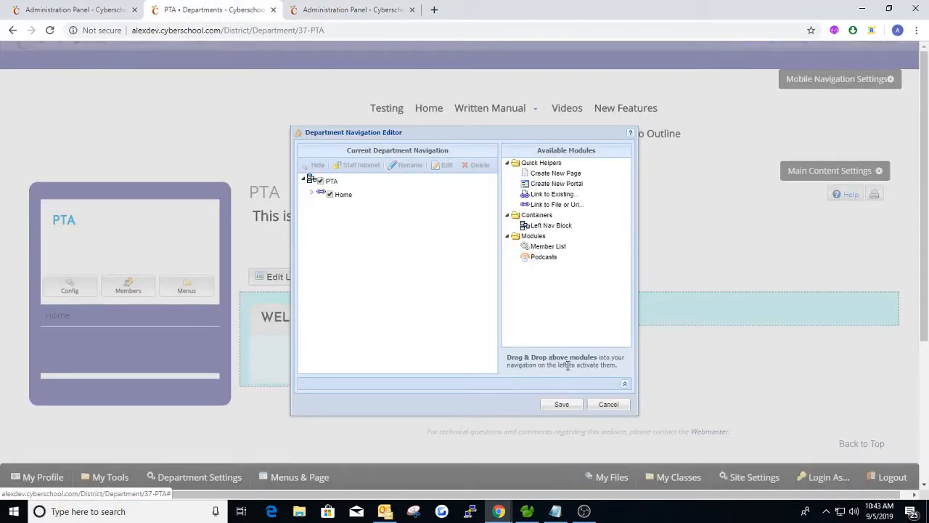
pyautogui.click(608, 409)
pyautogui.click(443, 288)
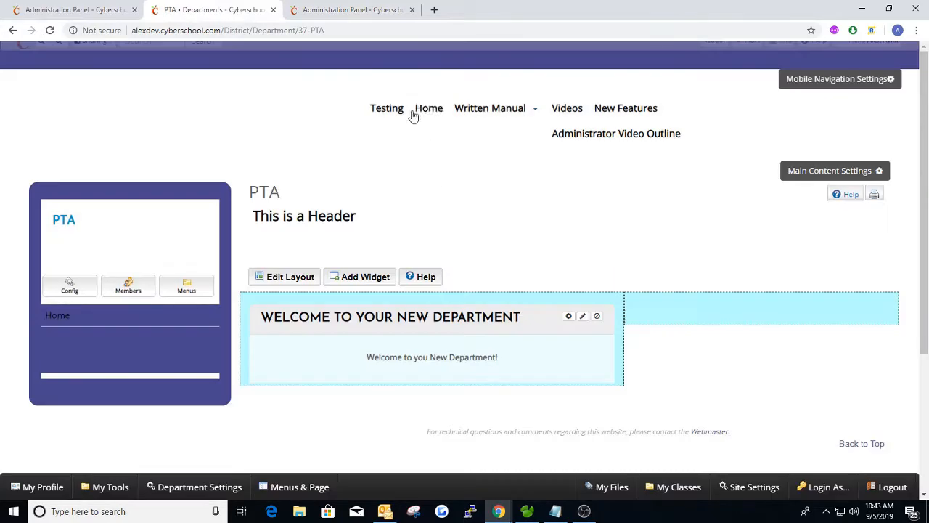
# In the Administration Panel's Module Access, enable Blog and Events and save
pyautogui.click(361, 18)
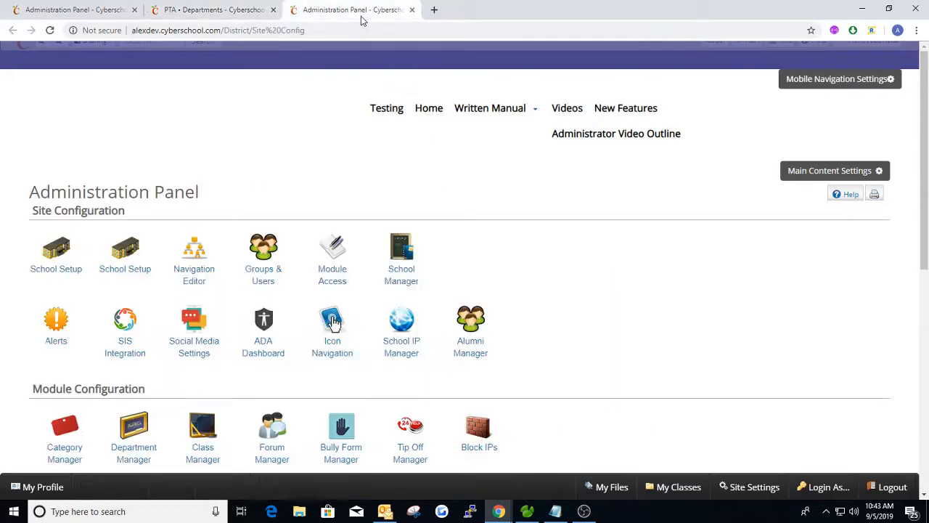
pyautogui.click(331, 258)
pyautogui.click(450, 194)
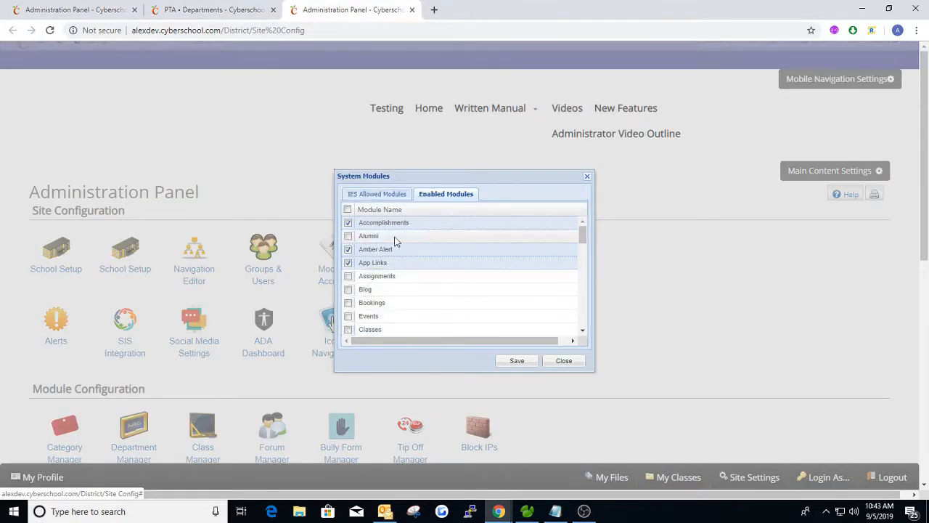
pyautogui.scroll(-1, 399, 251)
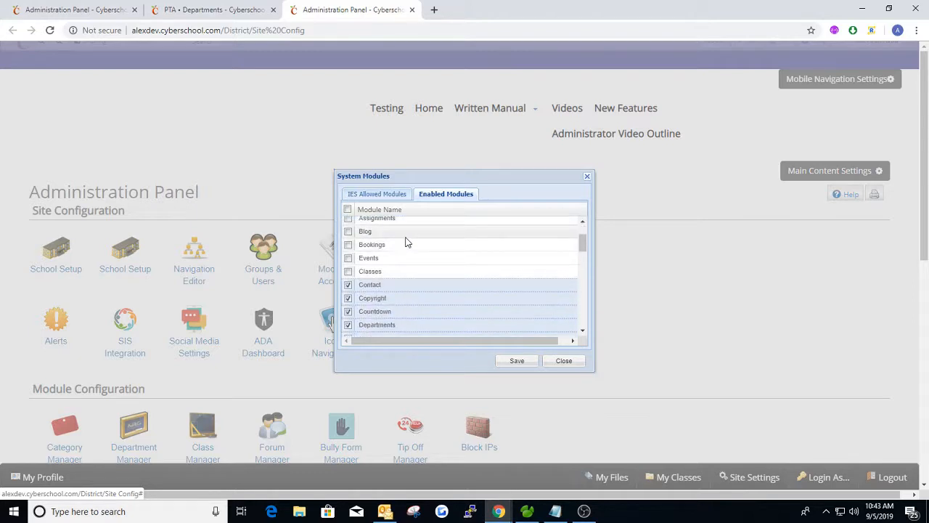
pyautogui.click(349, 231)
pyautogui.click(349, 258)
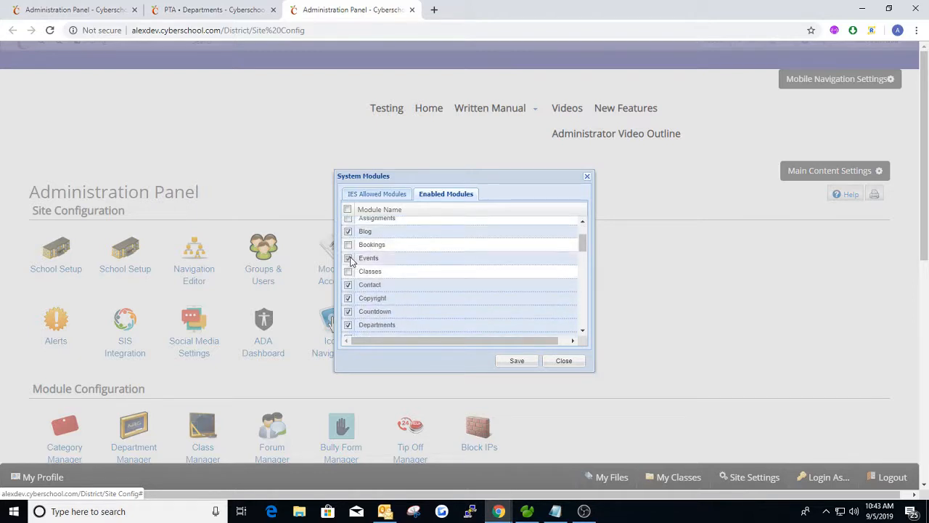
pyautogui.scroll(-1, 410, 254)
pyautogui.scroll(-1, 408, 259)
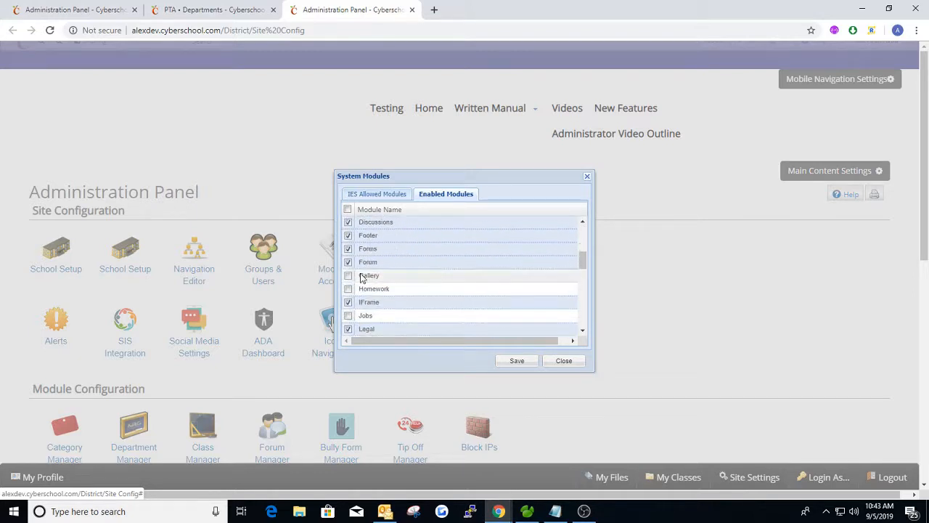
pyautogui.scroll(-5, 372, 284)
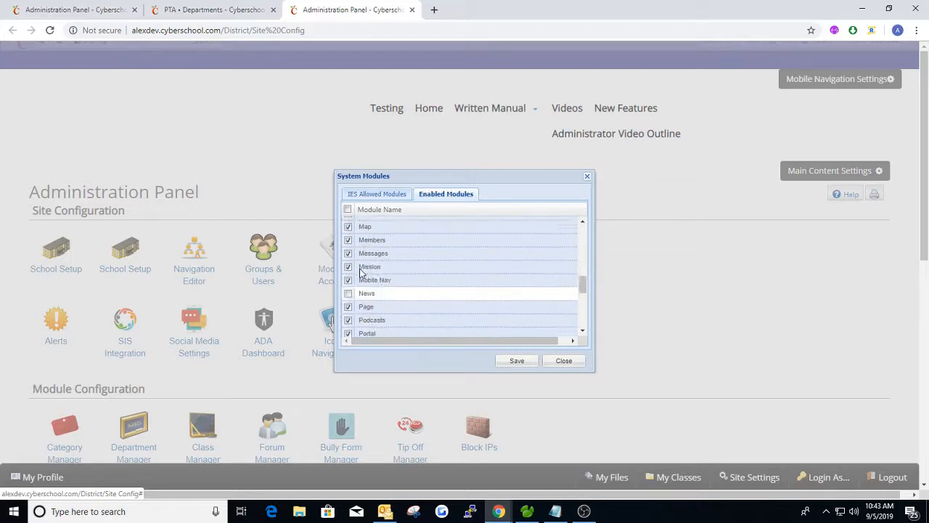
pyautogui.scroll(-2, 393, 254)
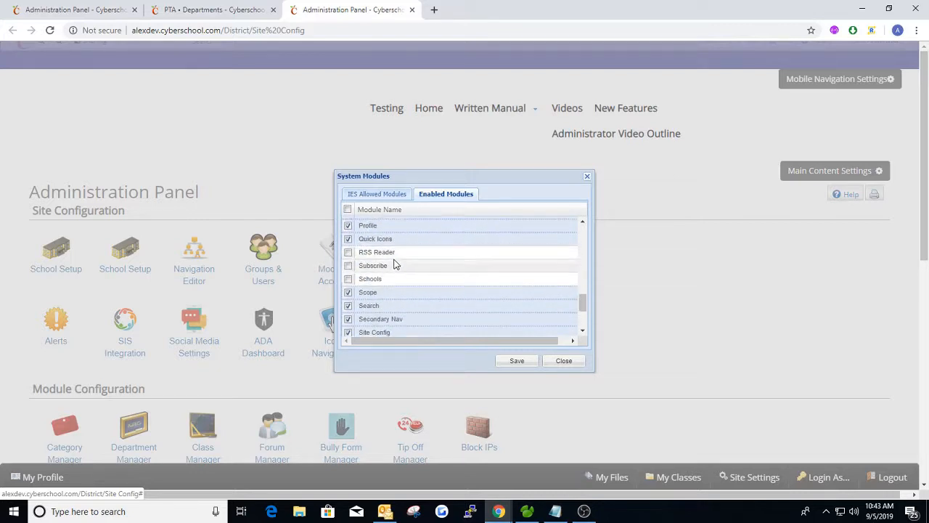
pyautogui.scroll(-4, 407, 265)
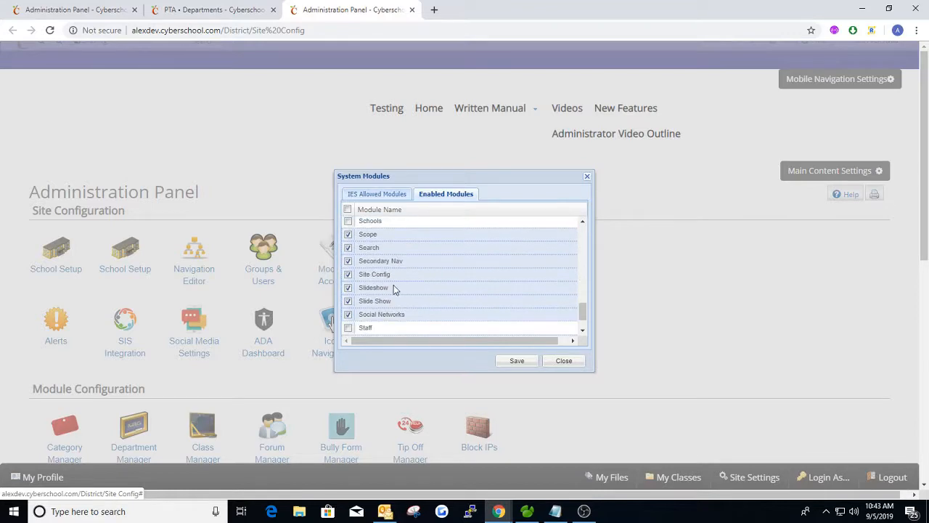
pyautogui.scroll(-1, 415, 276)
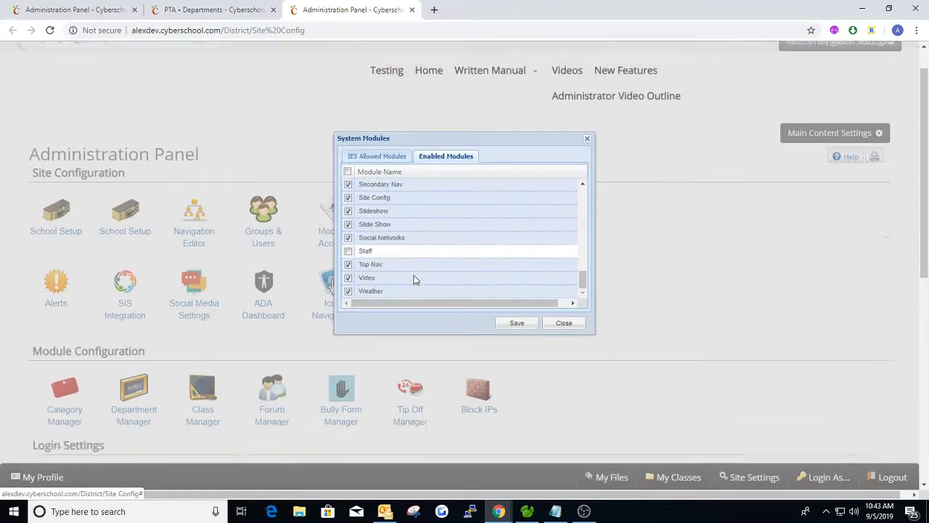
pyautogui.click(512, 305)
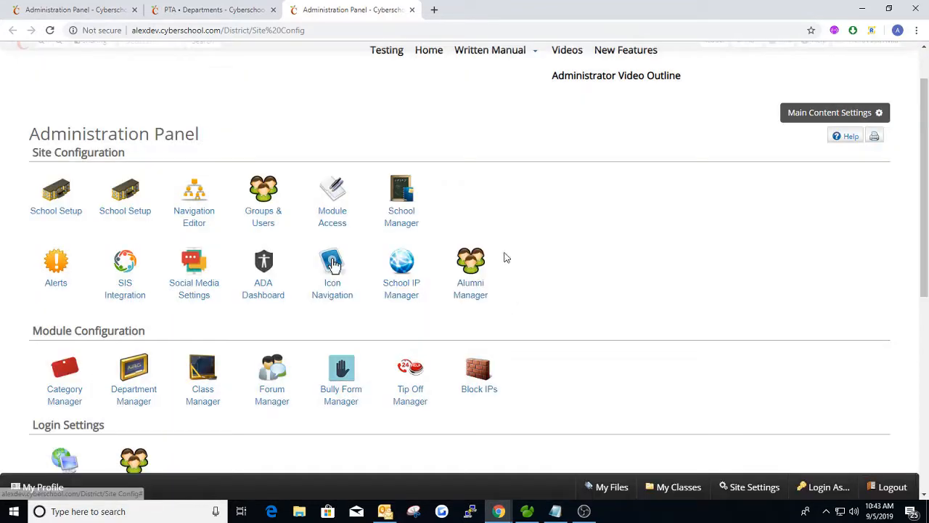
# Add Calendar, News and Member List to the PTA navigation and save it
pyautogui.click(258, 16)
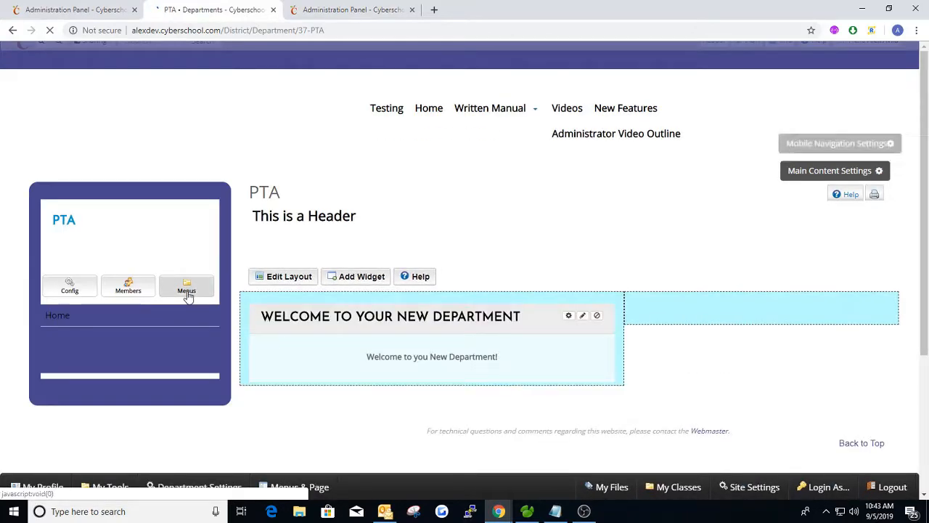
pyautogui.click(187, 289)
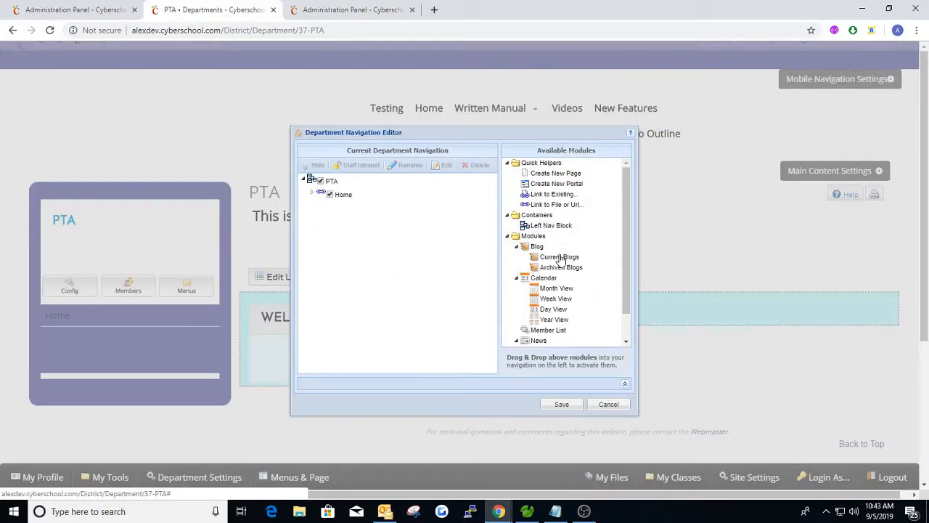
pyautogui.scroll(-2, 559, 262)
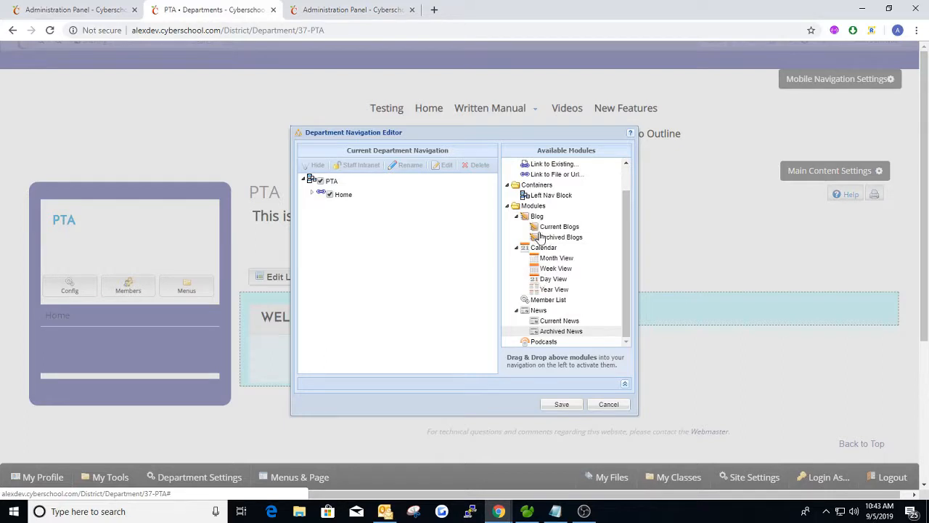
pyautogui.scroll(2, 541, 236)
pyautogui.click(517, 279)
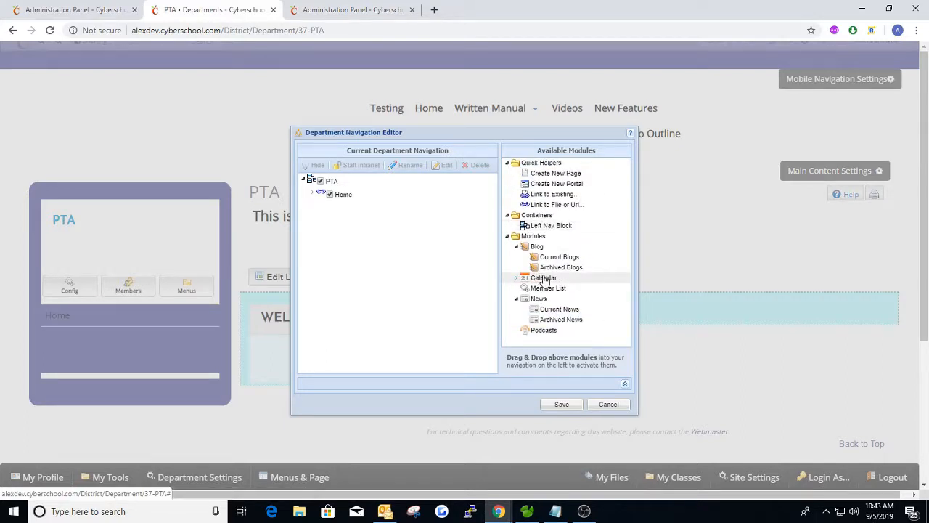
pyautogui.moveTo(541, 278); pyautogui.dragTo(334, 195)
pyautogui.click(311, 207)
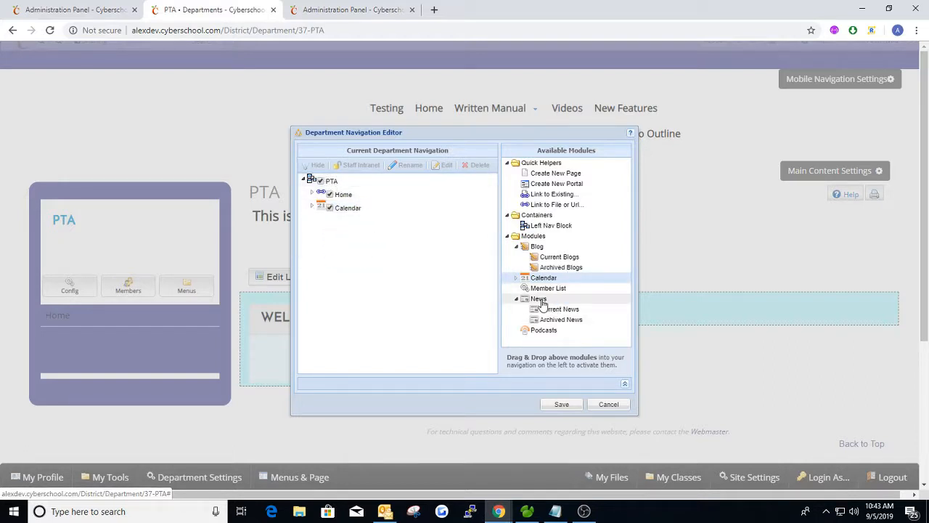
pyautogui.moveTo(541, 302); pyautogui.dragTo(314, 187)
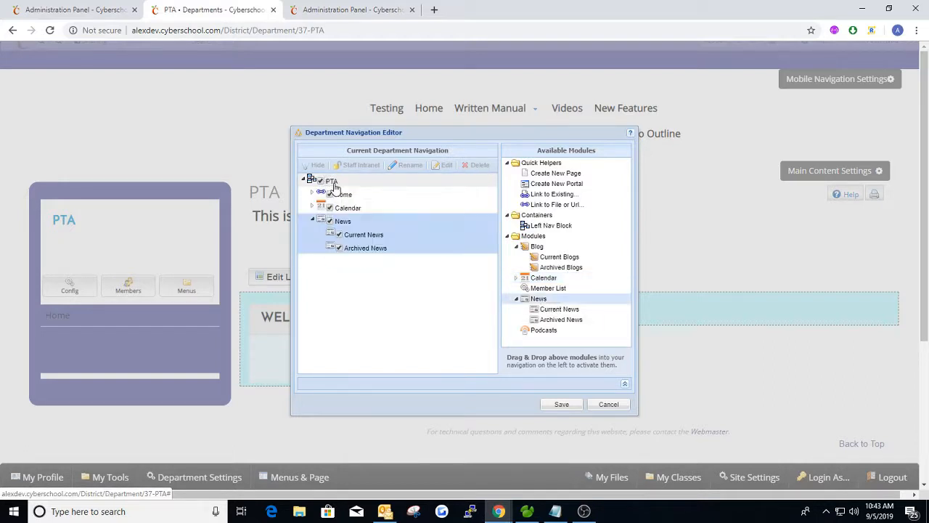
pyautogui.click(310, 221)
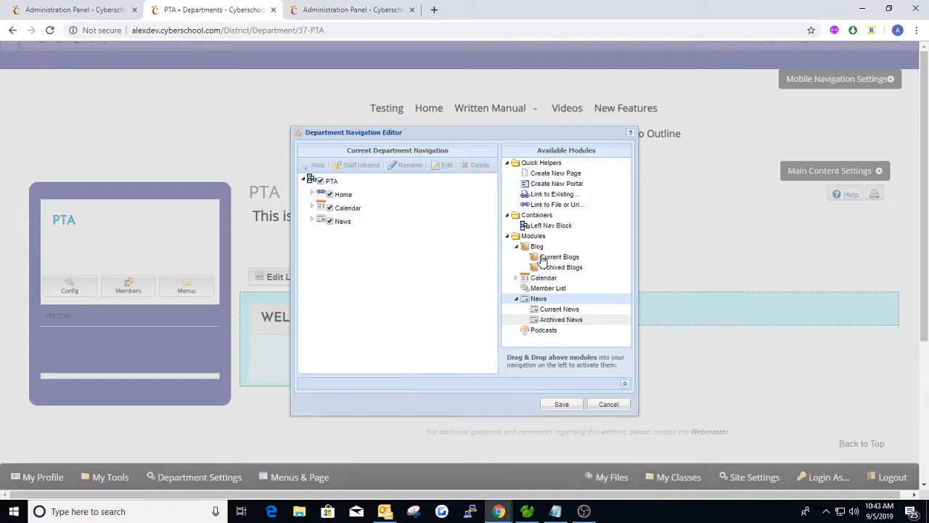
pyautogui.click(542, 289)
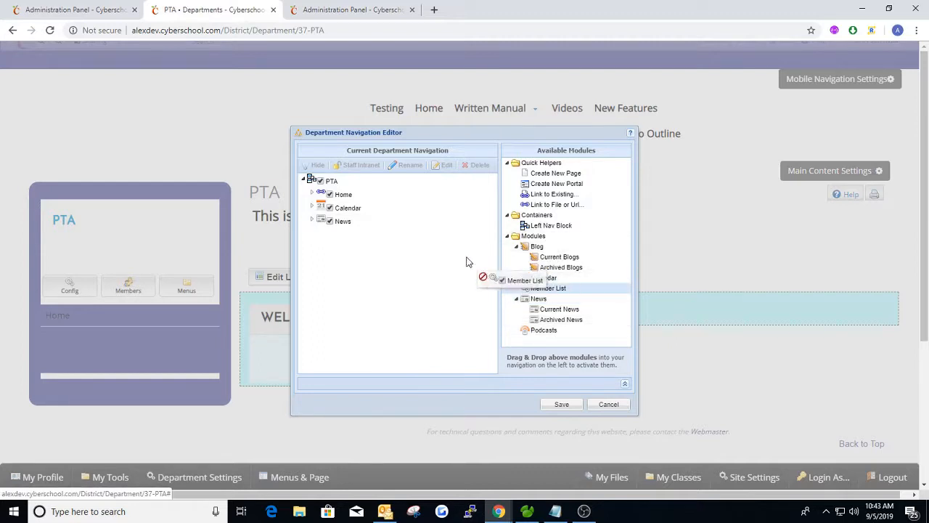
pyautogui.moveTo(467, 262); pyautogui.dragTo(318, 182)
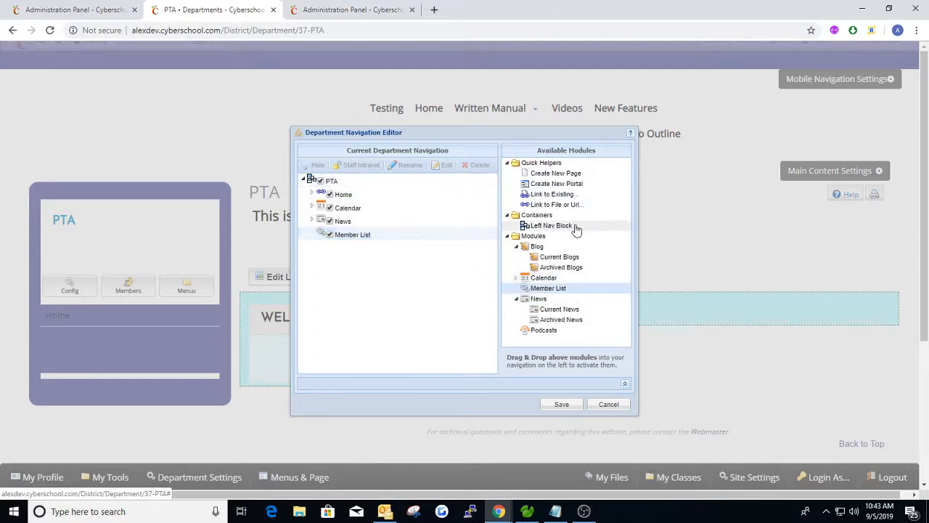
pyautogui.click(563, 402)
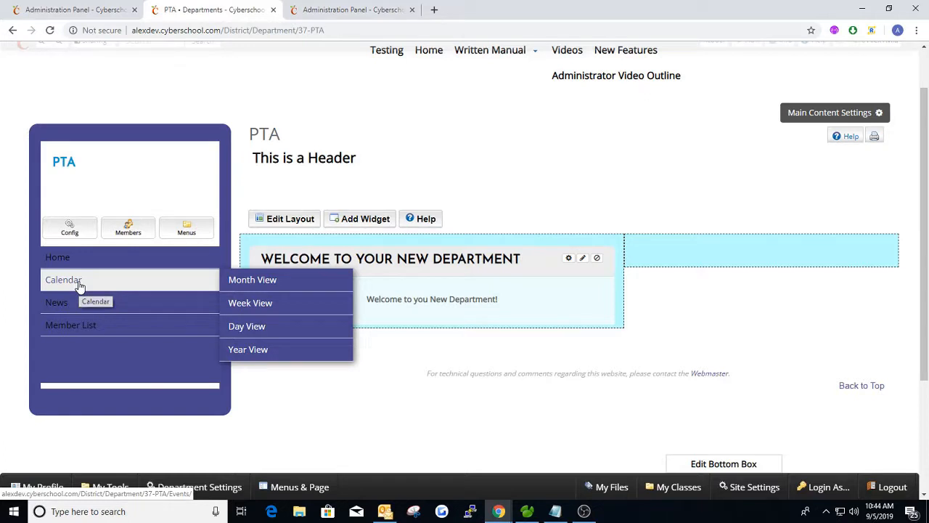
# After viewing the PTA calendar month view, add an Upcoming Events Calendar widget to the right column
pyautogui.click(80, 286)
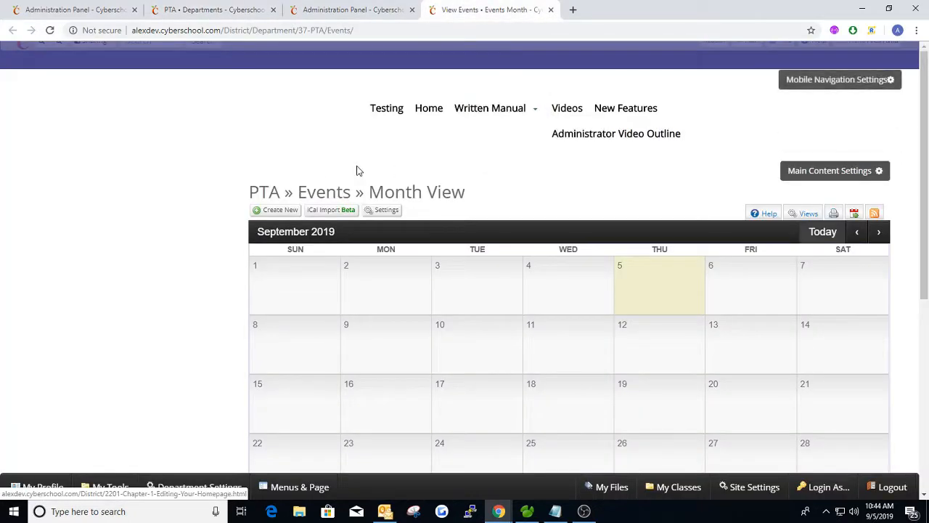
pyautogui.scroll(-1, 328, 164)
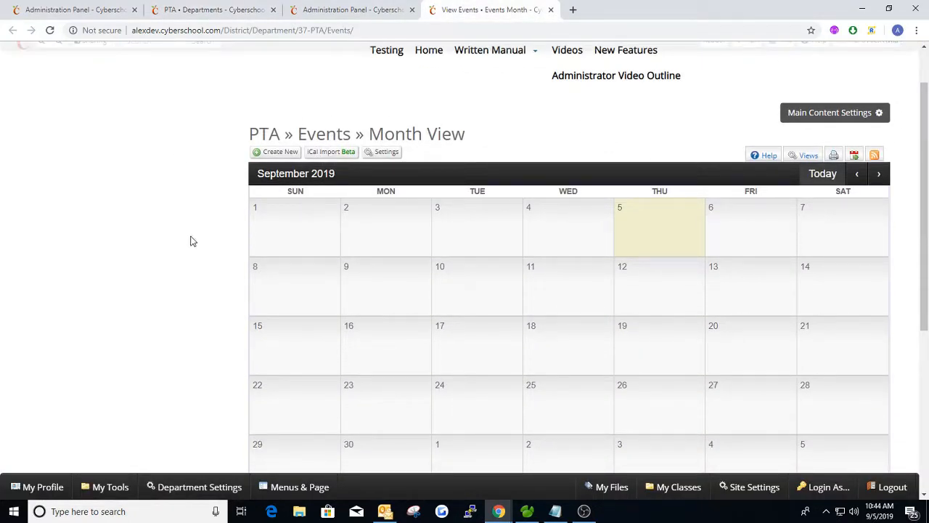
pyautogui.click(207, 6)
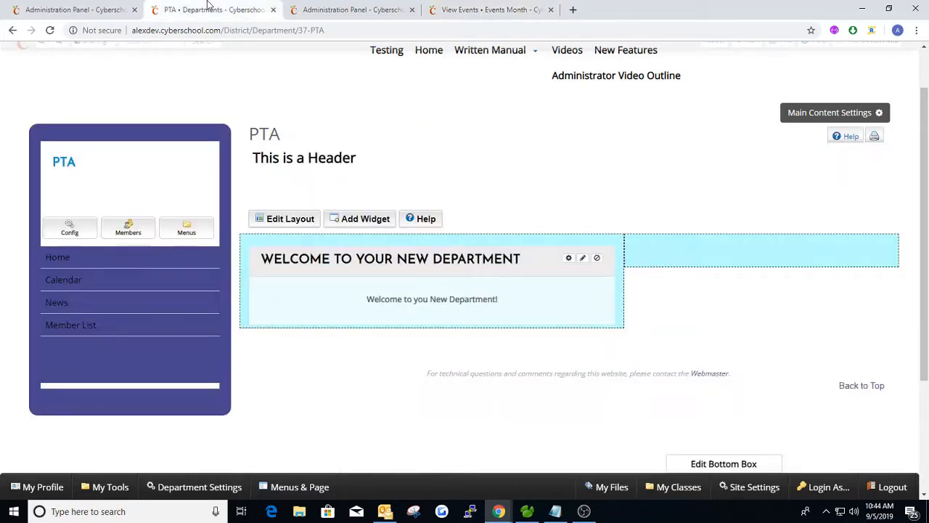
pyautogui.click(385, 222)
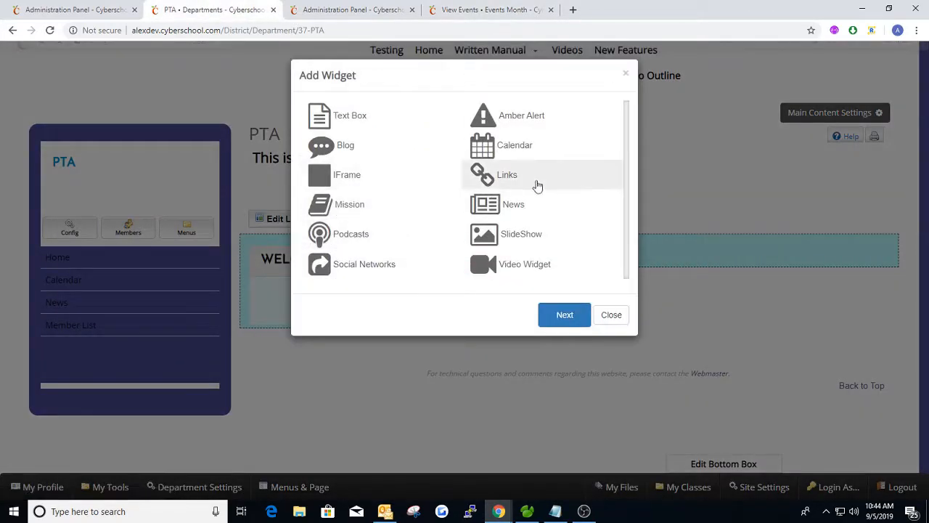
pyautogui.doubleClick(515, 145)
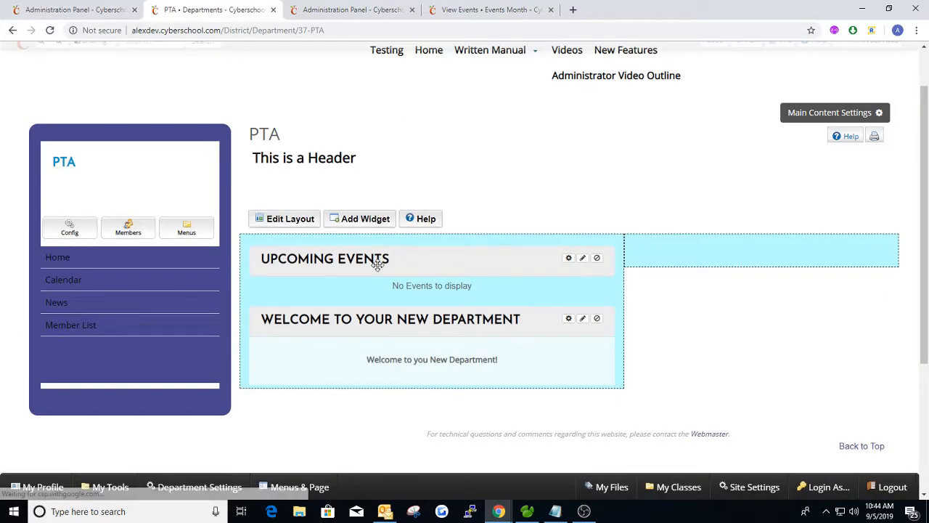
pyautogui.moveTo(380, 259); pyautogui.dragTo(665, 254)
pyautogui.click(508, 14)
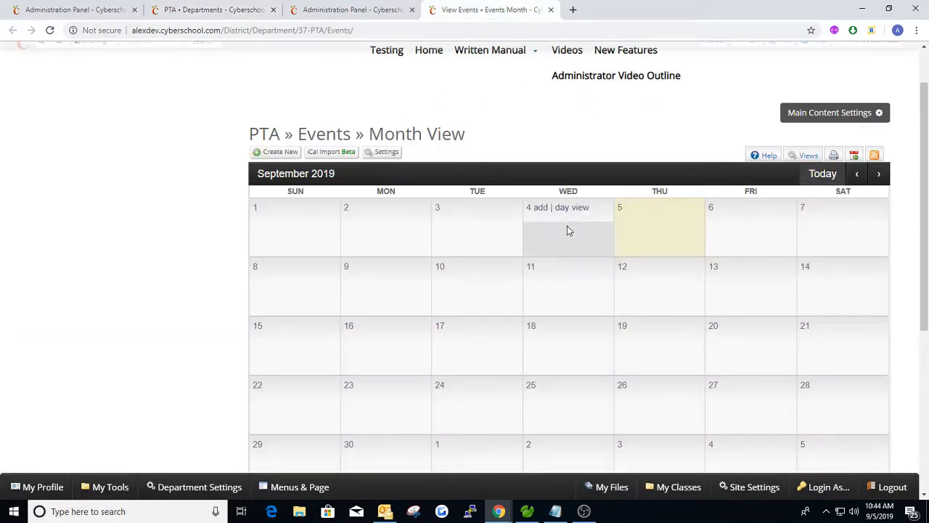
# Title the new event 'Test Event' and publish it
pyautogui.click(545, 268)
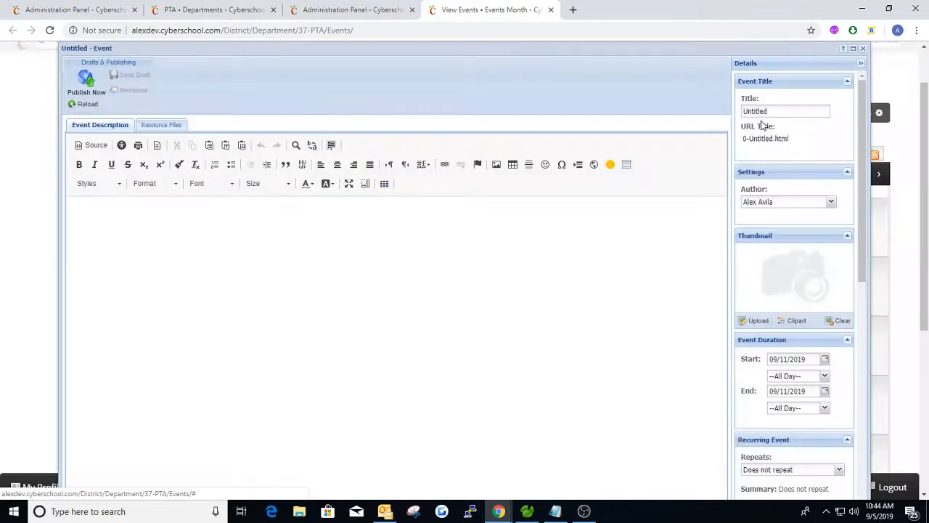
pyautogui.doubleClick(770, 112)
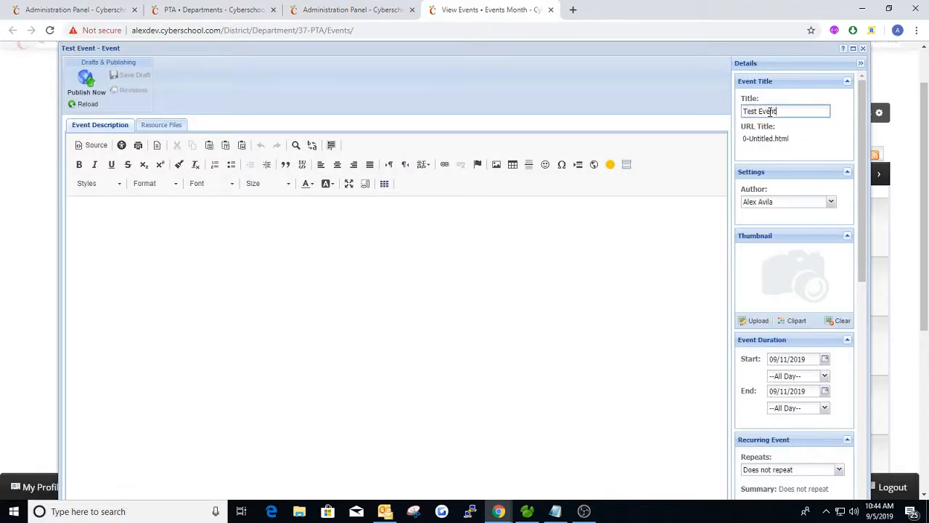
pyautogui.press('Tab')
pyautogui.click(88, 97)
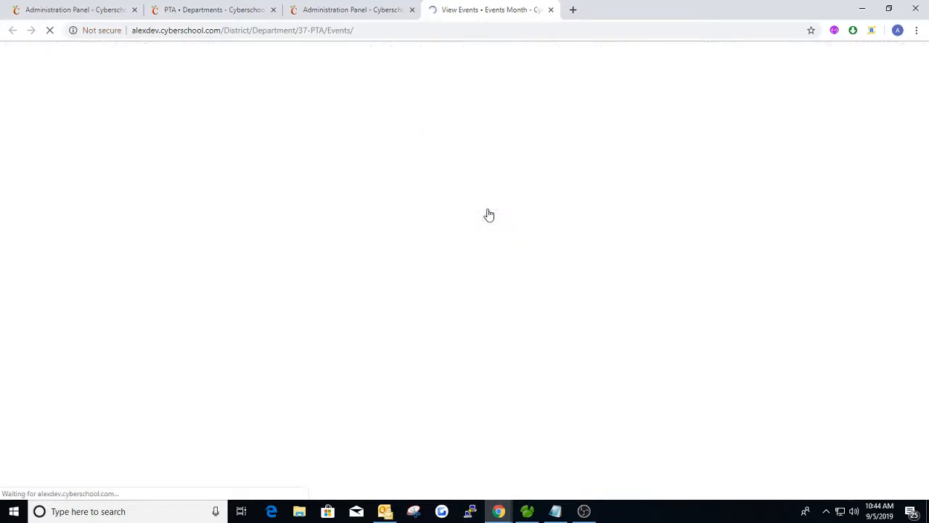
# Check Test Event on the month calendar and close the extra tabs, back on the PTA page
pyautogui.click(363, 10)
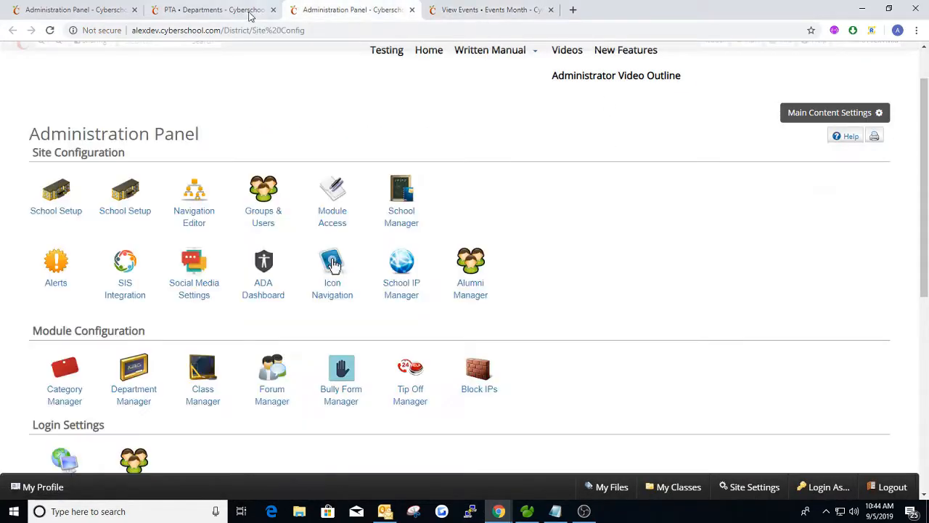
pyautogui.click(240, 10)
pyautogui.click(412, 9)
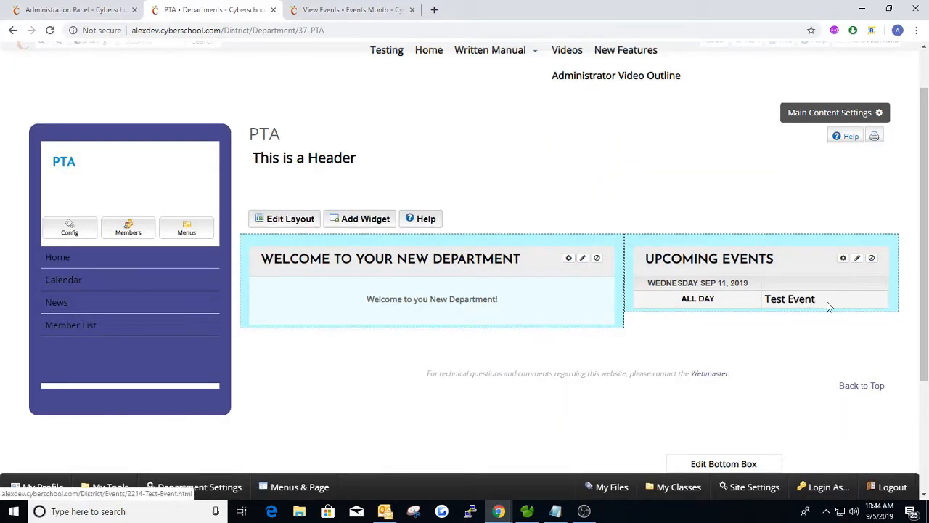
pyautogui.click(363, 10)
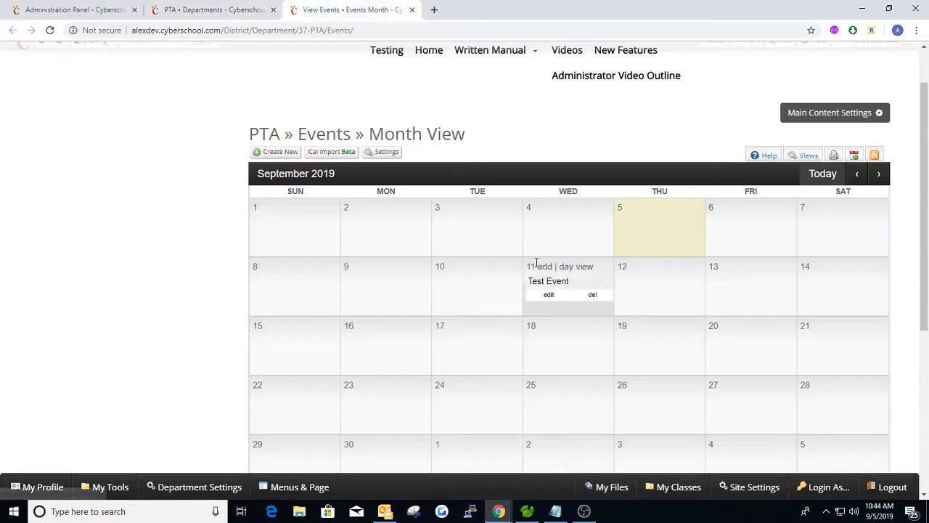
pyautogui.click(412, 9)
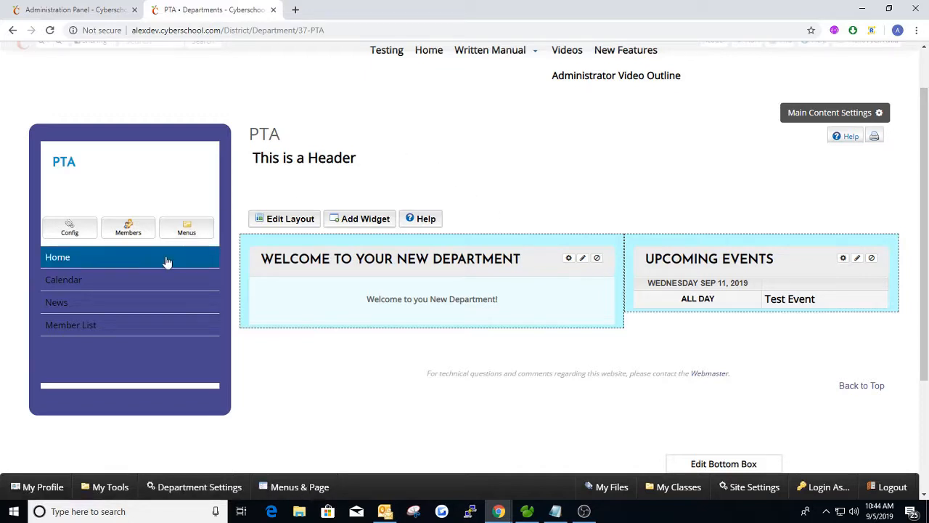
# Open PTA News in a new tab and go to its Member List page
pyautogui.middleClick(66, 306)
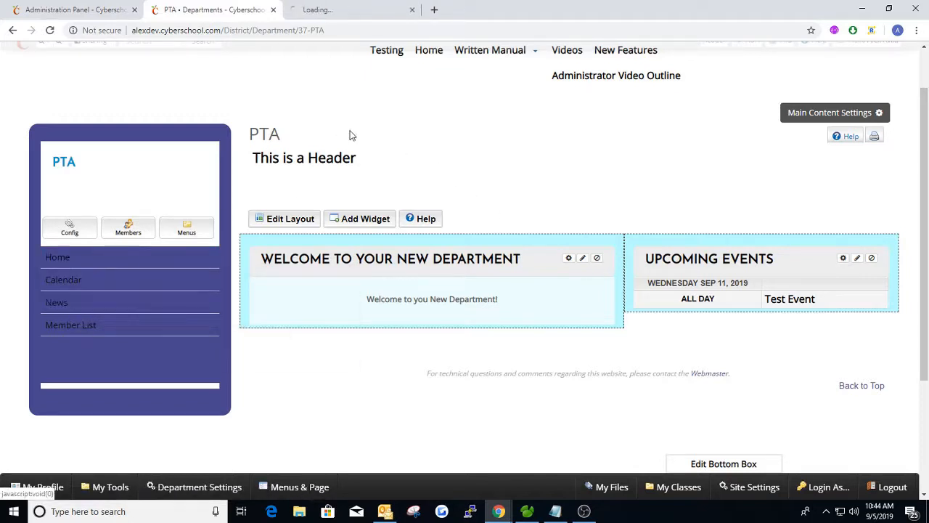
pyautogui.hotkey('ctrl', 'Tab')
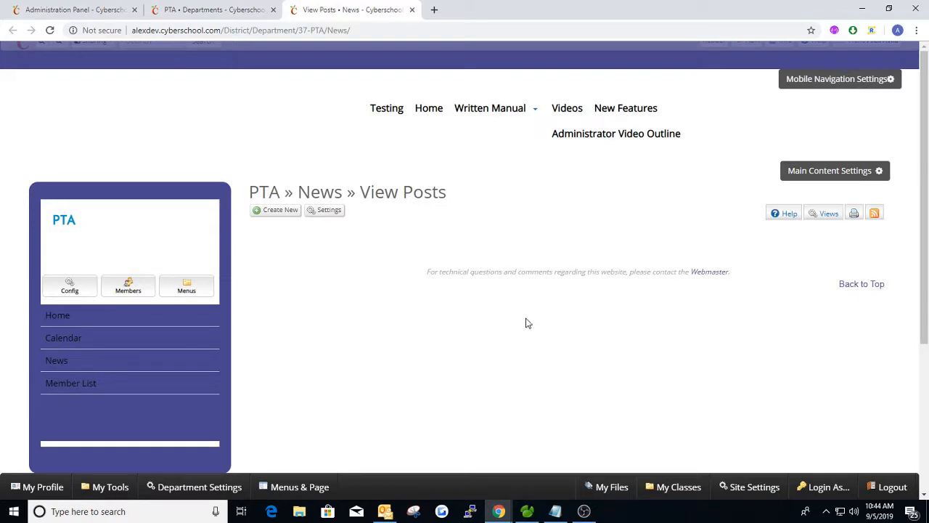
pyautogui.click(72, 388)
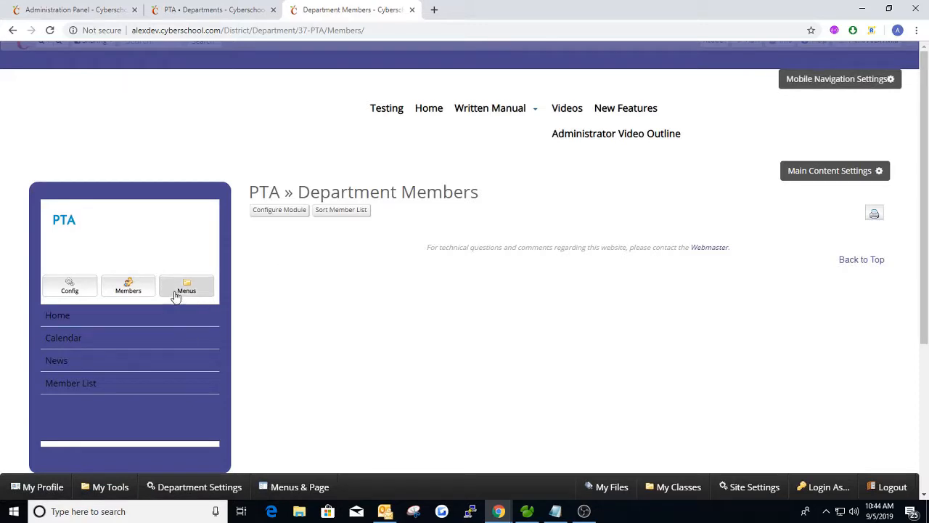
# Update the Department Staff group in the members manager, then close it to reload the list
pyautogui.click(129, 287)
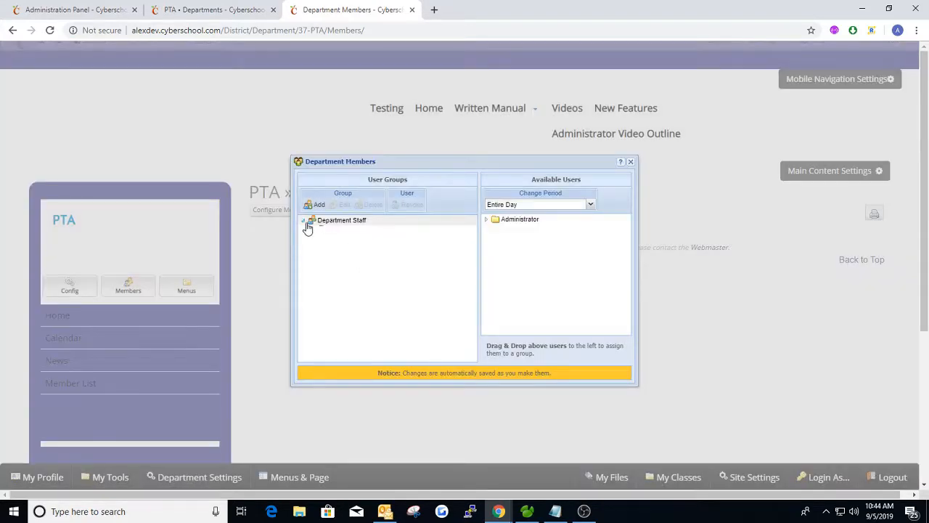
pyautogui.click(631, 162)
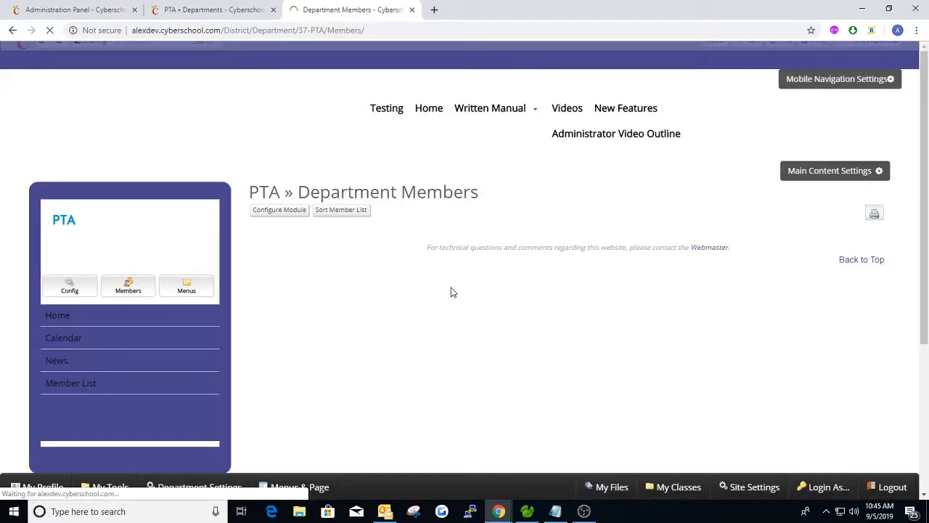
pyautogui.click(145, 282)
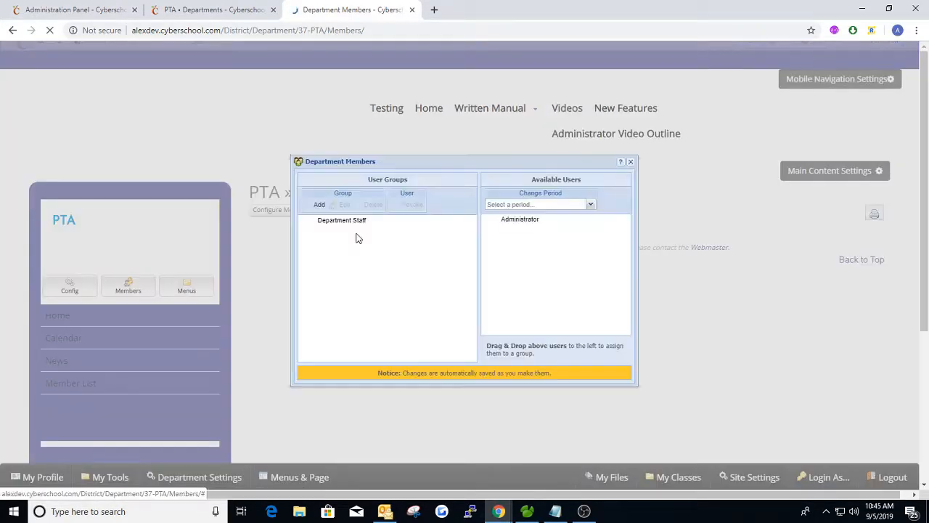
pyautogui.click(343, 206)
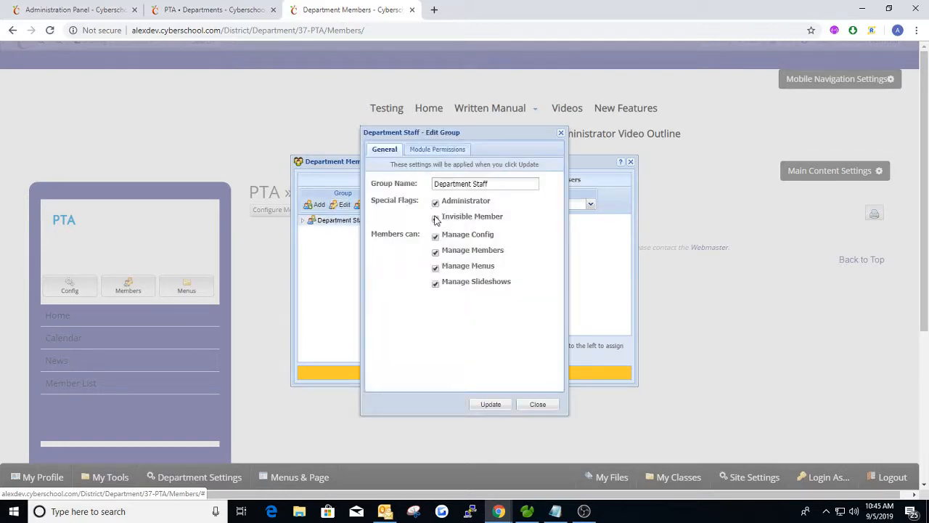
pyautogui.click(490, 404)
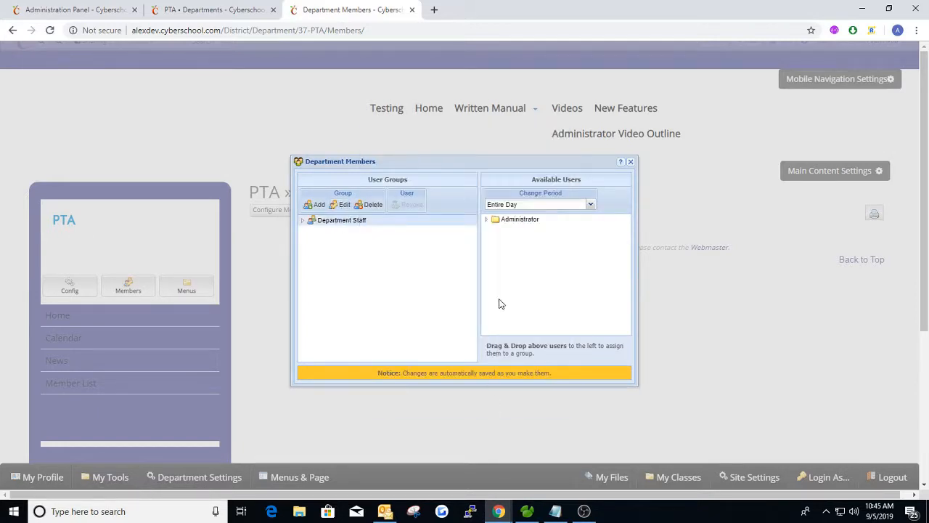
pyautogui.click(631, 162)
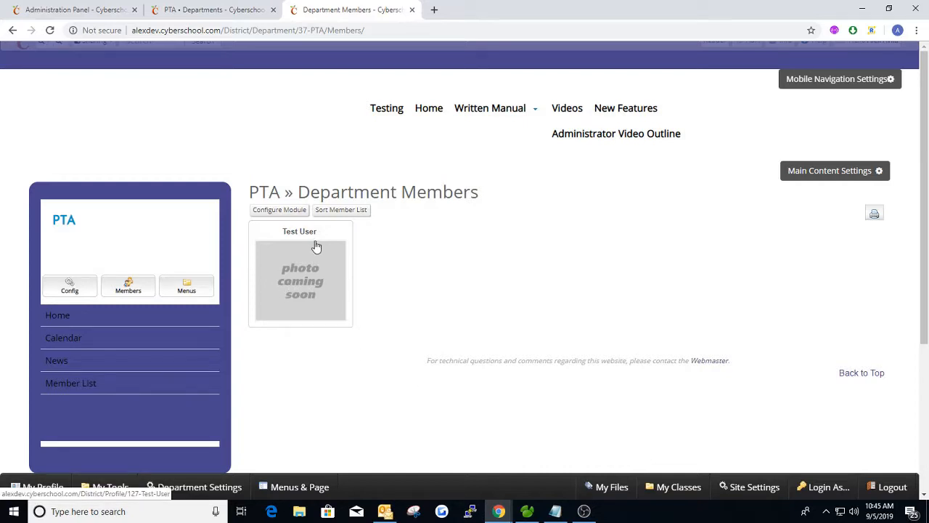
# Set the member list module's layout to List View and save
pyautogui.click(283, 210)
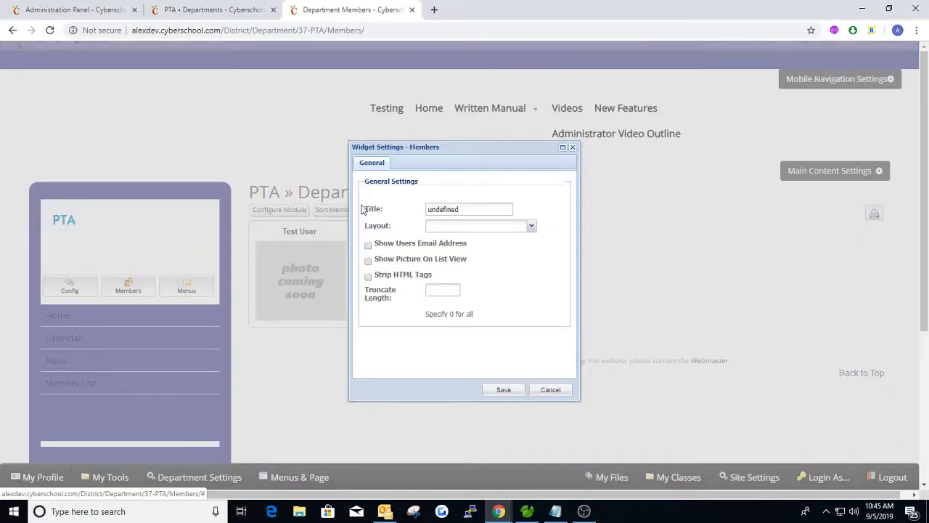
pyautogui.click(531, 226)
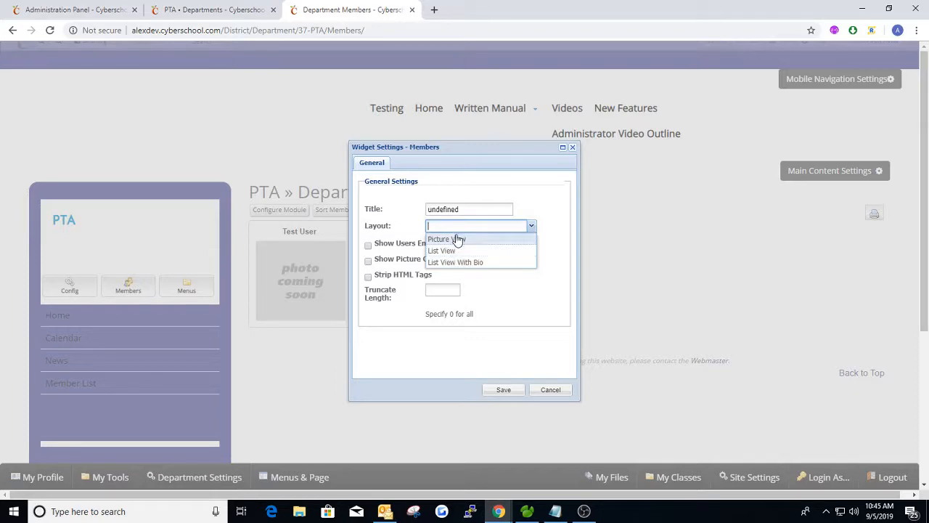
pyautogui.click(456, 250)
pyautogui.click(504, 391)
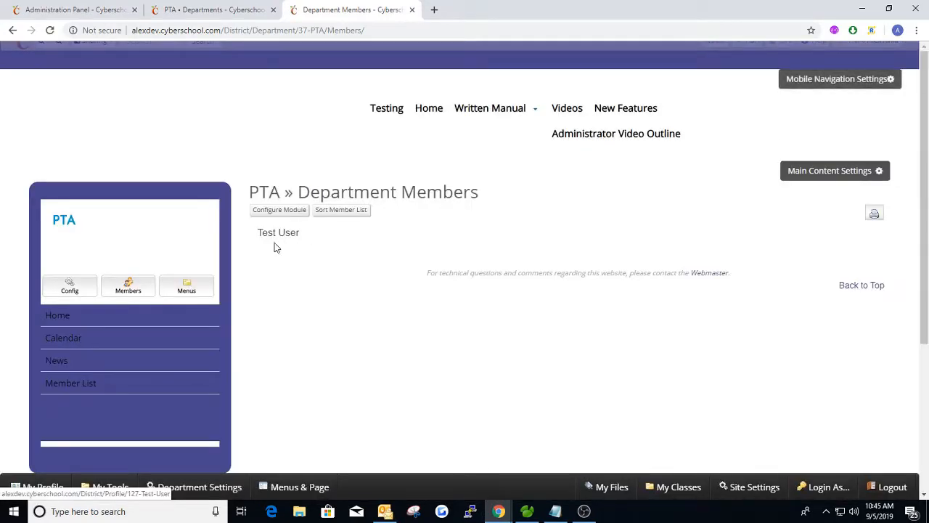
# Change the layout to List View With Bio, save, and return to the PTA home page
pyautogui.click(294, 211)
pyautogui.click(507, 225)
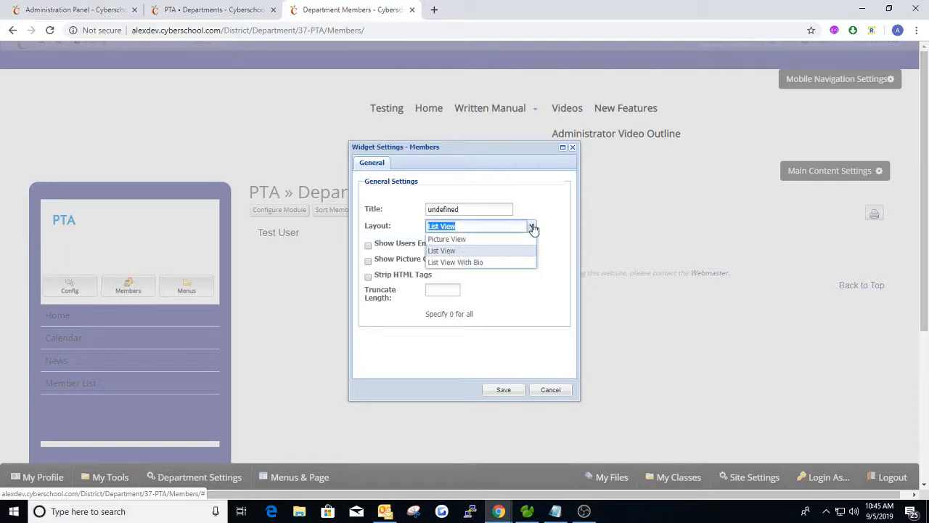
pyautogui.click(457, 261)
pyautogui.click(506, 390)
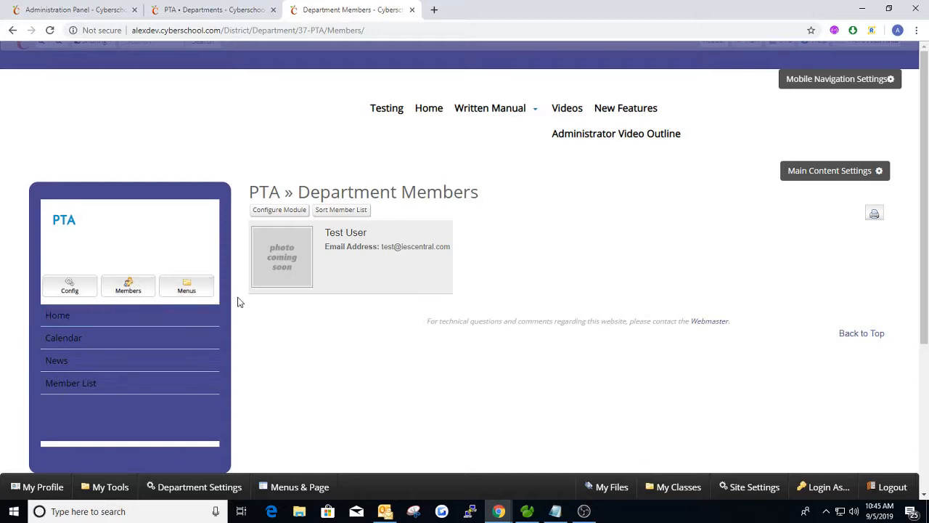
pyautogui.click(97, 313)
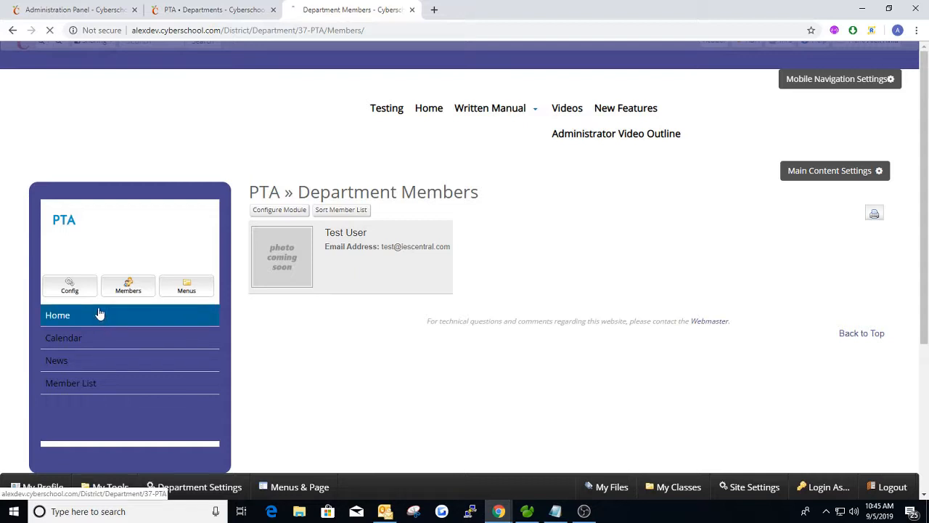